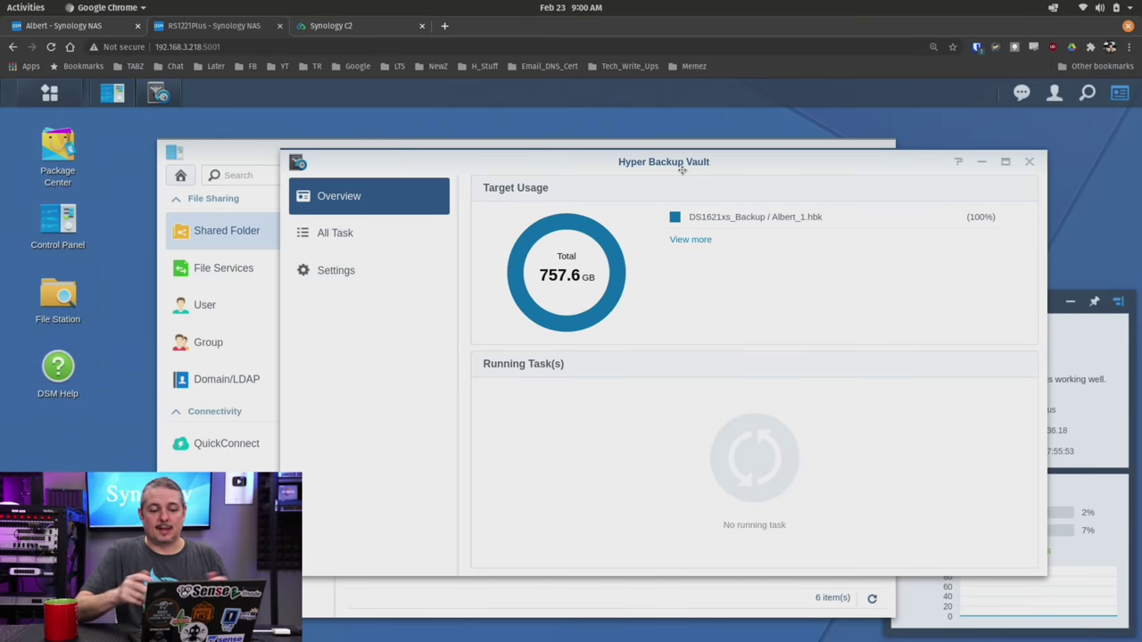
Review Hyper Backup Vault's stored backup task list and its concurrent task setting.
{"action": "left_click_drag", "start_coordinate": [714, 164], "coordinate": [712, 132]}
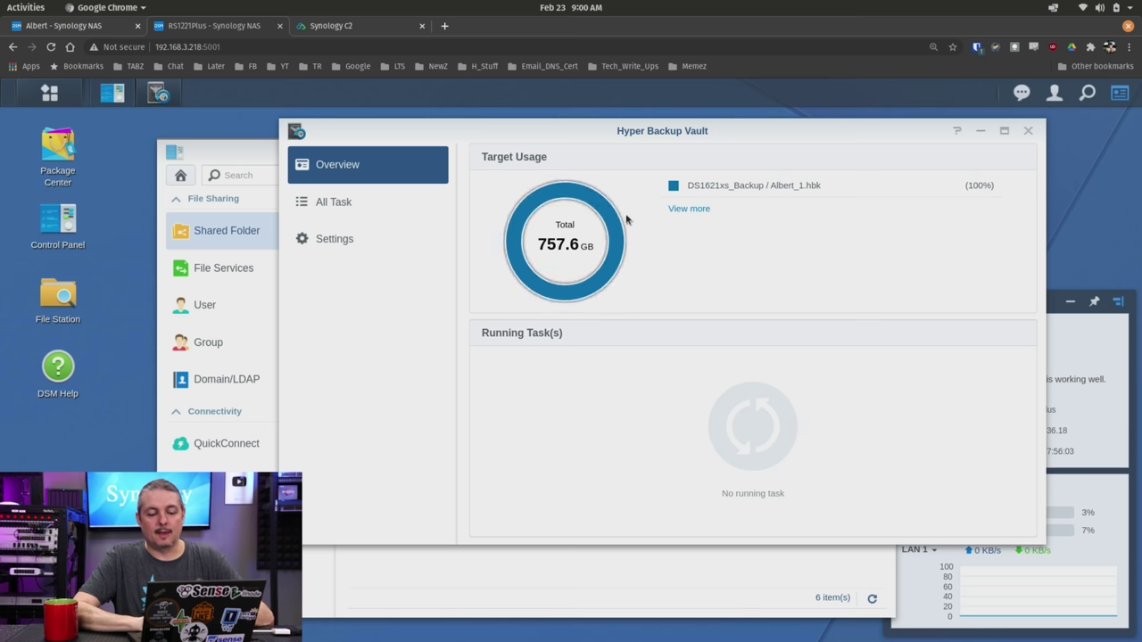
{"action": "left_click_drag", "start_coordinate": [731, 134], "coordinate": [800, 154]}
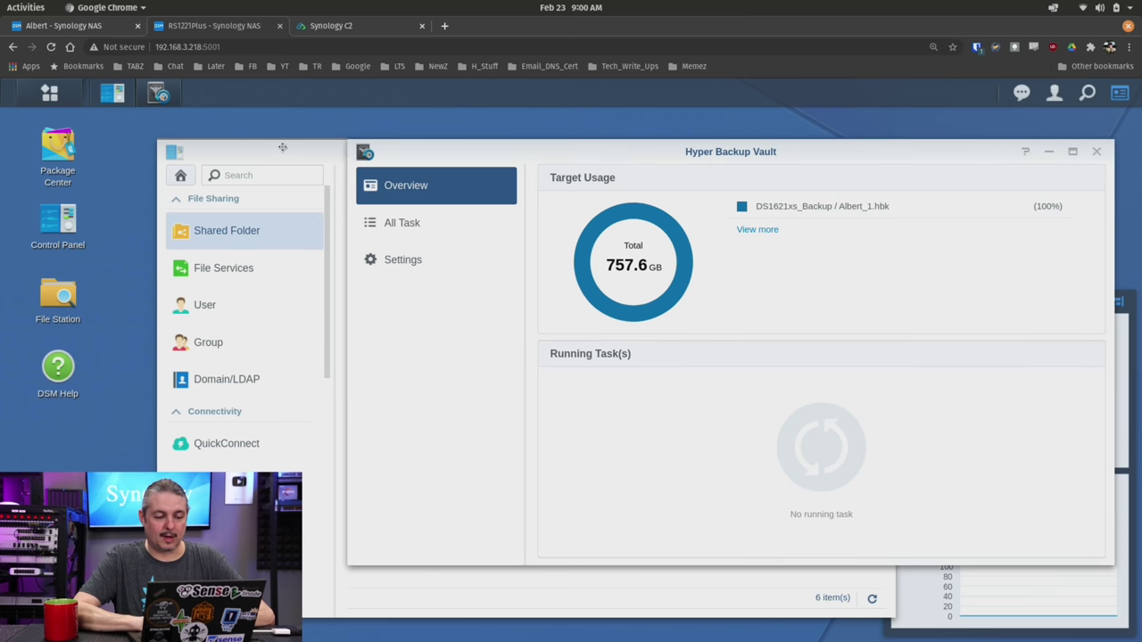
{"action": "left_click", "coordinate": [400, 214]}
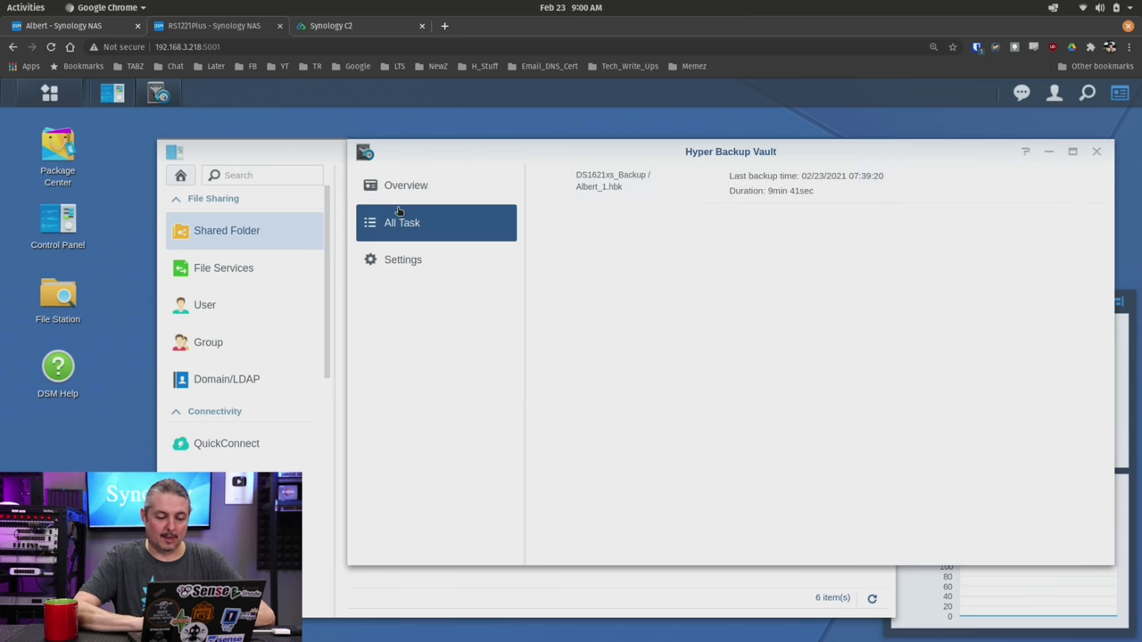
{"action": "left_click", "coordinate": [447, 252]}
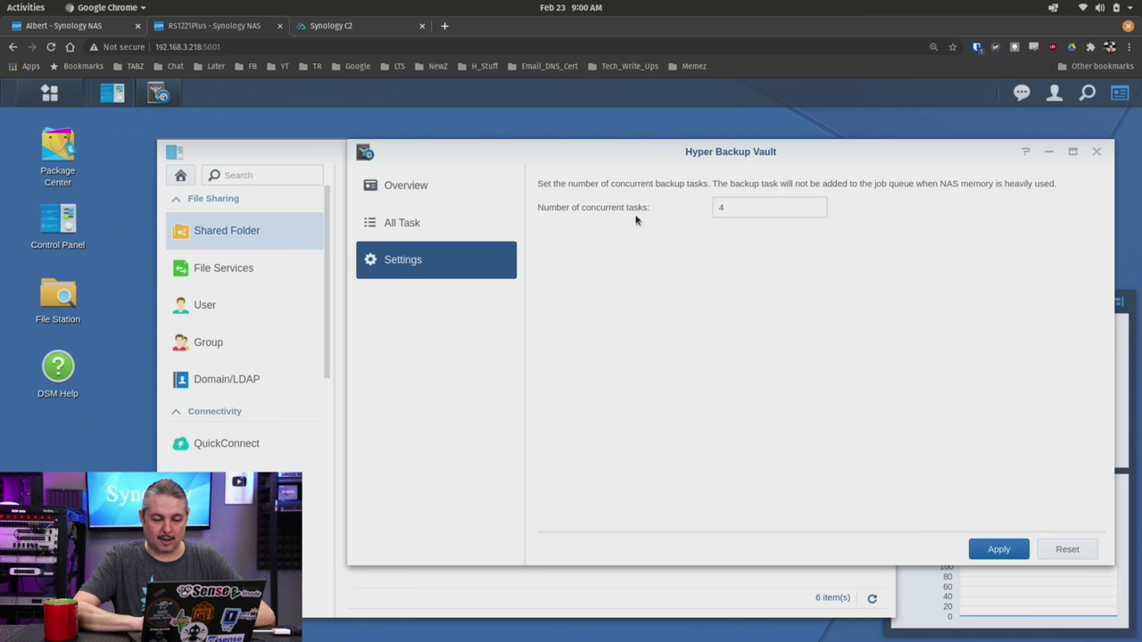
{"action": "left_click", "coordinate": [439, 221]}
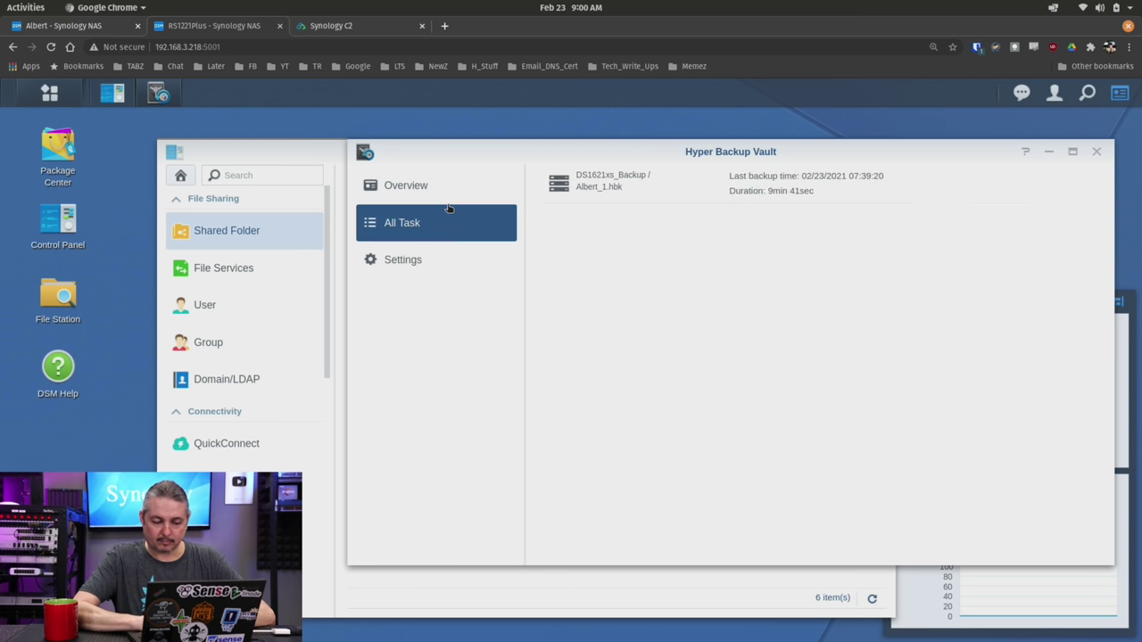
{"action": "left_click", "coordinate": [430, 261]}
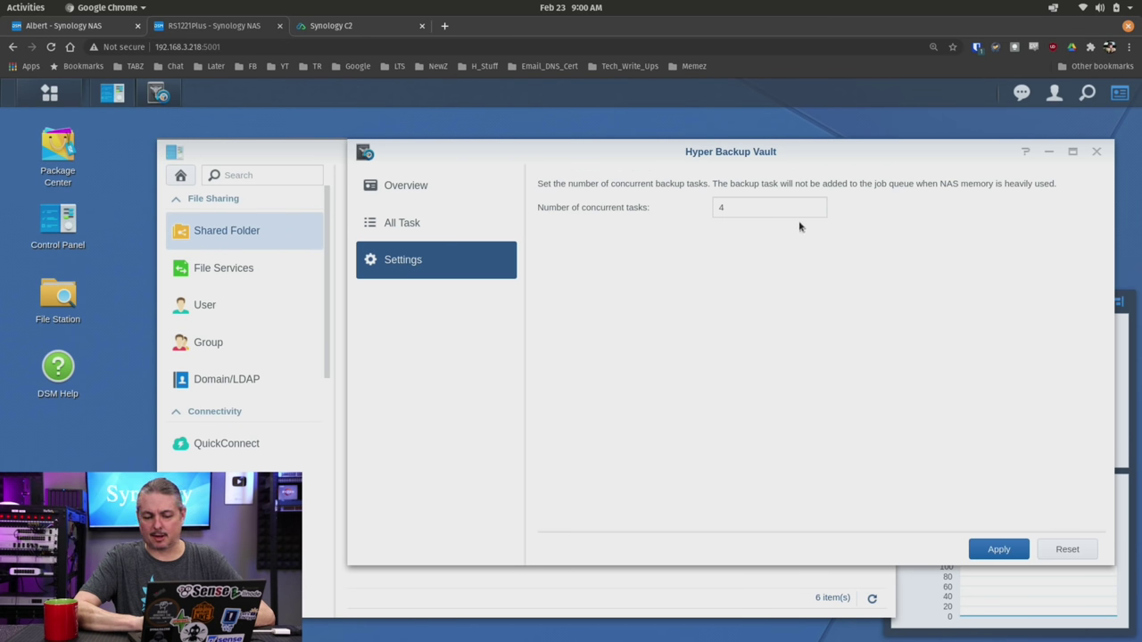
{"action": "left_click", "coordinate": [430, 236]}
Inspect the backup task's destination folder and usage statistics, then bring Control Panel's shared folders forward.
{"action": "left_click", "coordinate": [586, 178]}
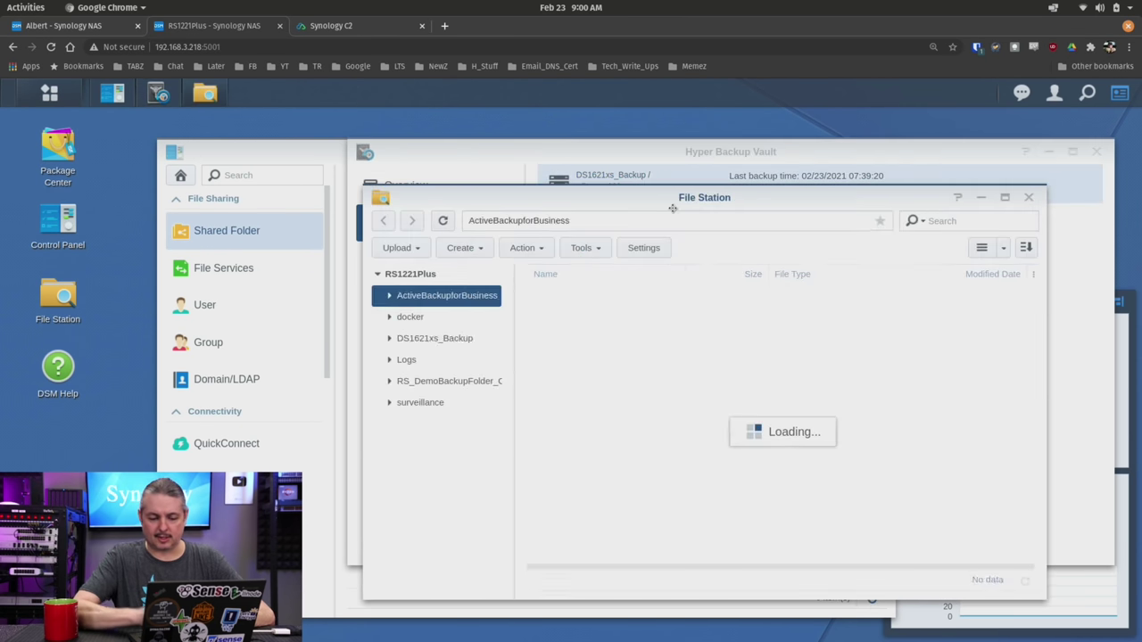
{"action": "left_click", "coordinate": [1029, 197]}
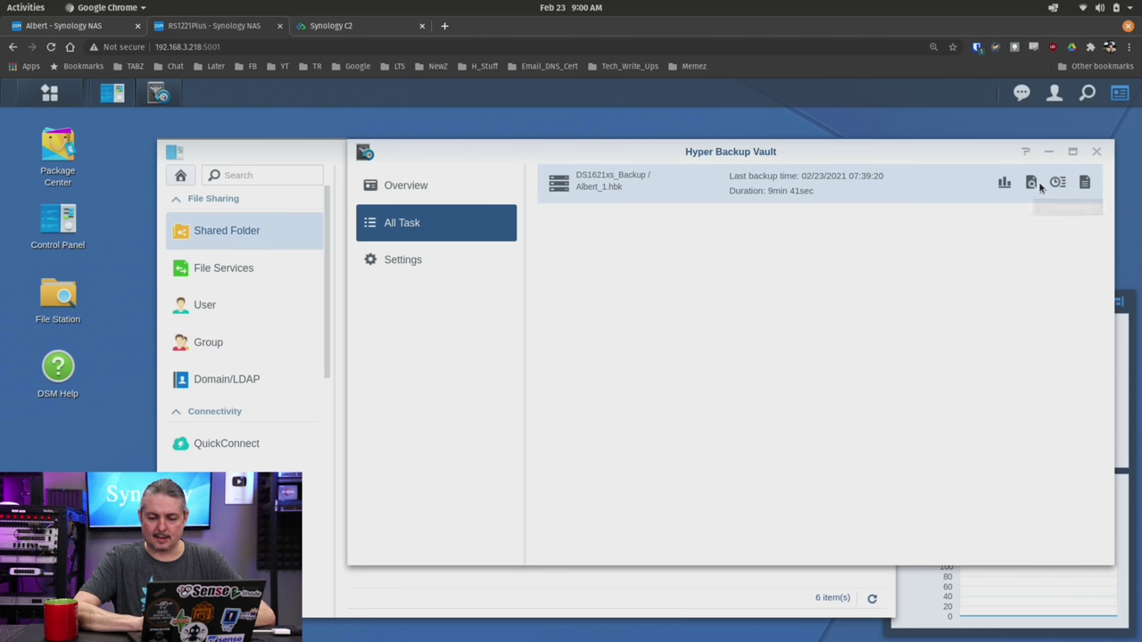
{"action": "left_click", "coordinate": [1004, 183]}
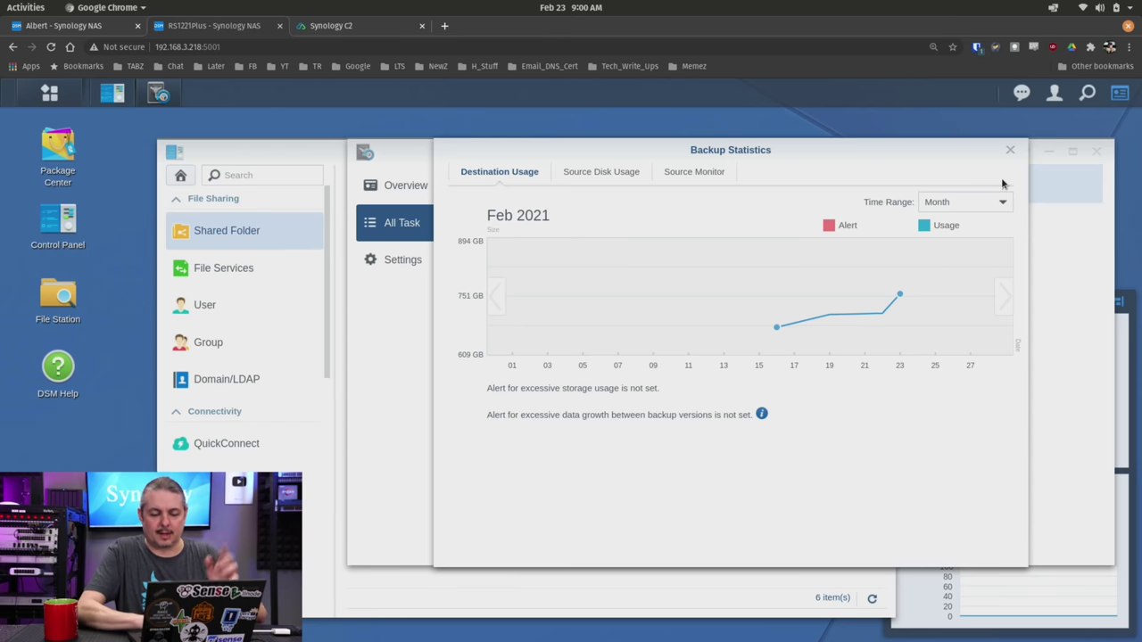
{"action": "left_click", "coordinate": [1010, 149]}
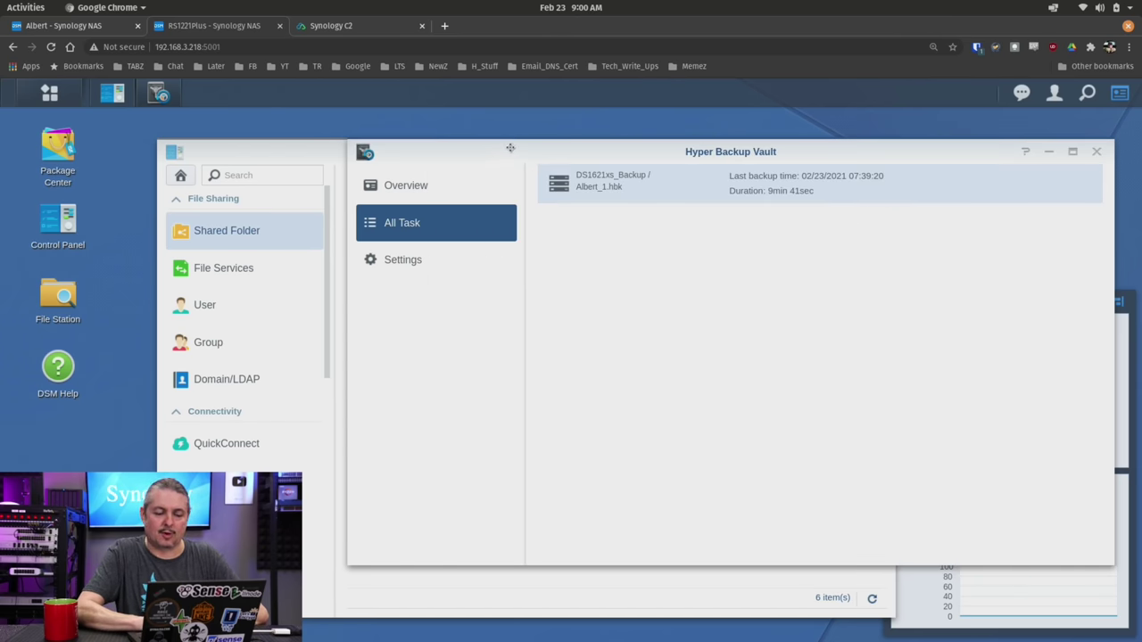
{"action": "left_click_drag", "start_coordinate": [511, 149], "coordinate": [537, 133]}
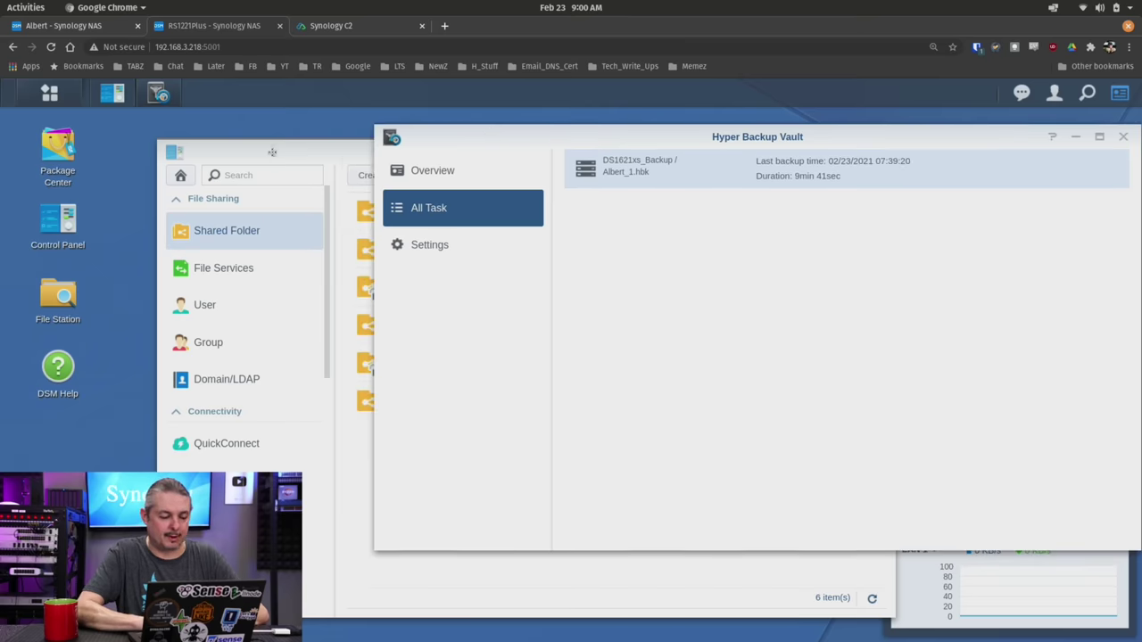
{"action": "left_click_drag", "start_coordinate": [272, 151], "coordinate": [187, 133]}
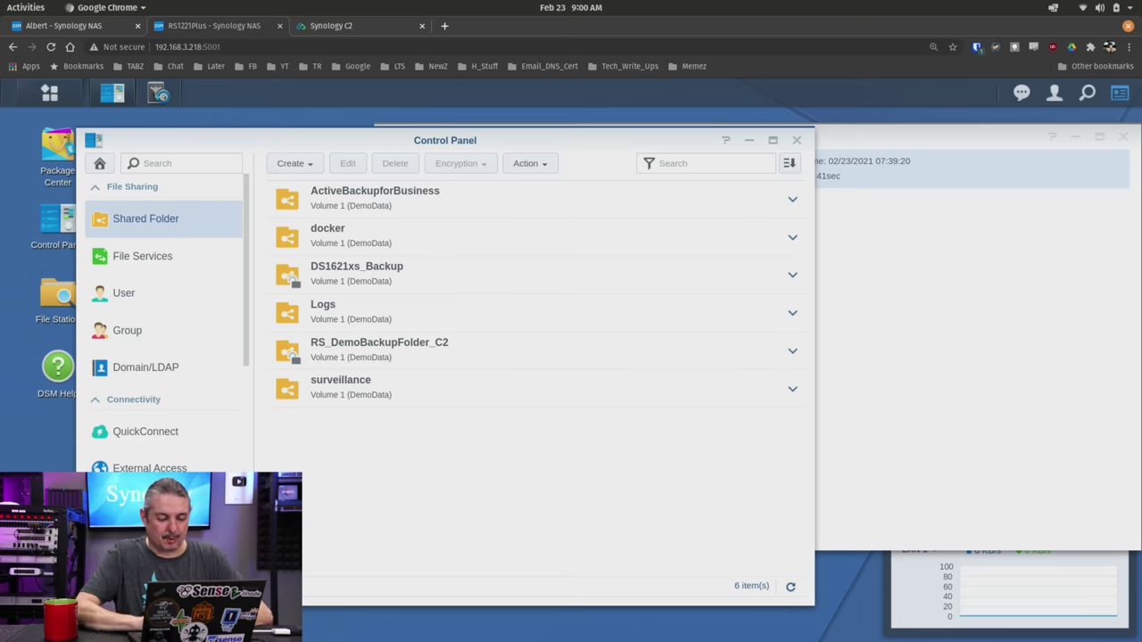
Start a new shared folder named YouTube_DemoBackup, reuse the name as its description, and disable the recycle bin.
{"action": "left_click", "coordinate": [303, 165]}
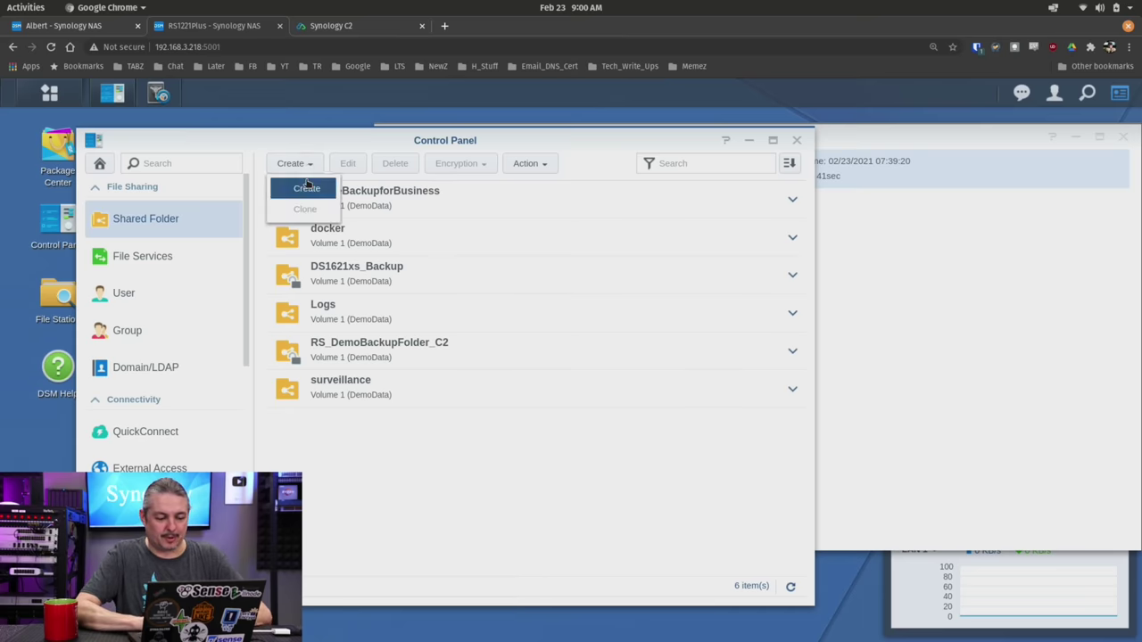
{"action": "left_click", "coordinate": [306, 187]}
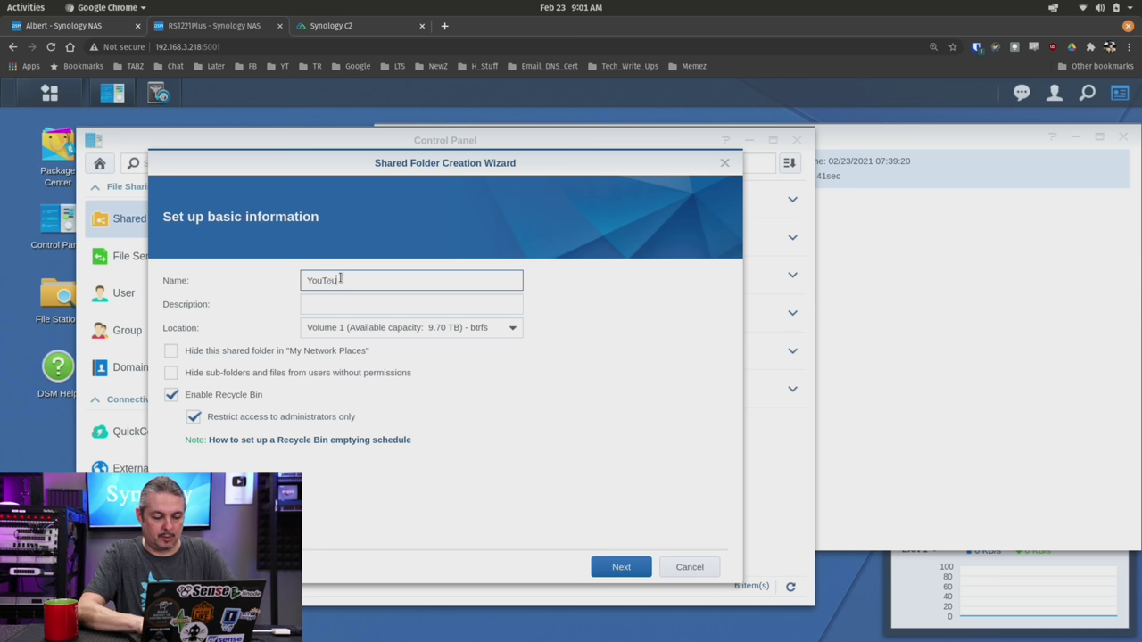
{"action": "type", "text": "YouTube_DemoBackup"}
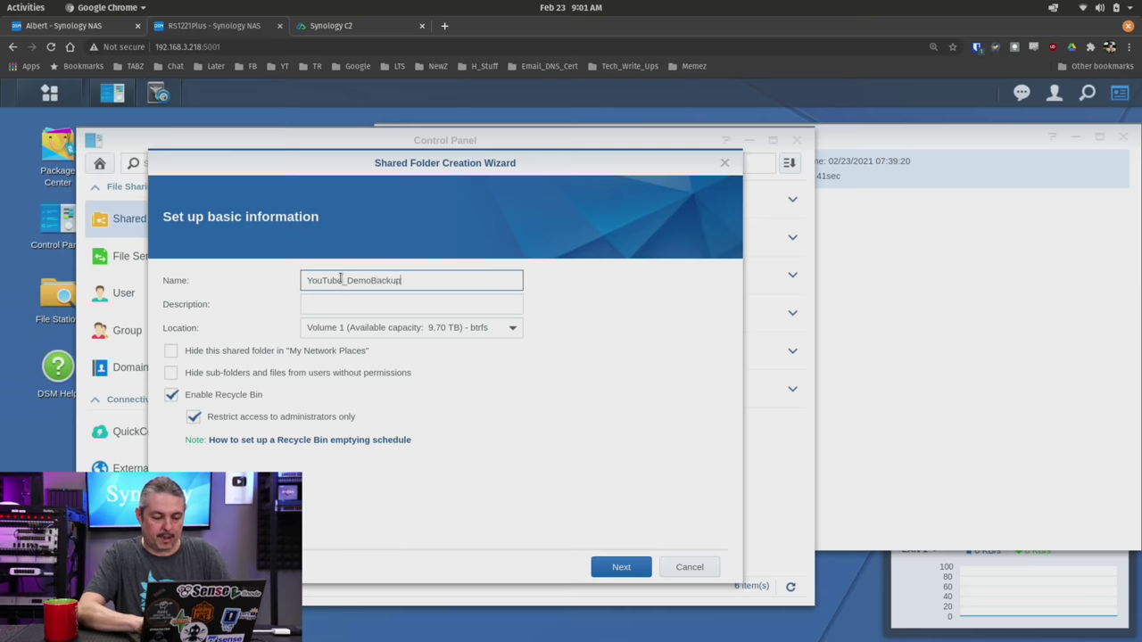
{"action": "key", "text": "ctrl+a"}
{"action": "key", "text": "ctrl+c"}
{"action": "key", "text": "Tab"}
{"action": "key", "text": "ctrl+v"}
{"action": "left_click", "coordinate": [239, 393]}
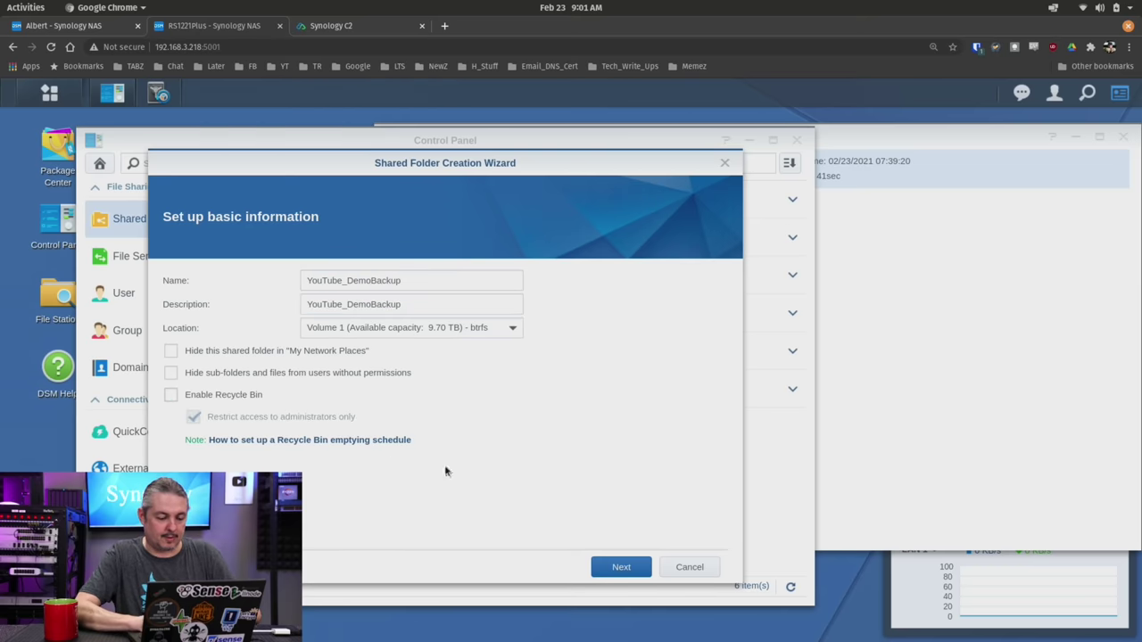
Leave the folder unencrypted, enable data checksum, and create it on Volume 1.
{"action": "left_click", "coordinate": [618, 564]}
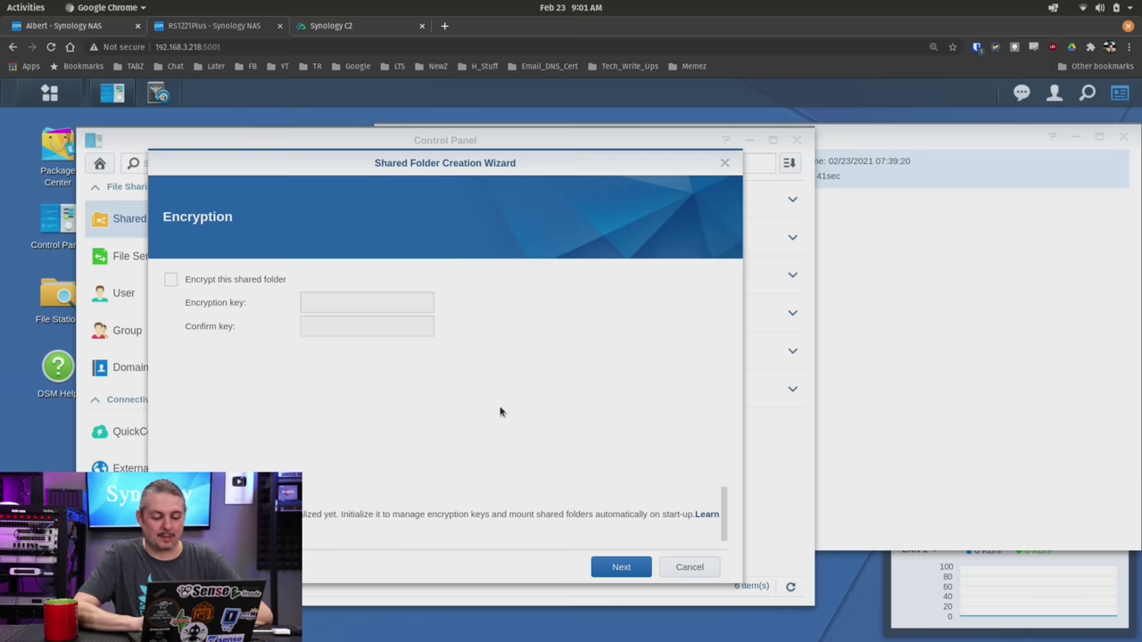
{"action": "left_click", "coordinate": [621, 567]}
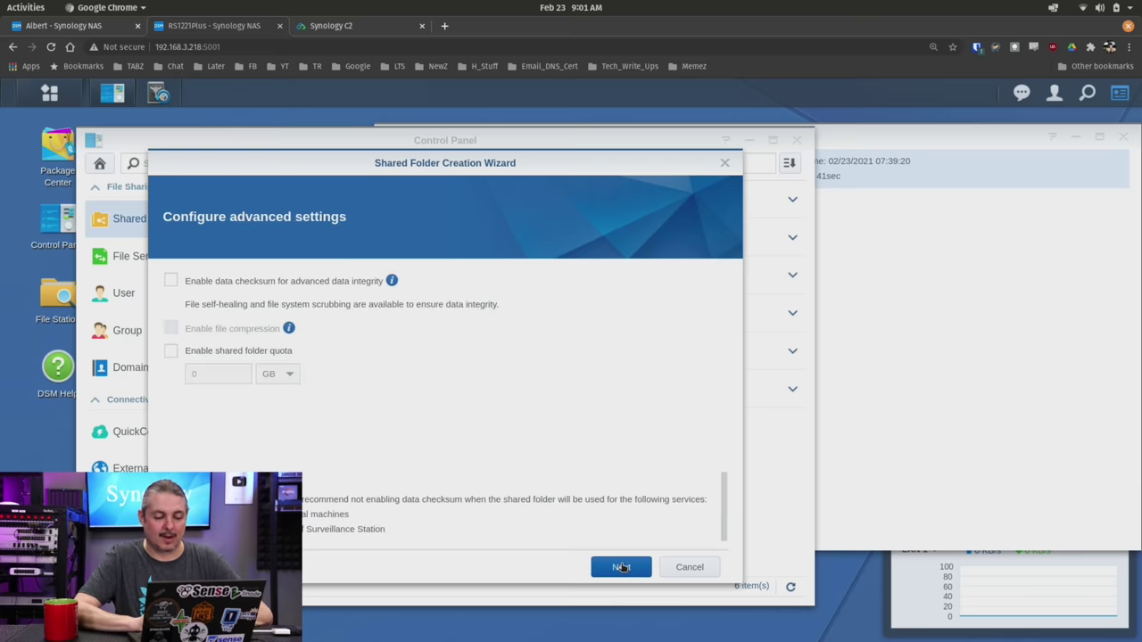
{"action": "left_click", "coordinate": [280, 283]}
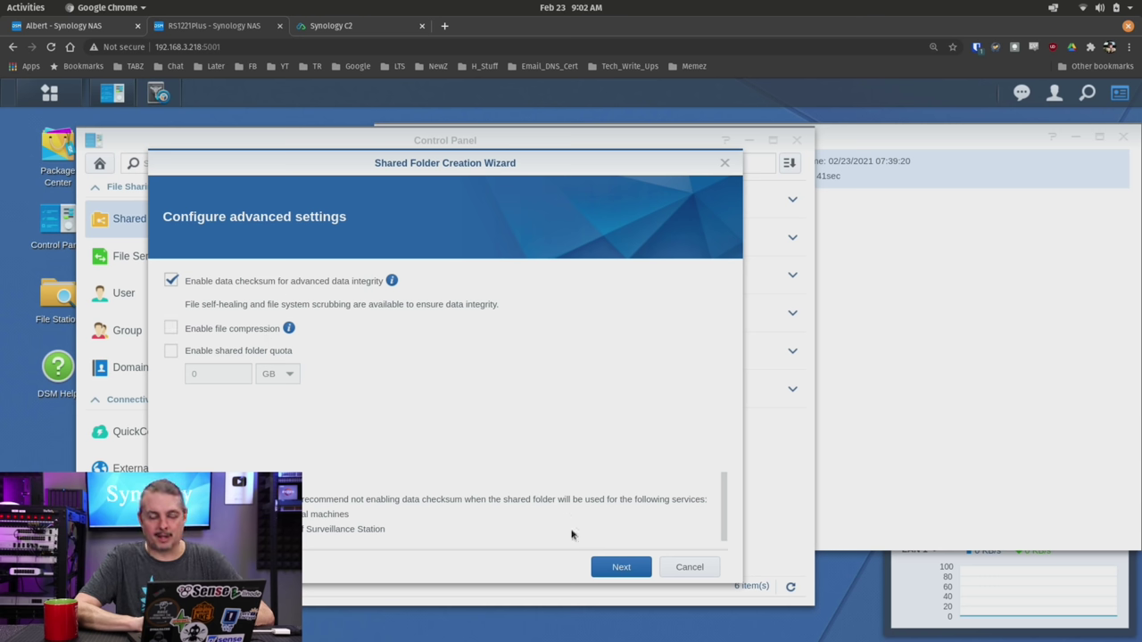
{"action": "left_click", "coordinate": [640, 562]}
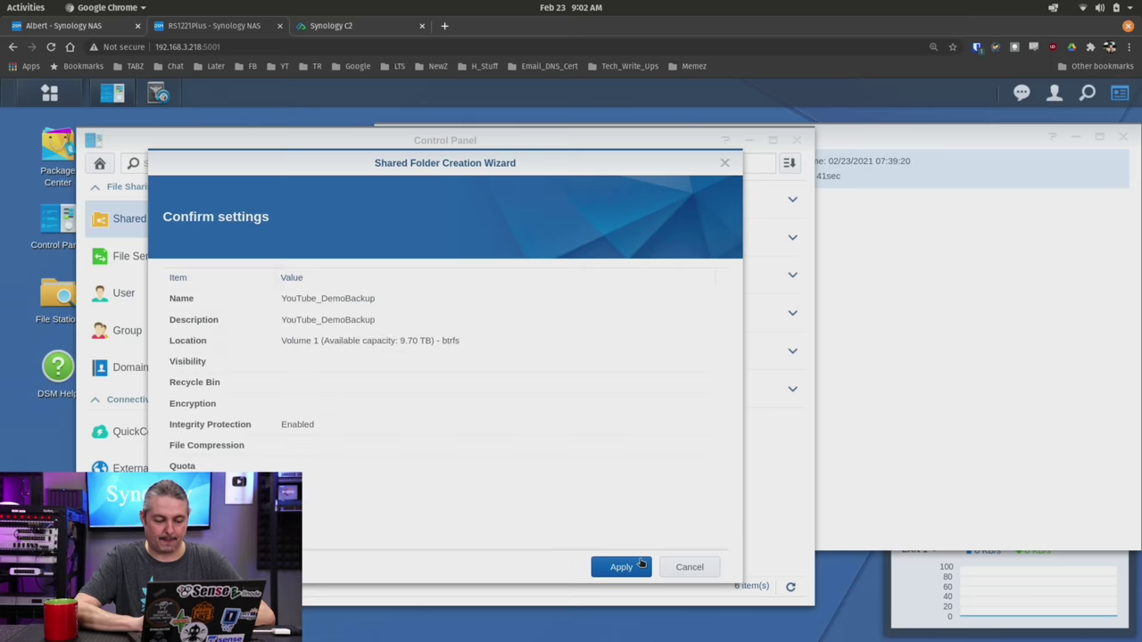
{"action": "left_click", "coordinate": [640, 565]}
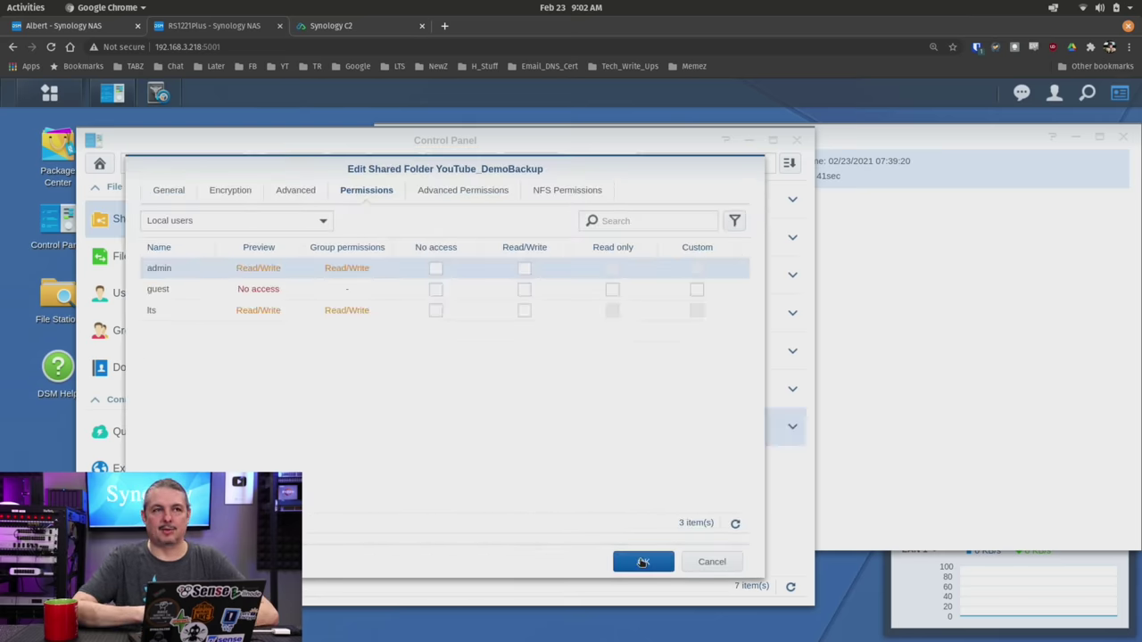
Grant the non-admin local user Read/Write on YouTube_DemoBackup and save the permissions.
{"action": "left_click_drag", "start_coordinate": [534, 164], "coordinate": [676, 157]}
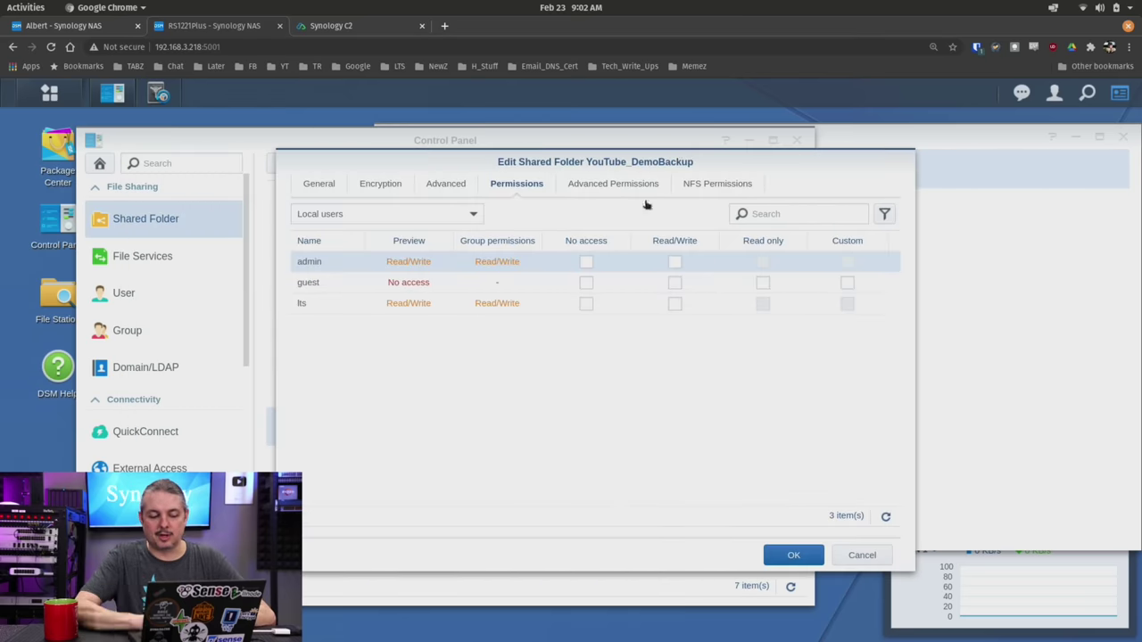
{"action": "left_click", "coordinate": [674, 303]}
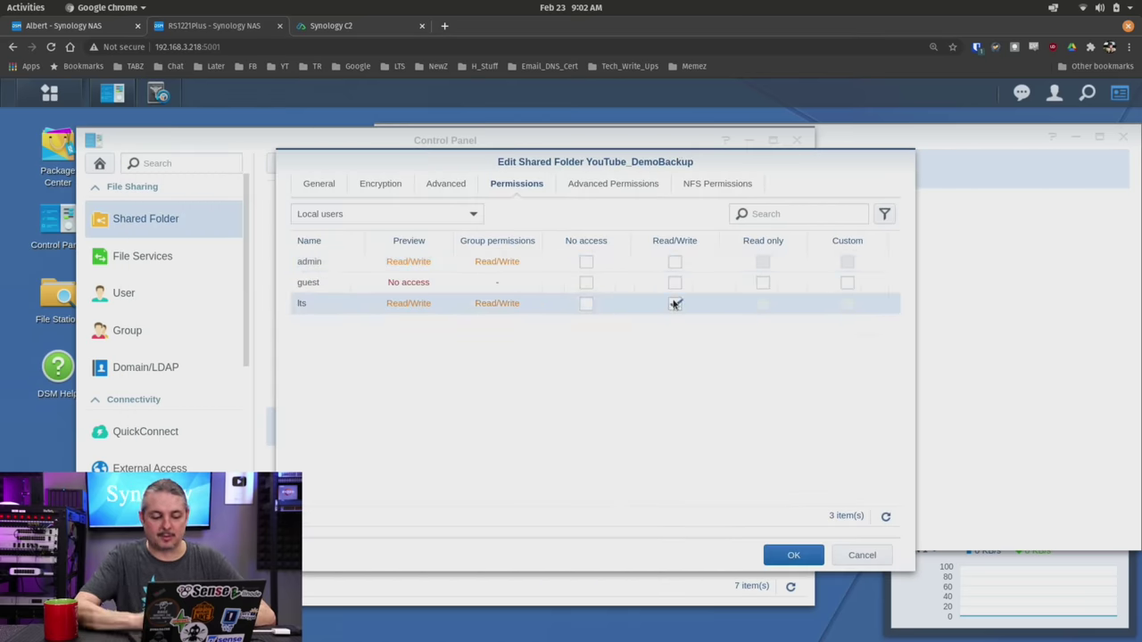
{"action": "left_click", "coordinate": [791, 556]}
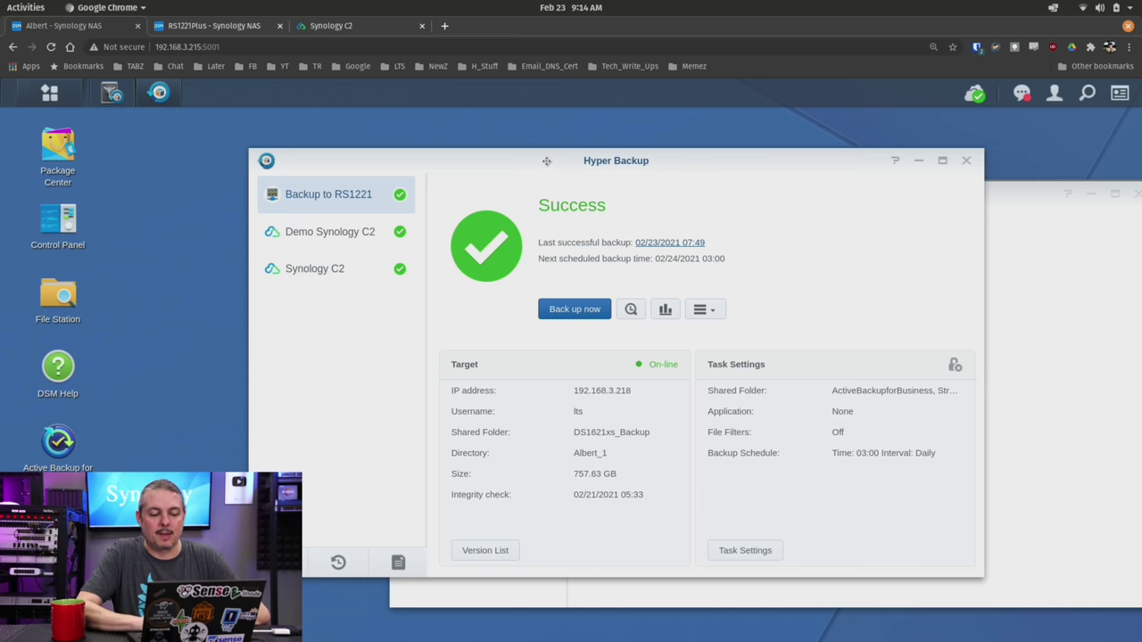
Start a new Hyper Backup data backup task and browse the available backup destination types.
{"action": "left_click_drag", "start_coordinate": [566, 165], "coordinate": [664, 167]}
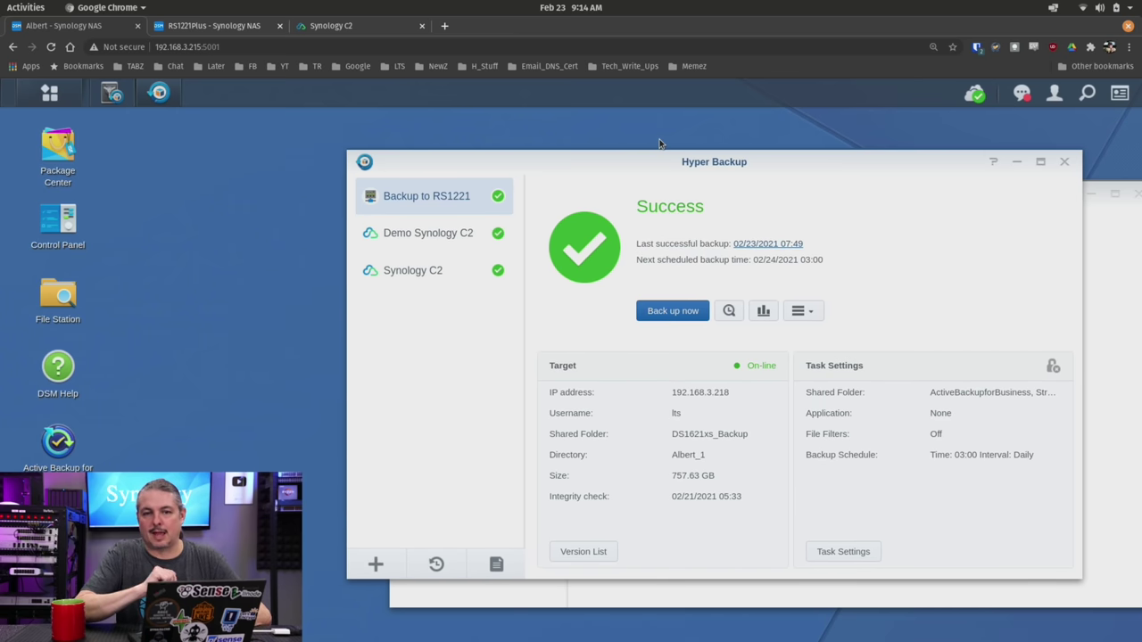
{"action": "left_click", "coordinate": [375, 564]}
{"action": "left_click", "coordinate": [425, 514]}
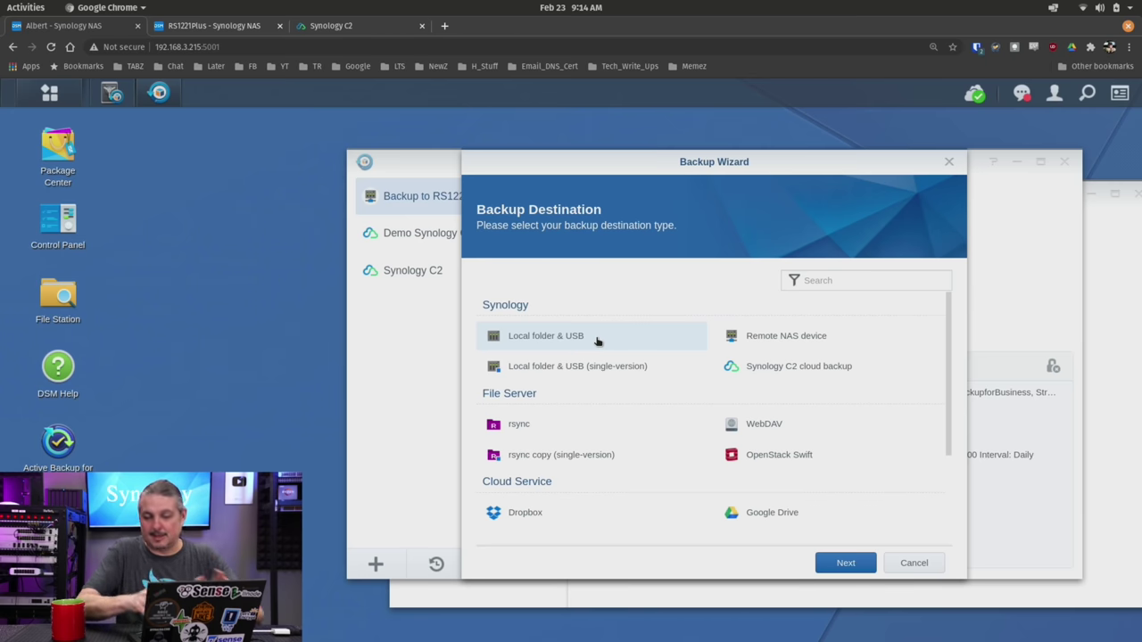
{"action": "scroll", "coordinate": [675, 378], "scroll_direction": "down", "scroll_amount": 2}
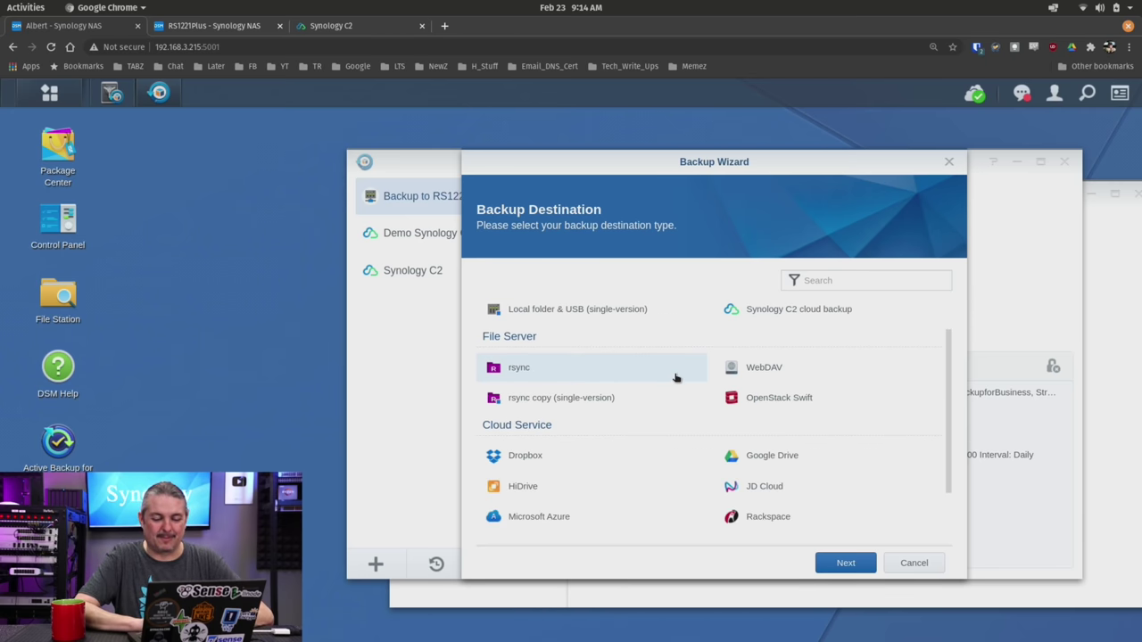
{"action": "scroll", "coordinate": [675, 378], "scroll_direction": "down", "scroll_amount": 2}
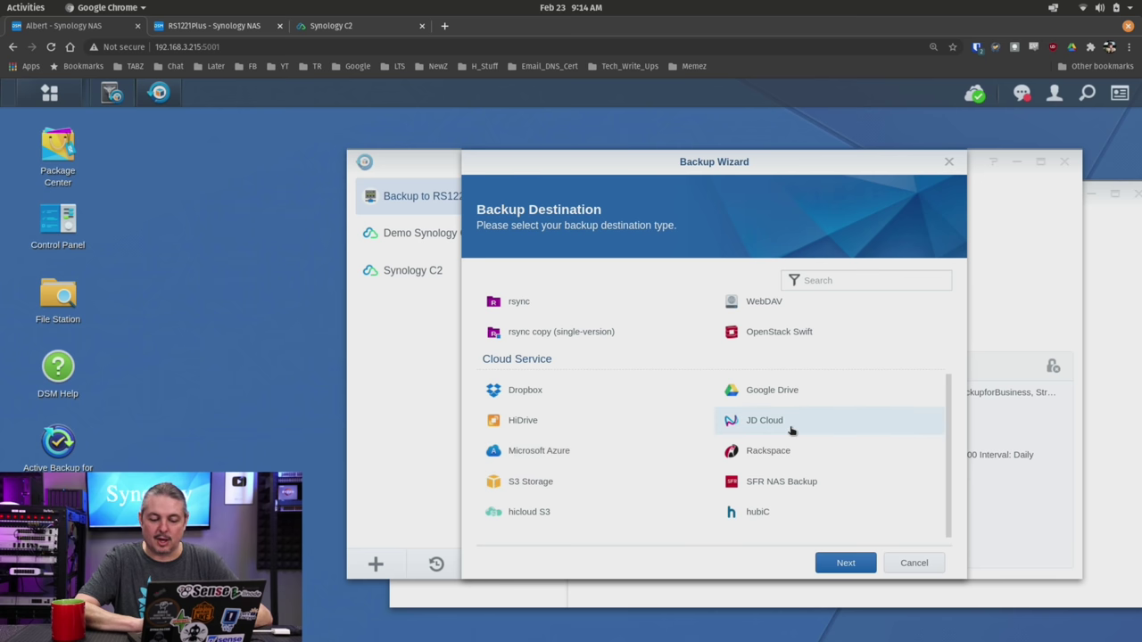
{"action": "scroll", "coordinate": [661, 445], "scroll_direction": "up", "scroll_amount": 3}
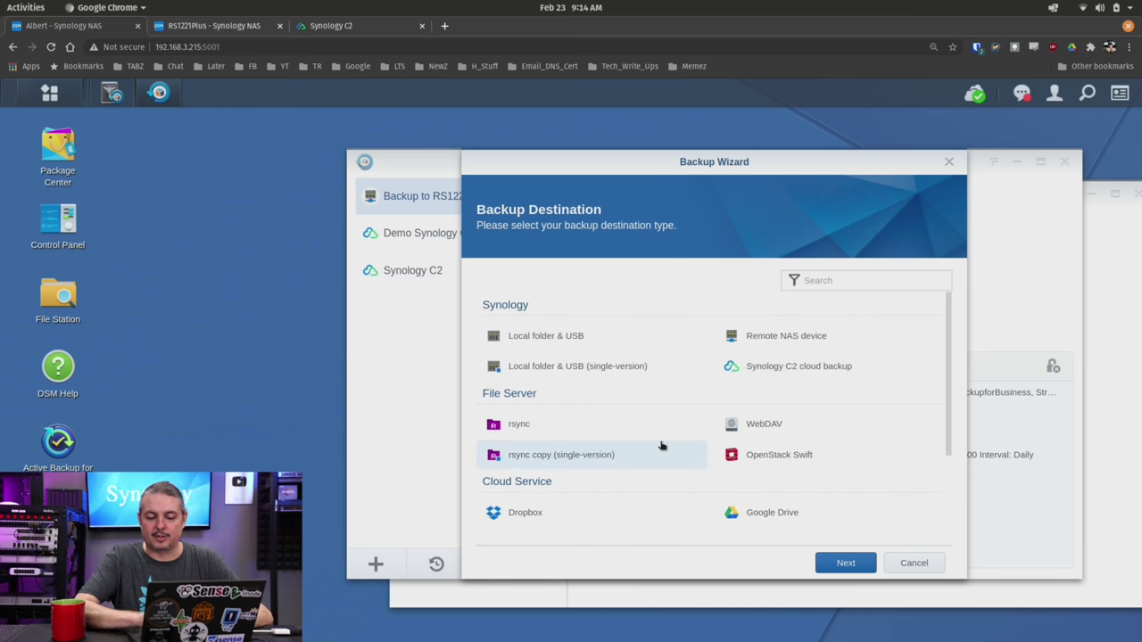
Choose Remote NAS device at 192.168.3.218 with transfer encryption on and the certificate trusted.
{"action": "left_click", "coordinate": [813, 345]}
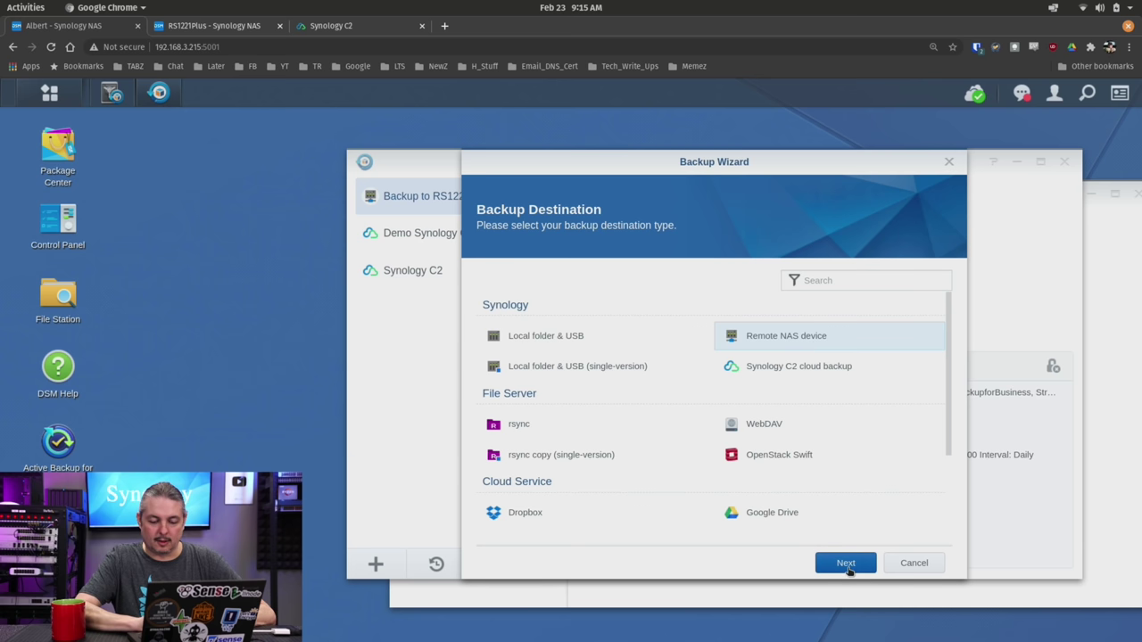
{"action": "left_click", "coordinate": [846, 563]}
{"action": "left_click", "coordinate": [754, 304]}
{"action": "type", "text": "192.168.3"}
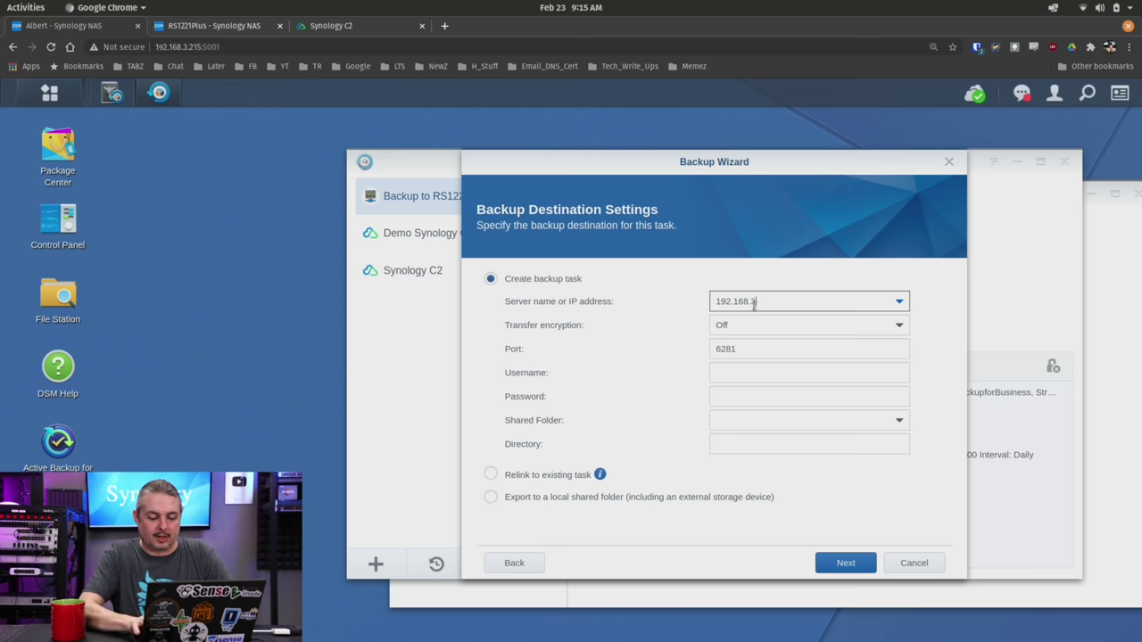
{"action": "type", "text": ".218"}
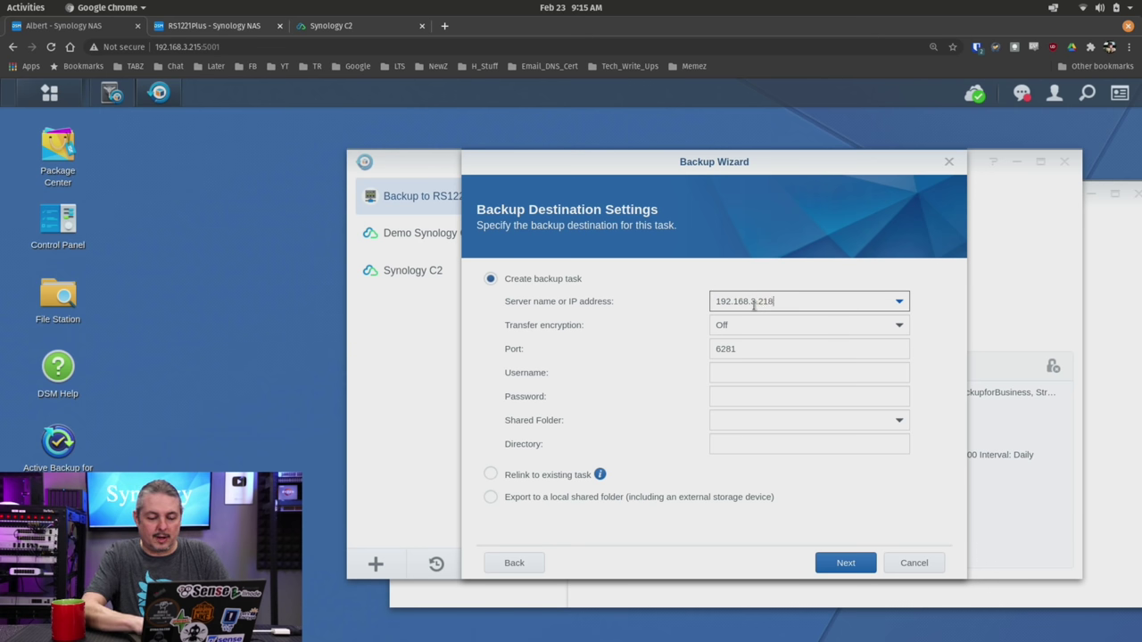
{"action": "key", "text": "Tab"}
{"action": "left_click", "coordinate": [883, 328]}
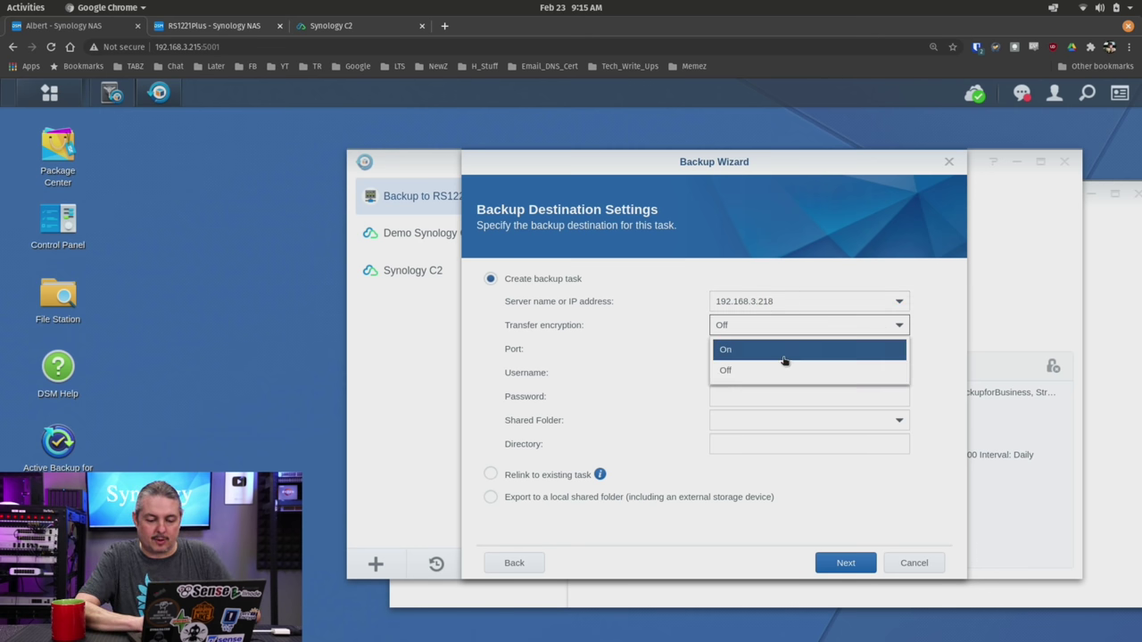
{"action": "left_click", "coordinate": [785, 358]}
{"action": "left_click", "coordinate": [730, 373]}
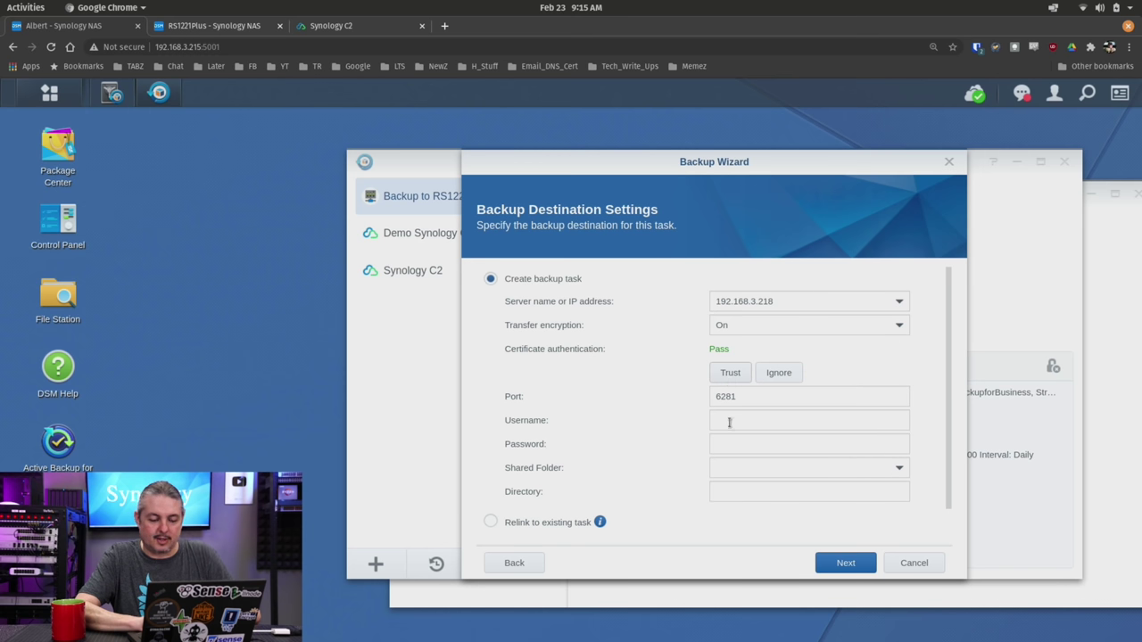
Enter the destination NAS account's username and paste its saved password.
{"action": "left_click", "coordinate": [729, 422]}
{"action": "type", "text": "lts"}
{"action": "key", "text": "Tab"}
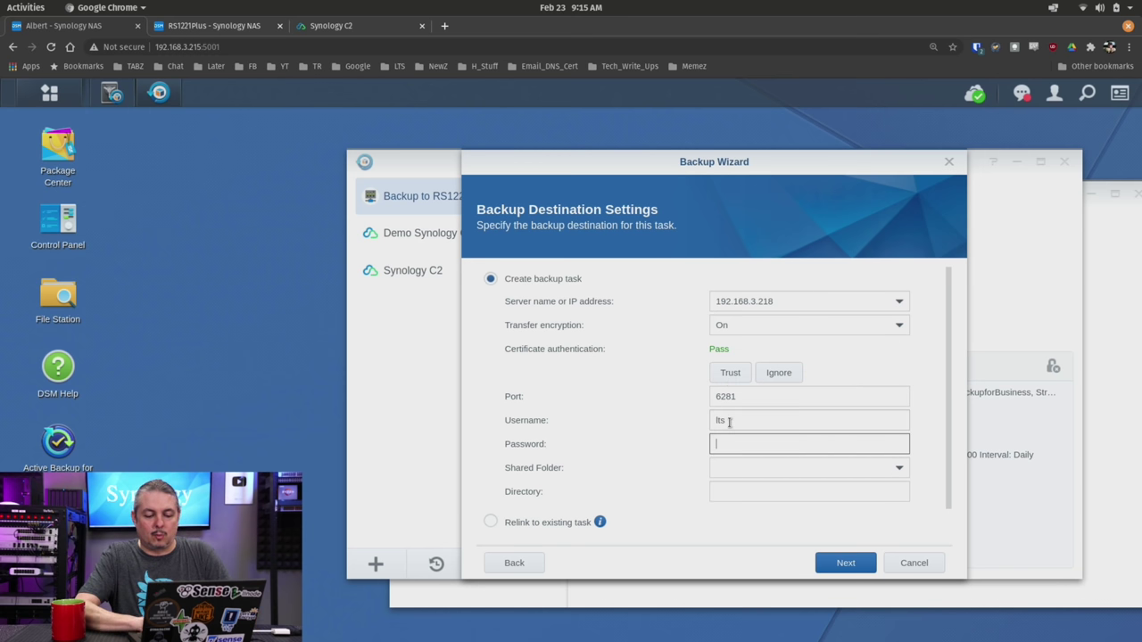
{"action": "left_click", "coordinate": [218, 26]}
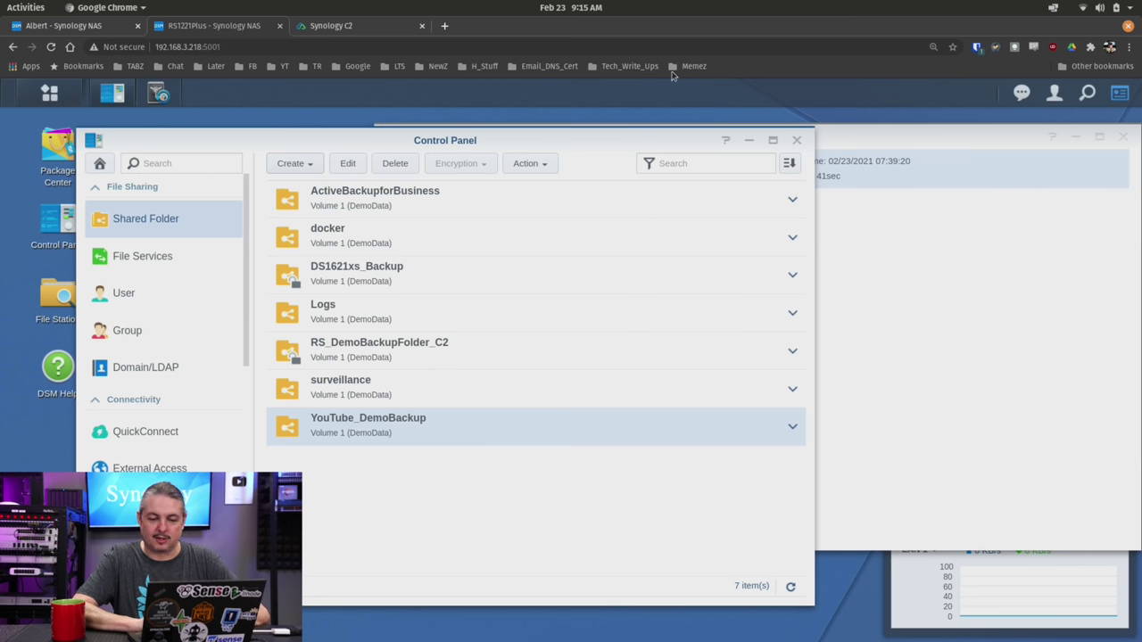
{"action": "left_click", "coordinate": [976, 47]}
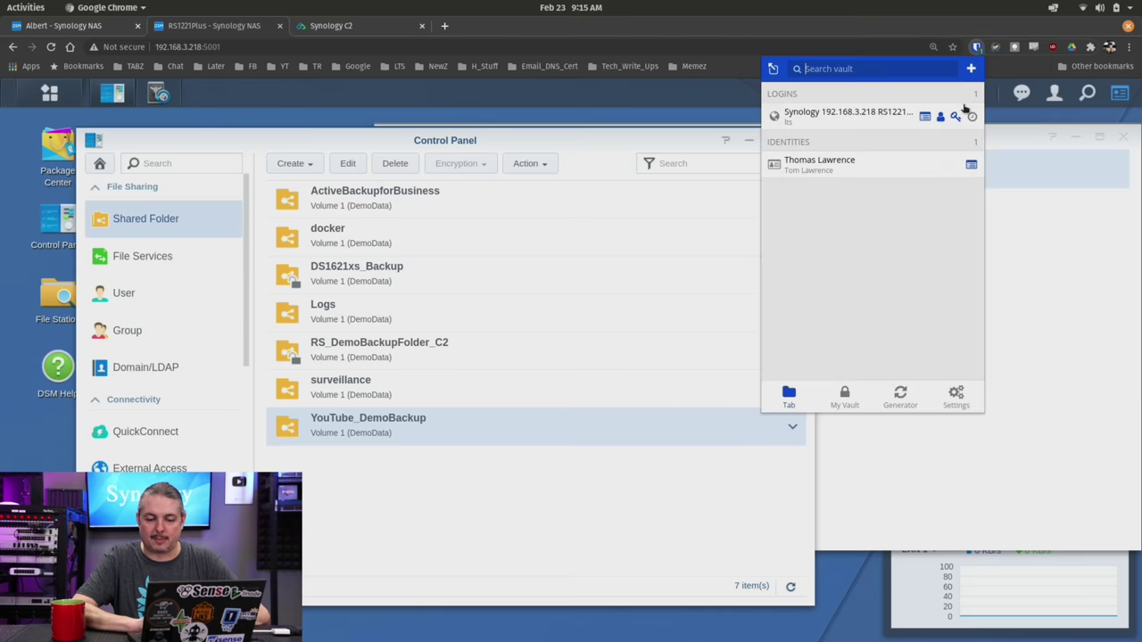
{"action": "left_click", "coordinate": [956, 117]}
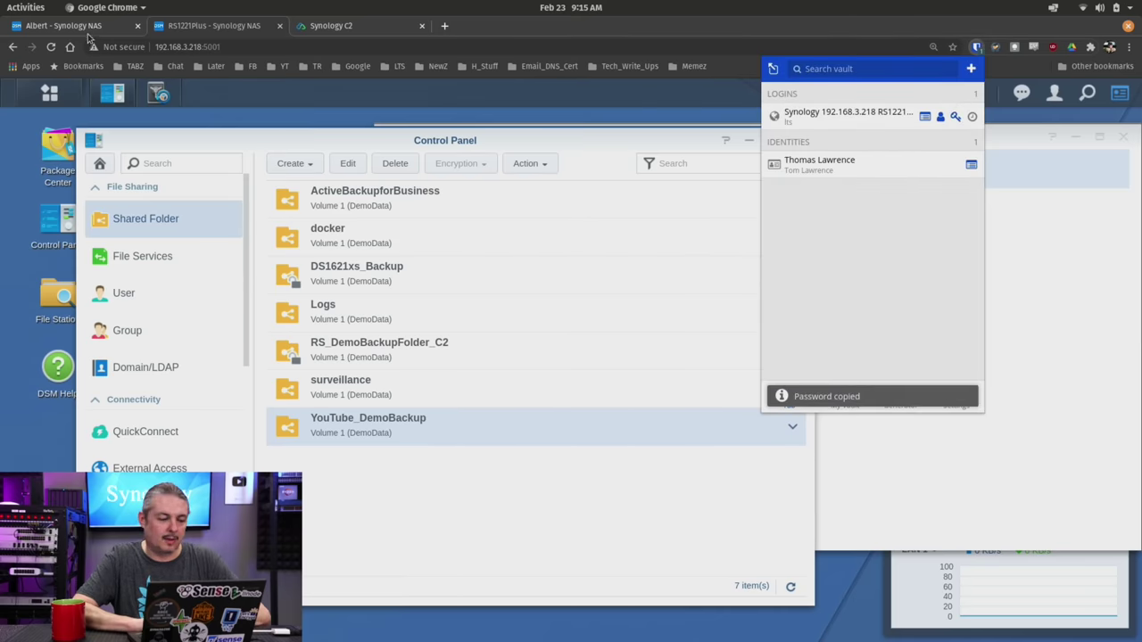
{"action": "left_click", "coordinate": [88, 31]}
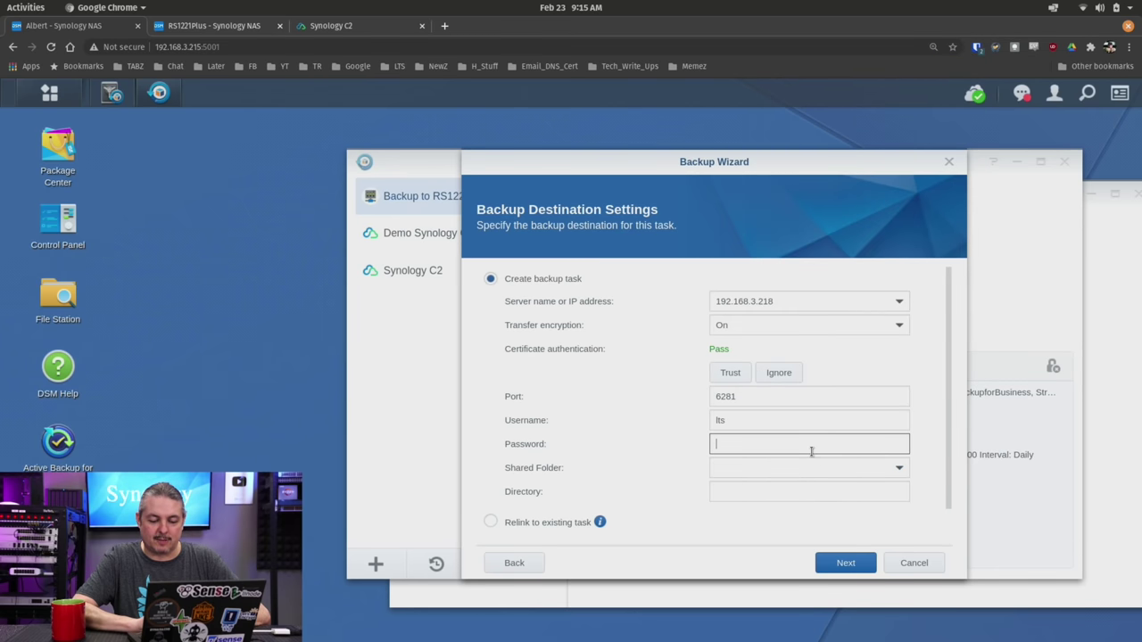
{"action": "key", "text": "ctrl+v"}
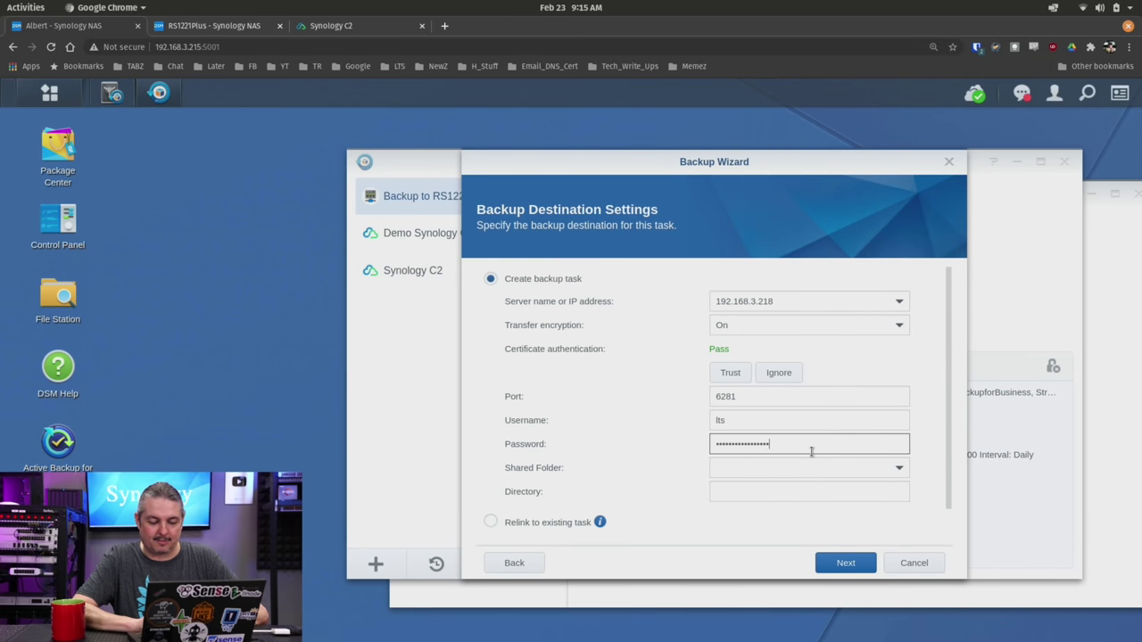
Pick YouTube_DemoBackup as the destination shared folder and set a directory name ending in YouTube_Demo.
{"action": "left_click", "coordinate": [900, 469]}
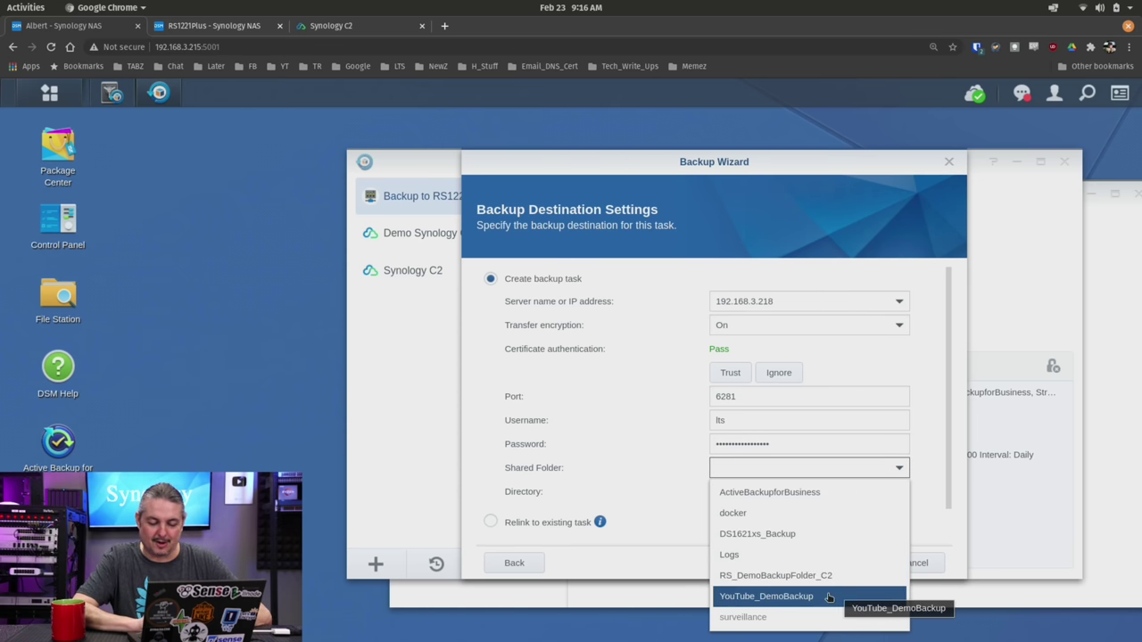
{"action": "left_click", "coordinate": [829, 596]}
{"action": "left_click", "coordinate": [827, 598]}
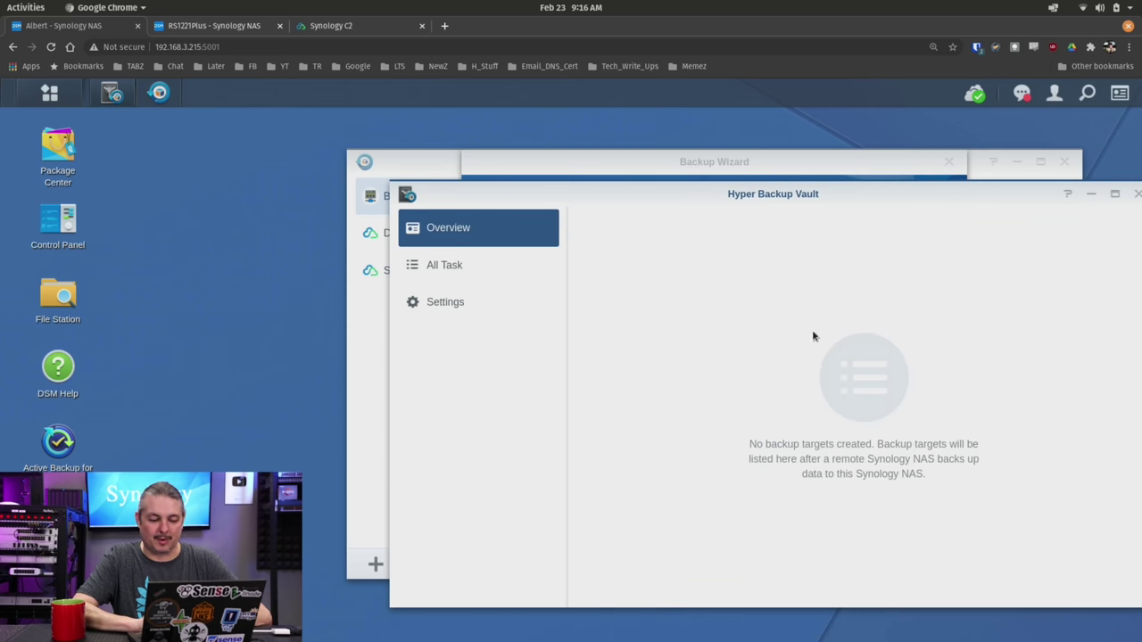
{"action": "left_click", "coordinate": [888, 156]}
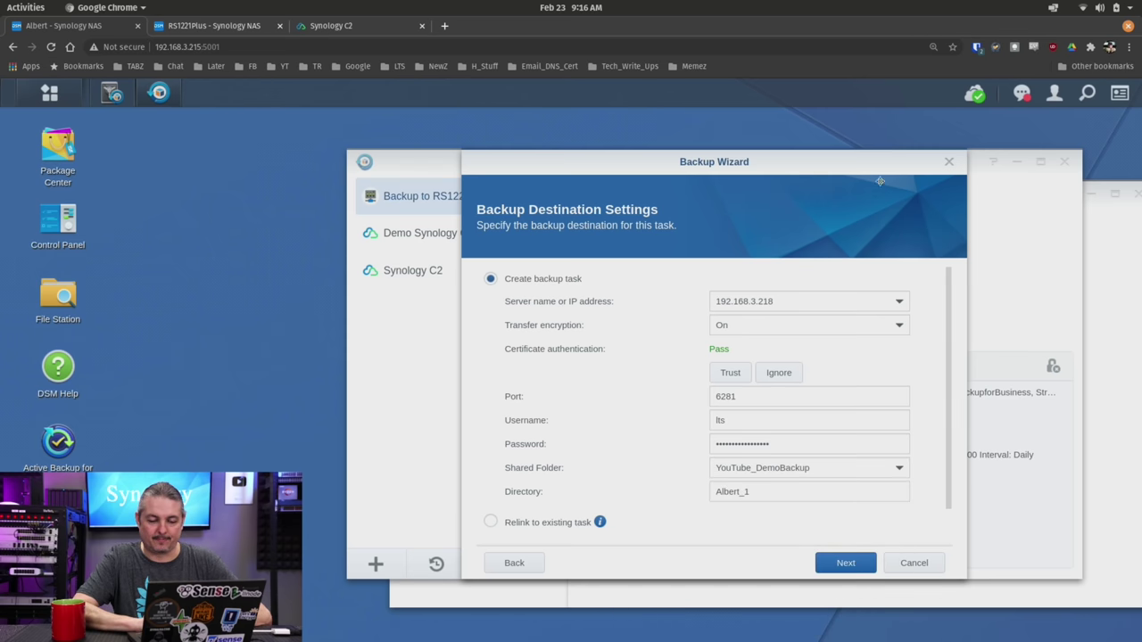
{"action": "left_click", "coordinate": [769, 493]}
{"action": "key", "text": "BackSpace"}
{"action": "type", "text": "YouTube"}
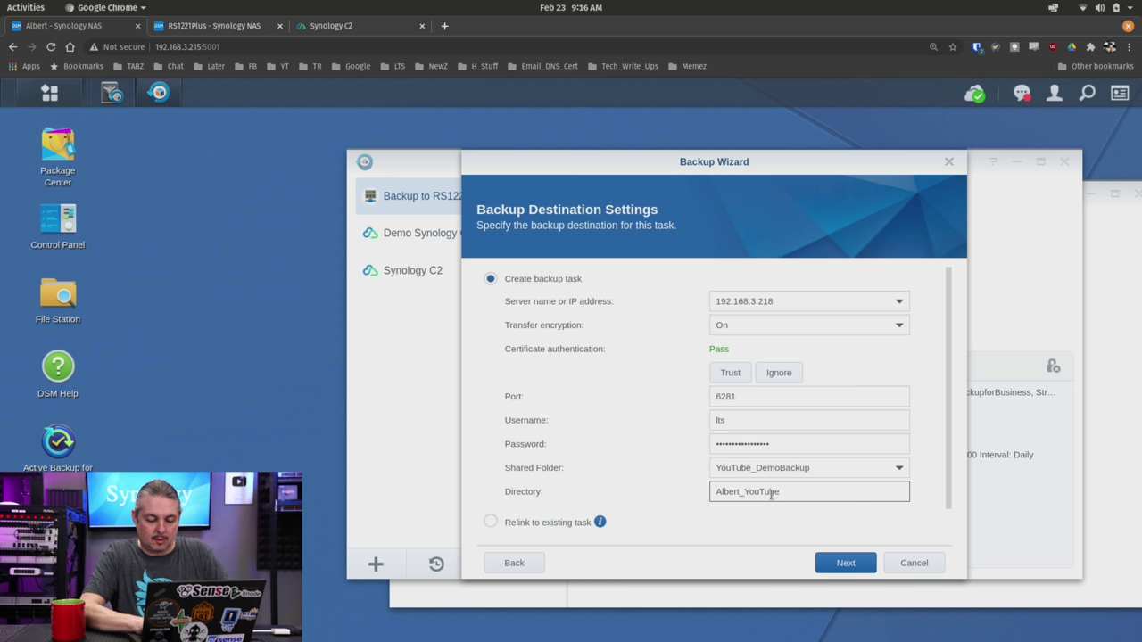
{"action": "type", "text": "_Demo"}
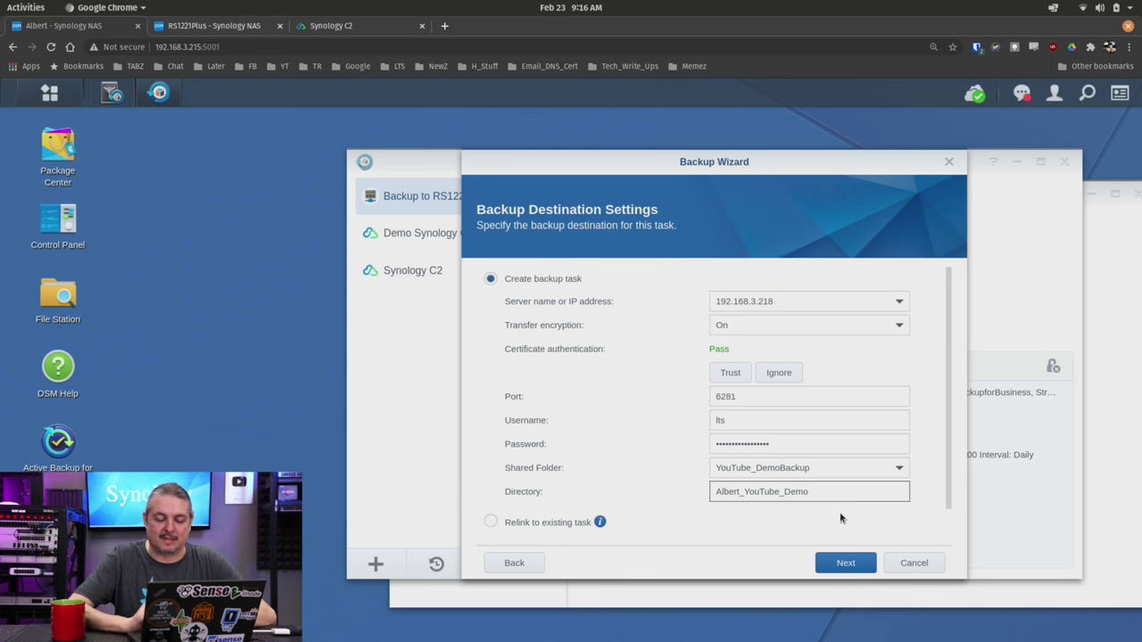
On the Data Backup page, select only ActiveBackupforBusiness and C2_Backup_Test on Volume 1.
{"action": "left_click", "coordinate": [838, 568]}
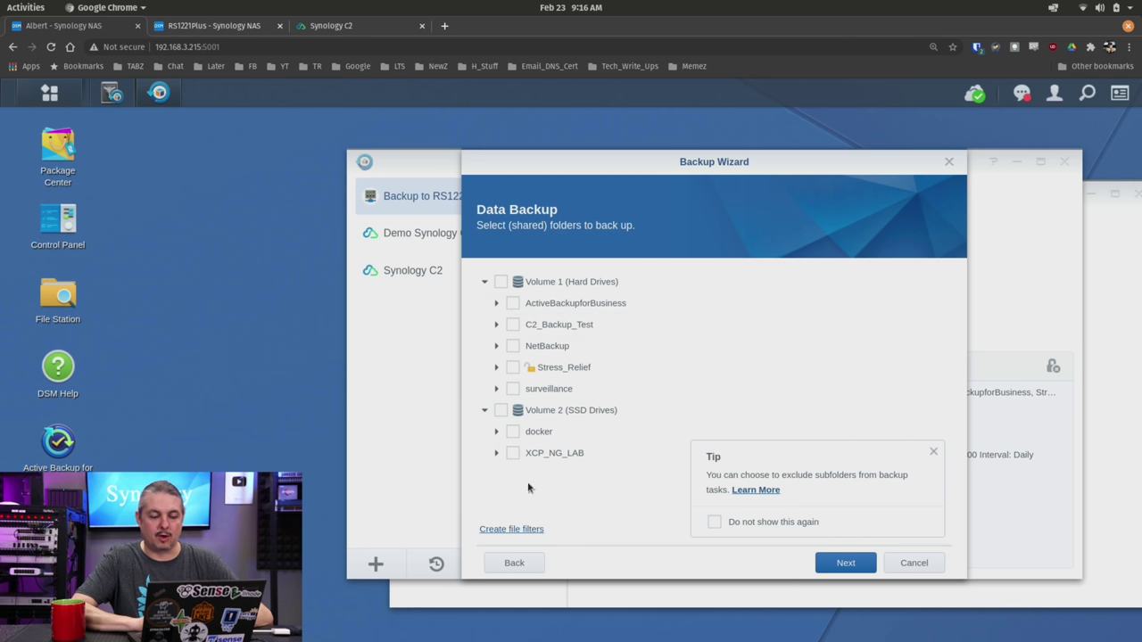
{"action": "left_click", "coordinate": [501, 282]}
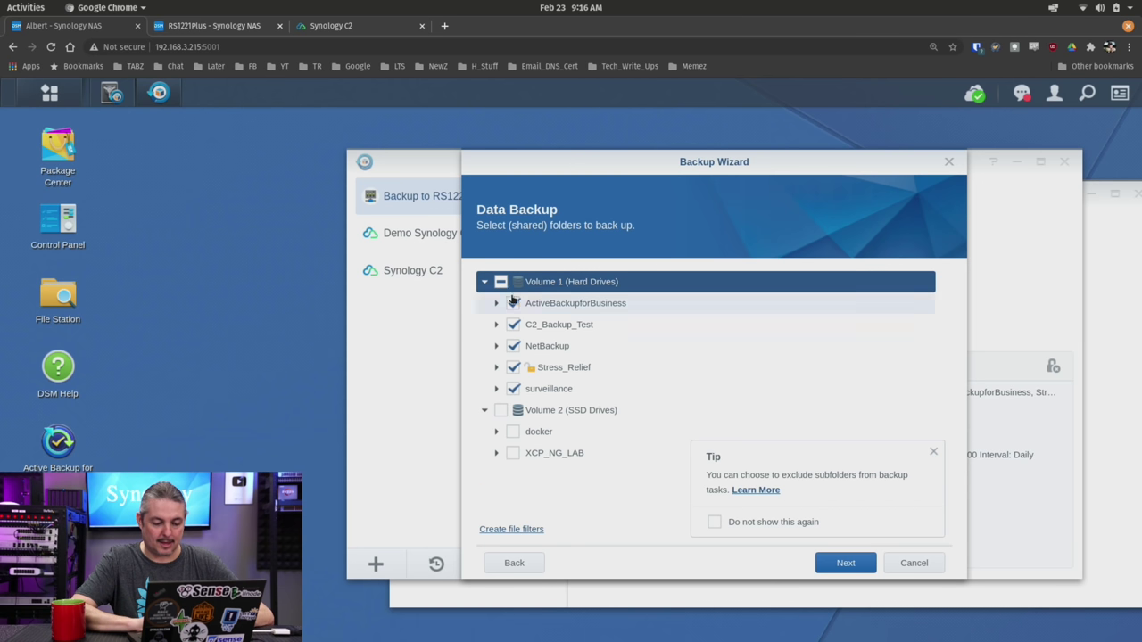
{"action": "left_click", "coordinate": [501, 282]}
{"action": "left_click", "coordinate": [513, 303]}
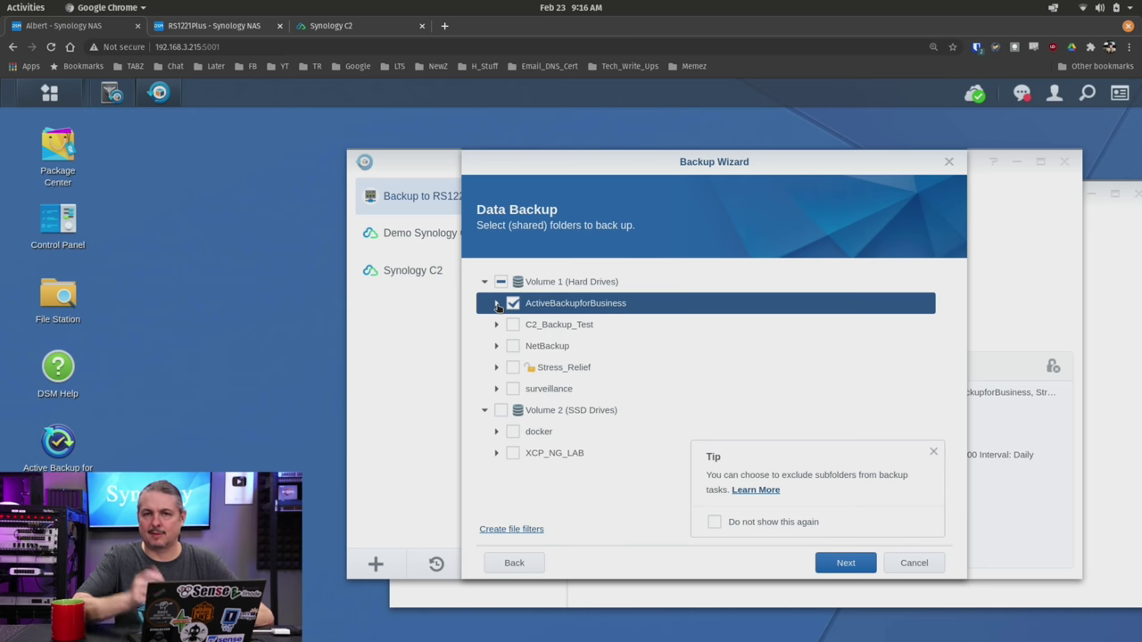
{"action": "left_click", "coordinate": [513, 325]}
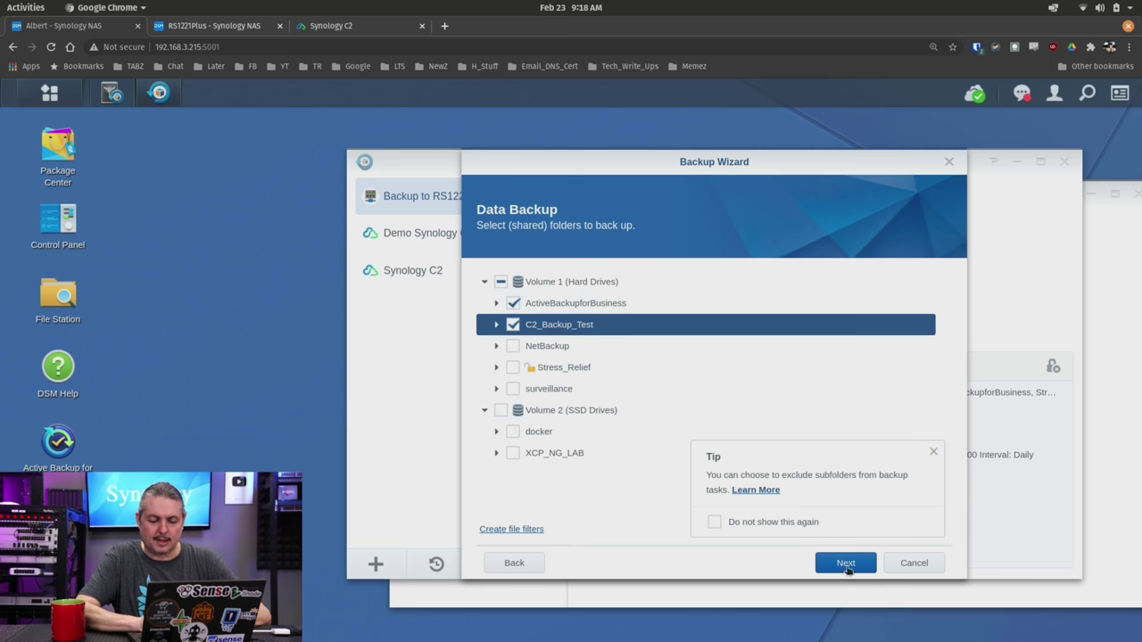
{"action": "left_click", "coordinate": [515, 531]}
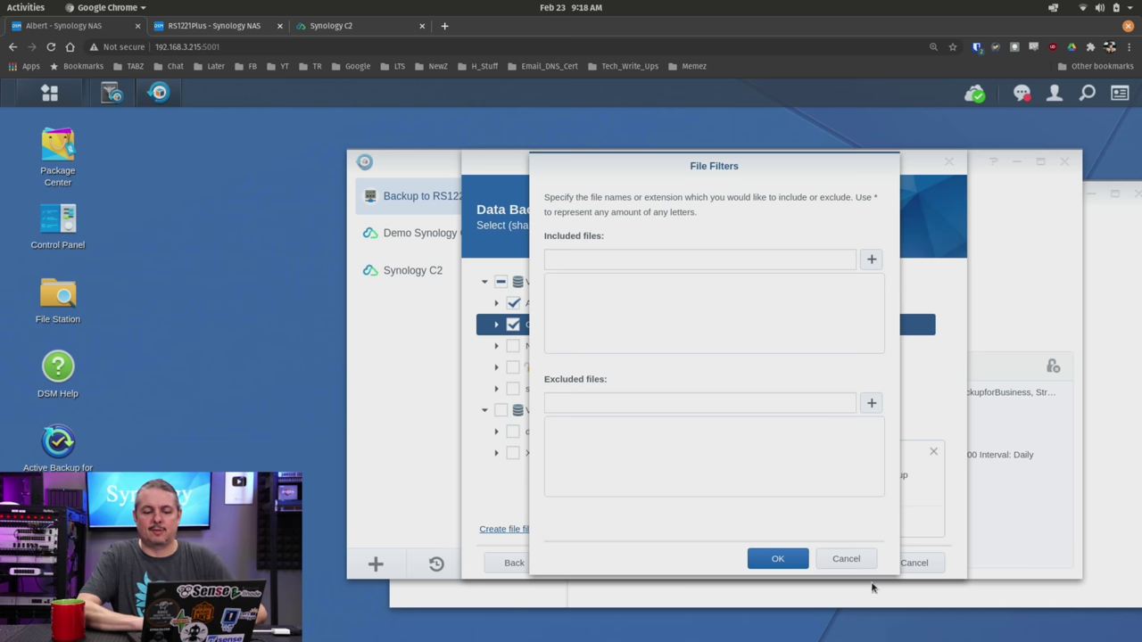
{"action": "left_click", "coordinate": [855, 562]}
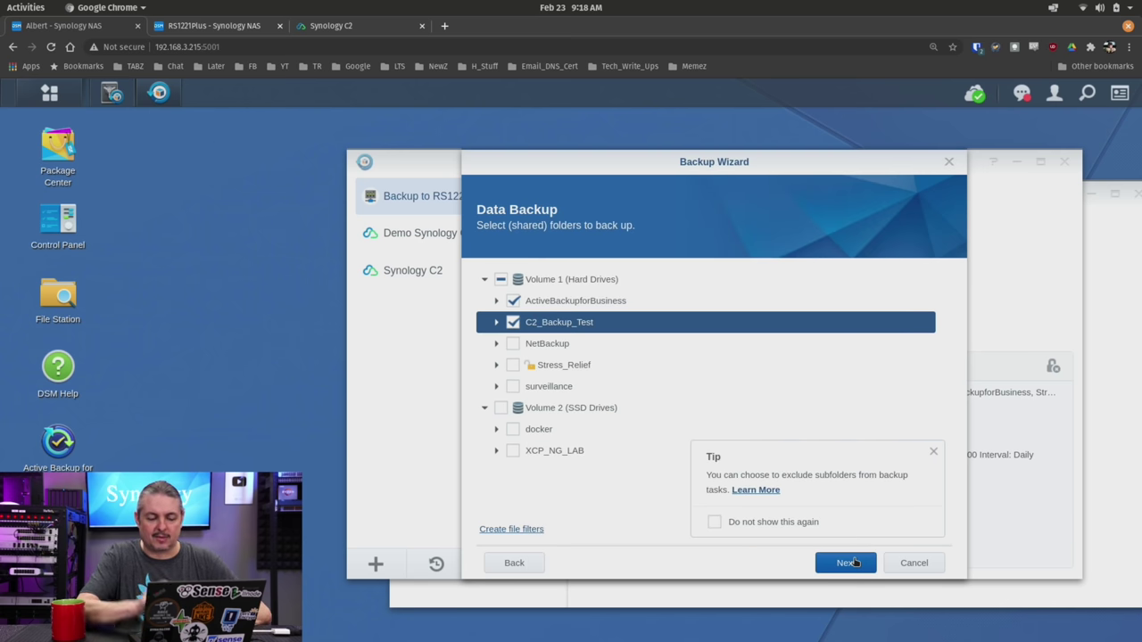
On the Application Backup page, select Hyper Backup as the only application to back up.
{"action": "left_click", "coordinate": [855, 562]}
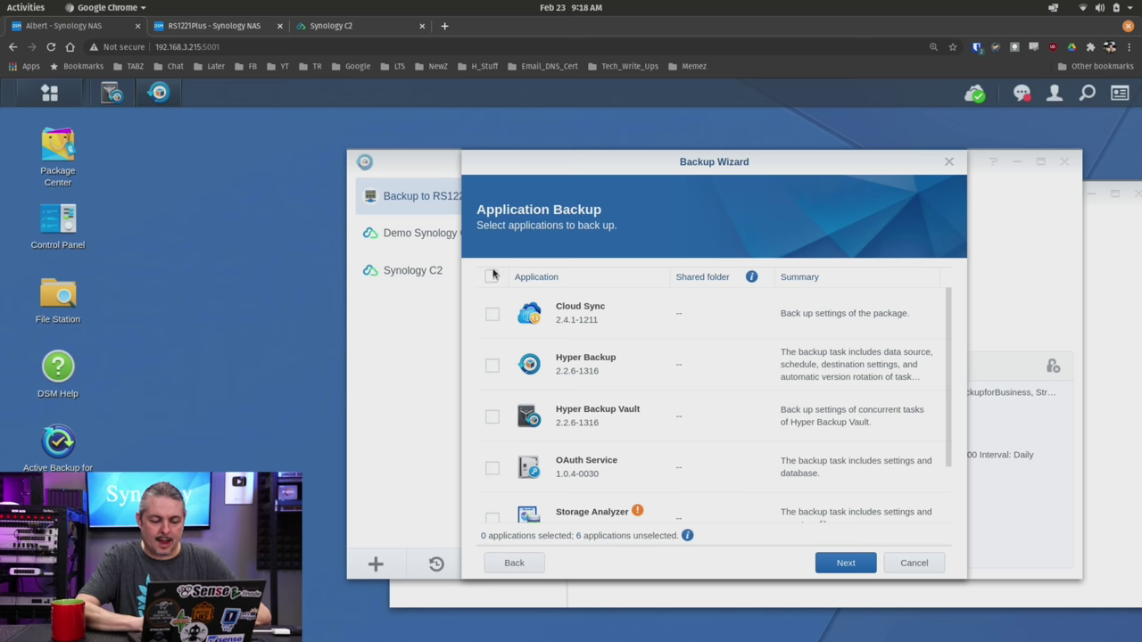
{"action": "scroll", "coordinate": [563, 354], "scroll_direction": "down", "scroll_amount": 2}
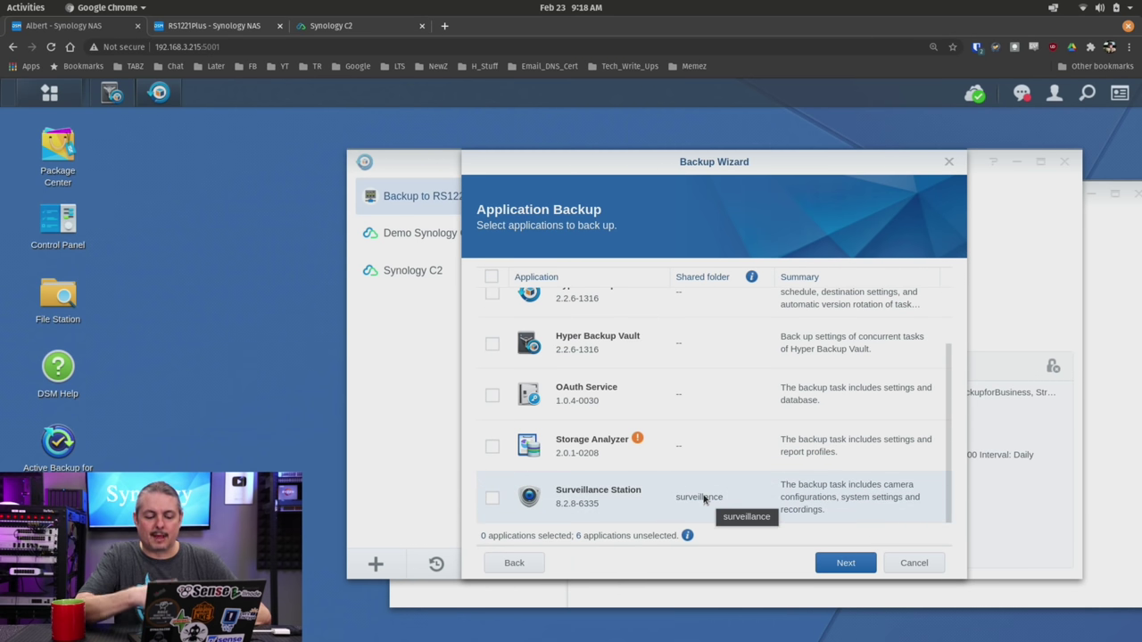
{"action": "scroll", "coordinate": [720, 482], "scroll_direction": "up", "scroll_amount": 2}
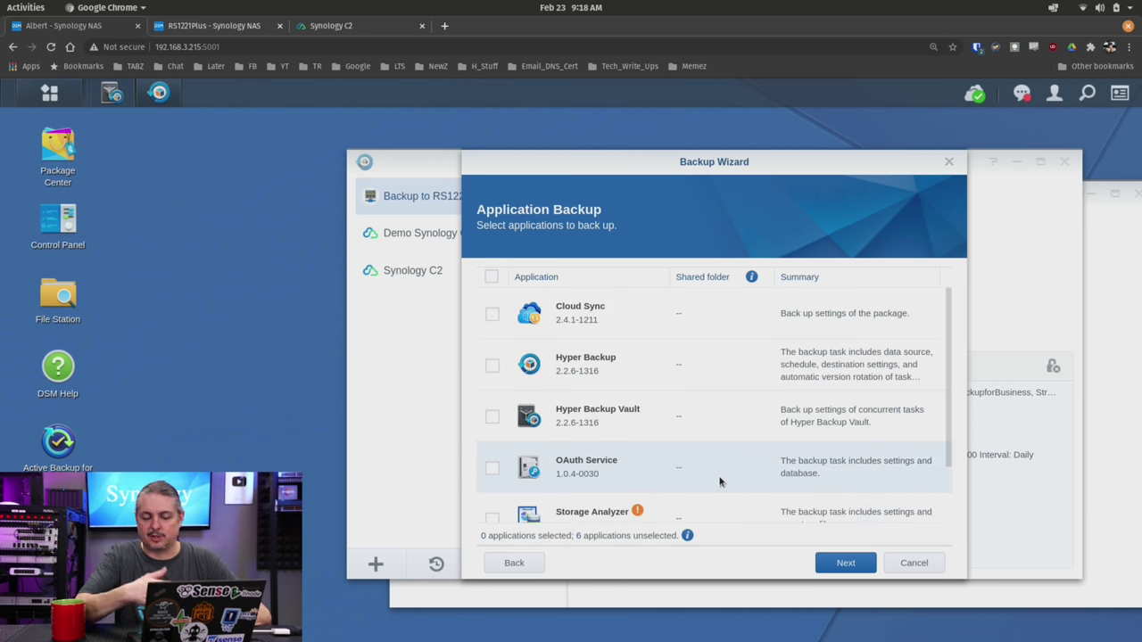
{"action": "left_click", "coordinate": [492, 278]}
{"action": "left_click", "coordinate": [491, 278]}
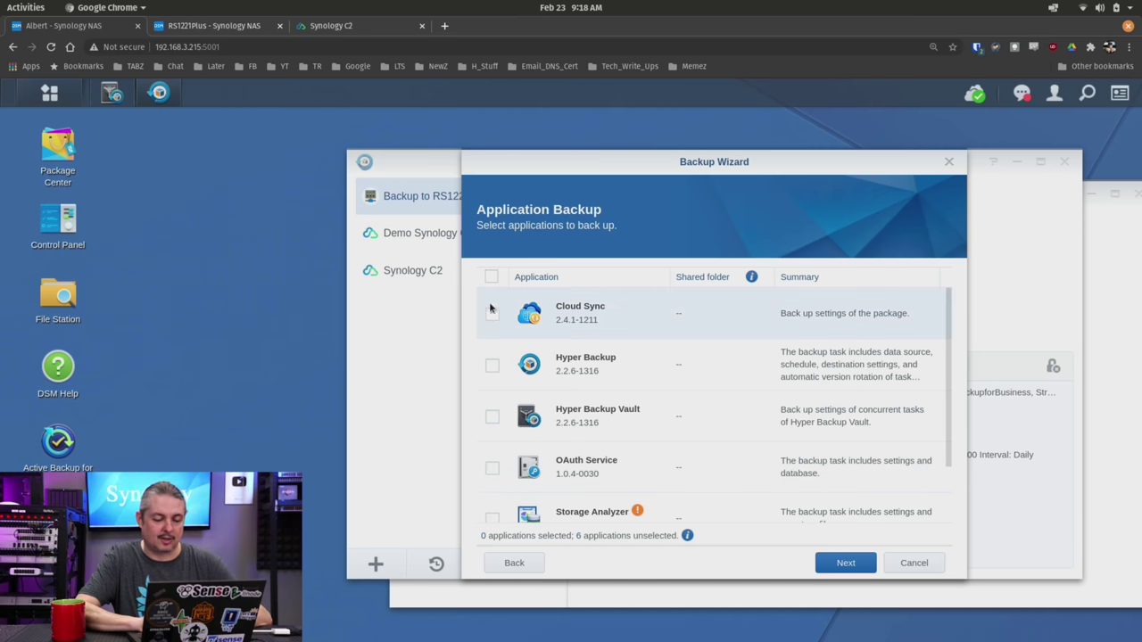
{"action": "left_click", "coordinate": [491, 368]}
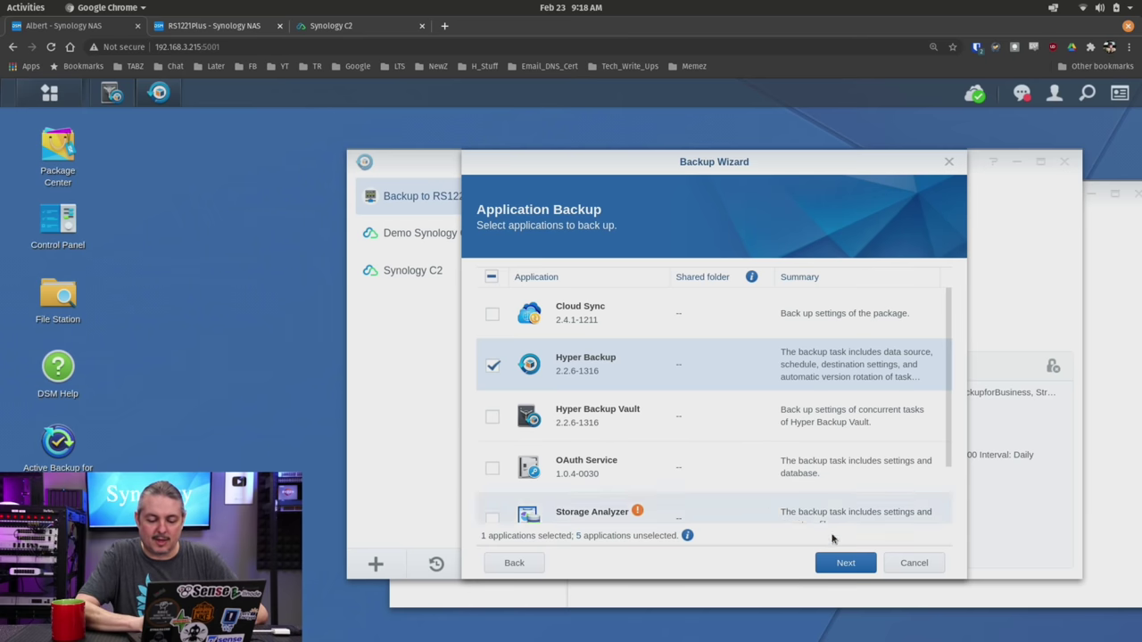
Rename the backup task to YouTubeDemo and enable the file change detail log.
{"action": "left_click", "coordinate": [860, 563]}
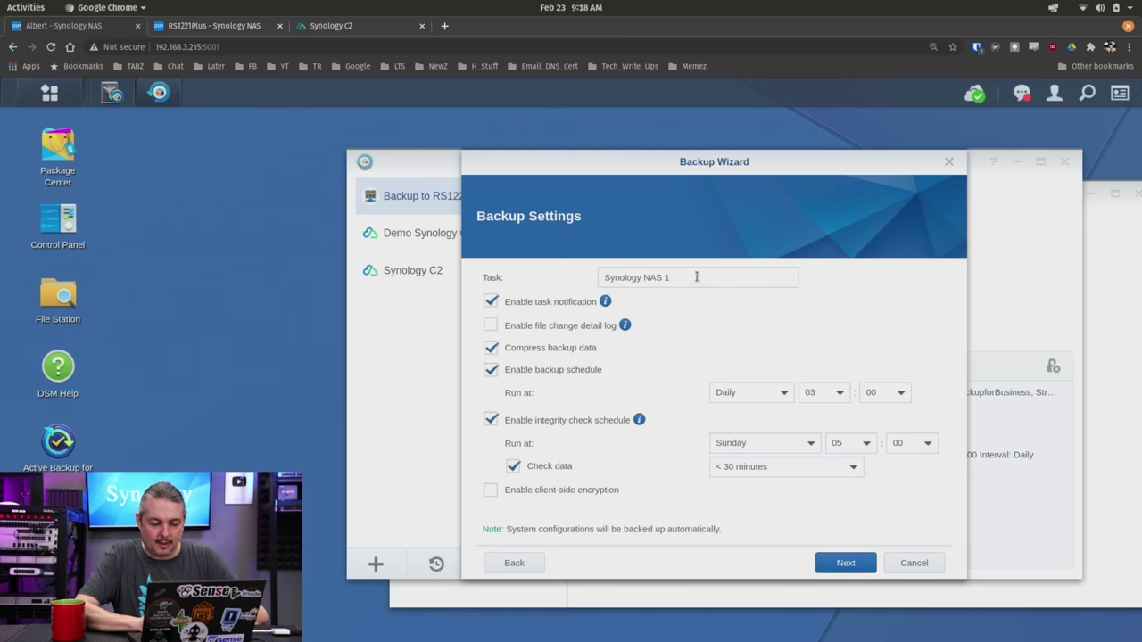
{"action": "left_click", "coordinate": [697, 277]}
{"action": "key", "text": "ctrl+a"}
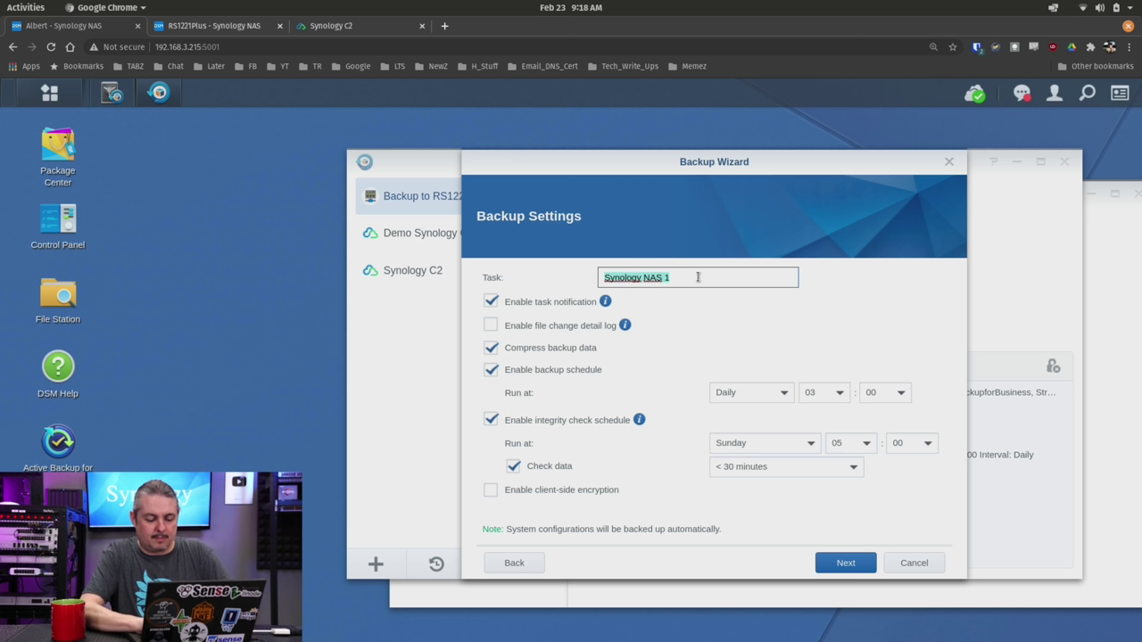
{"action": "type", "text": "YouTu"}
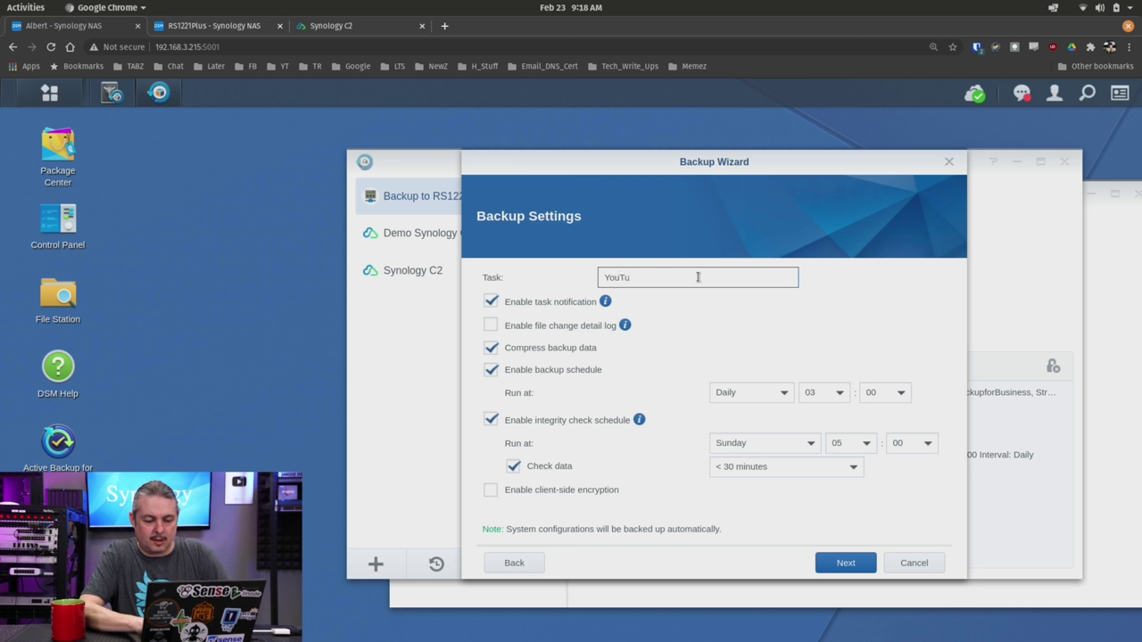
{"action": "type", "text": "beDemo"}
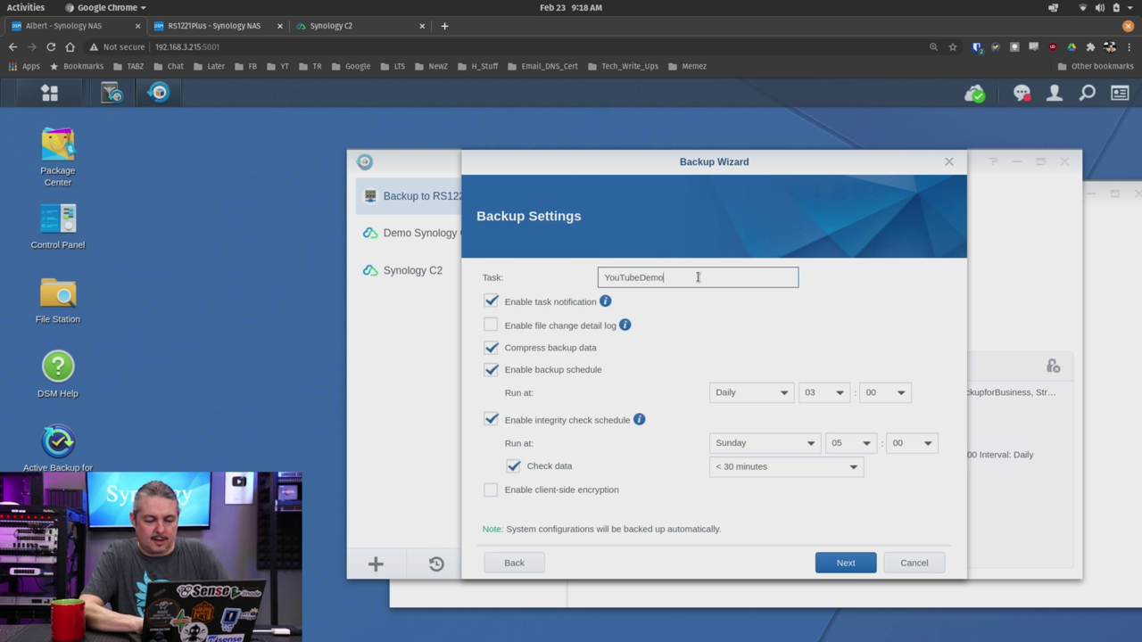
{"action": "left_click", "coordinate": [575, 329]}
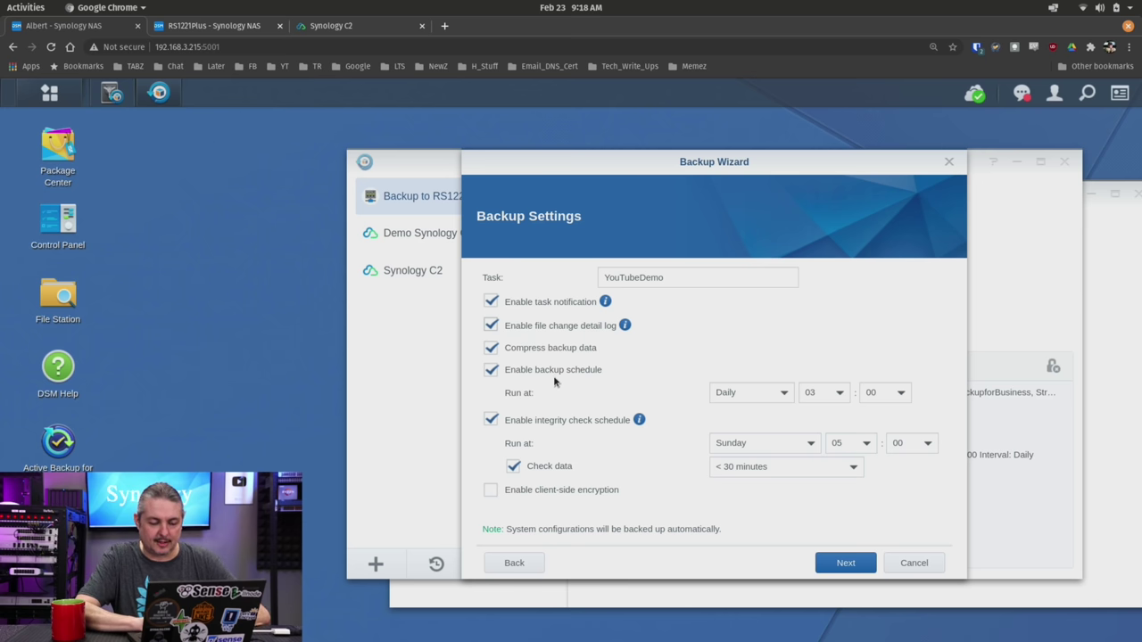
Keep the daily backup schedule and turn on client-side encryption.
{"action": "left_click", "coordinate": [785, 394]}
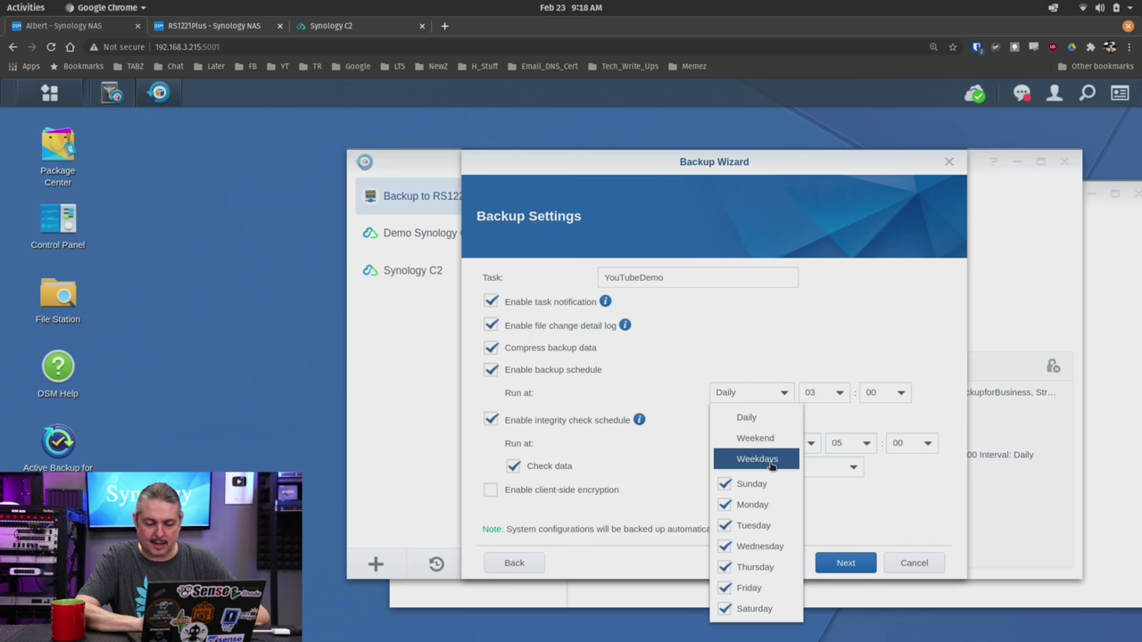
{"action": "left_click", "coordinate": [758, 381]}
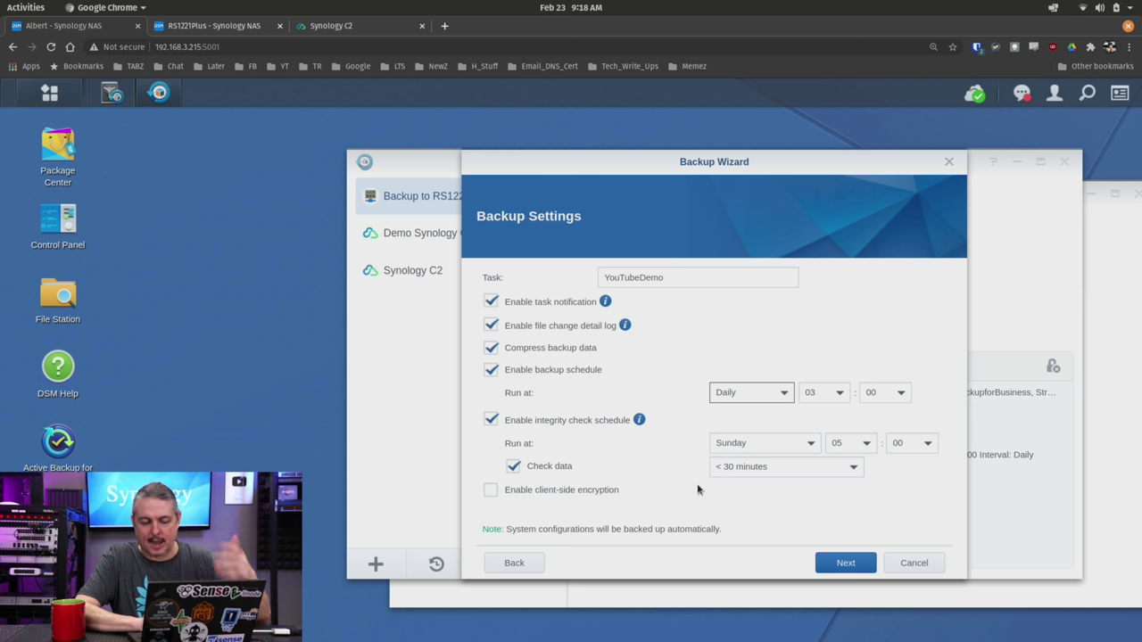
{"action": "left_click", "coordinate": [593, 496]}
{"action": "left_click", "coordinate": [753, 510]}
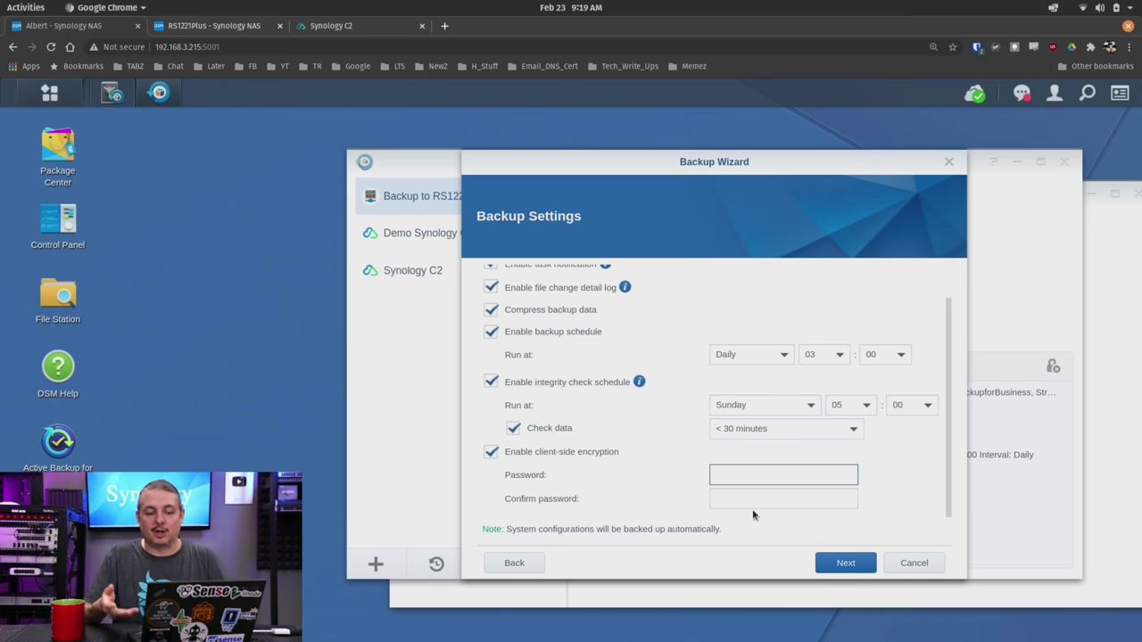
Re-enable client-side encryption, fill in and confirm the encryption password, then continue.
{"action": "left_click", "coordinate": [544, 454]}
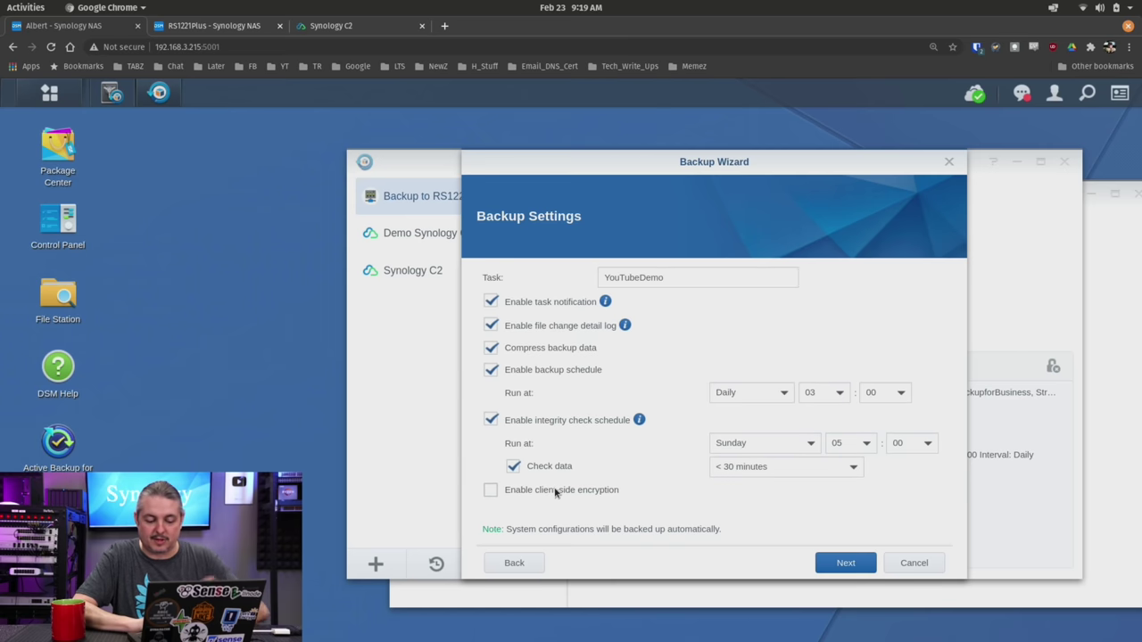
{"action": "left_click", "coordinate": [555, 490]}
{"action": "left_click", "coordinate": [764, 478]}
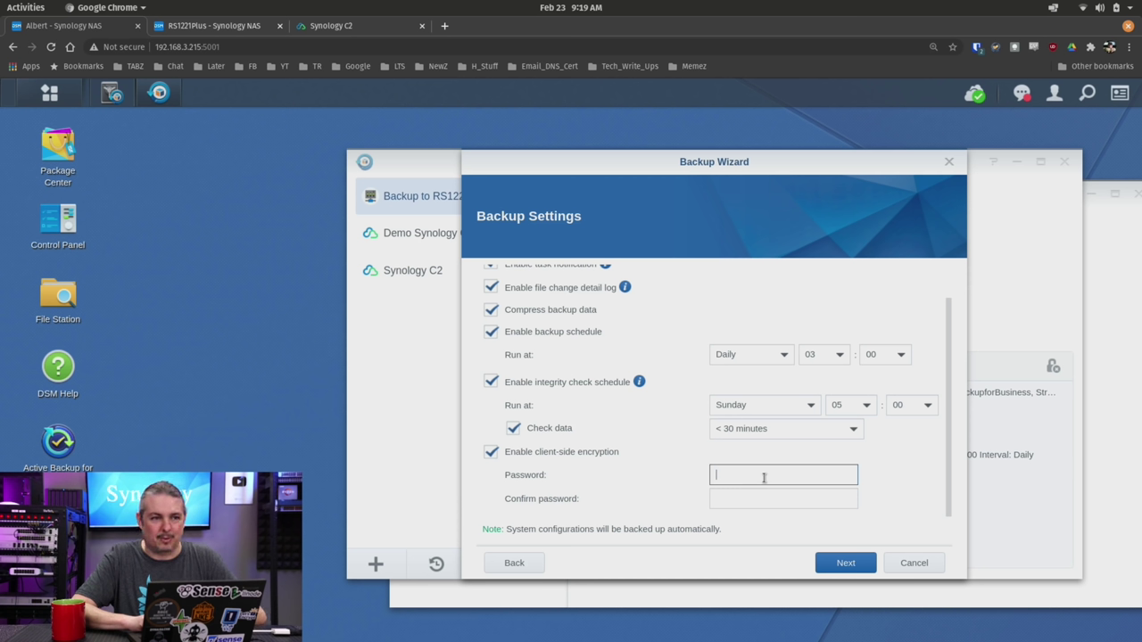
{"action": "left_click", "coordinate": [601, 455]}
{"action": "left_click", "coordinate": [538, 489]}
{"action": "scroll", "coordinate": [741, 491], "scroll_direction": "down", "scroll_amount": 1}
{"action": "left_click", "coordinate": [767, 472]}
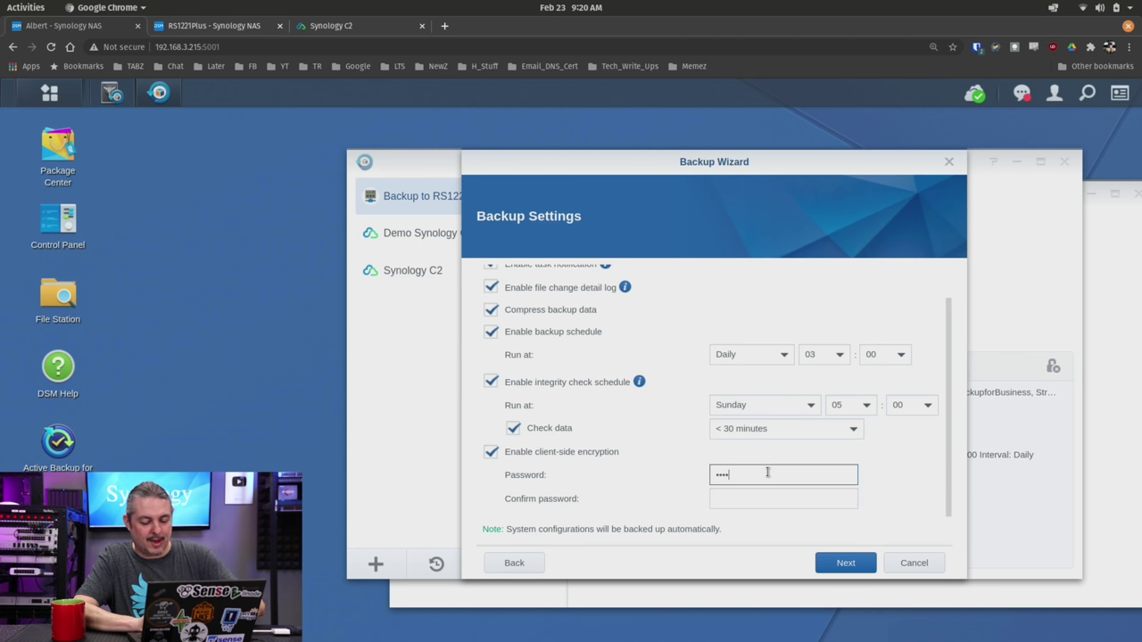
{"action": "key", "text": "Tab"}
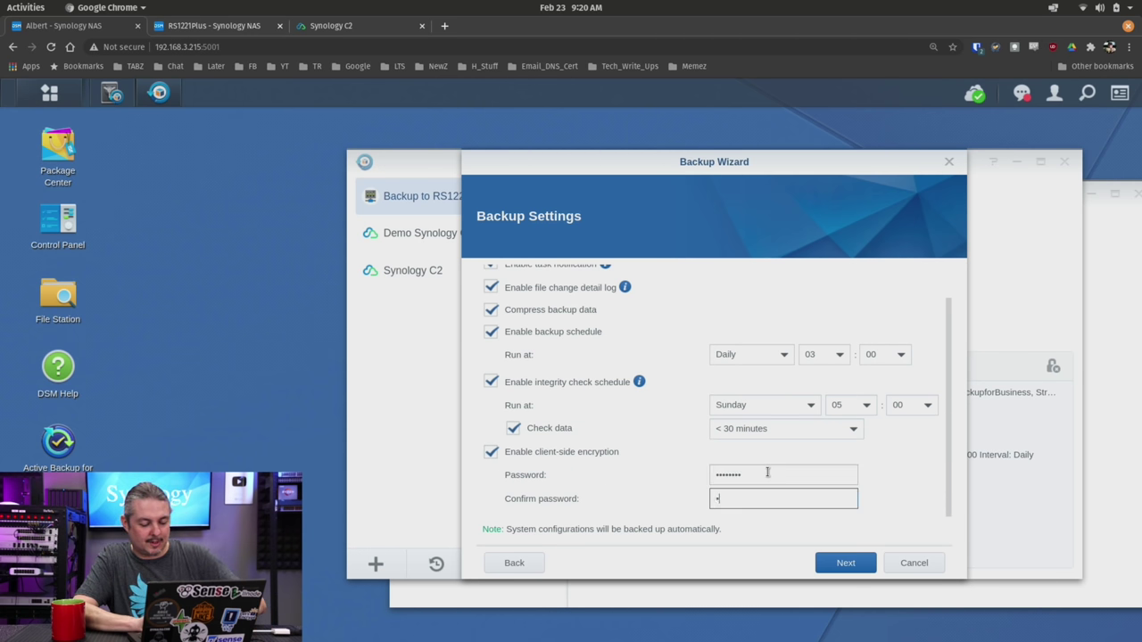
{"action": "left_click", "coordinate": [849, 562]}
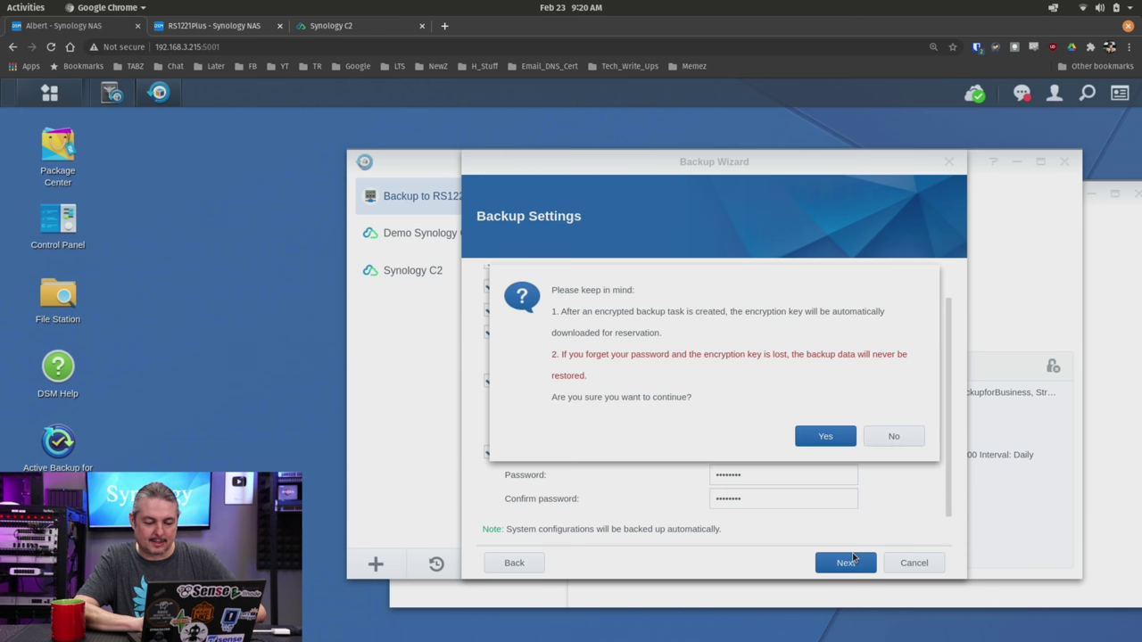
Accept the encryption warning, enable Smart Recycle backup rotation, and apply the task.
{"action": "left_click", "coordinate": [825, 436]}
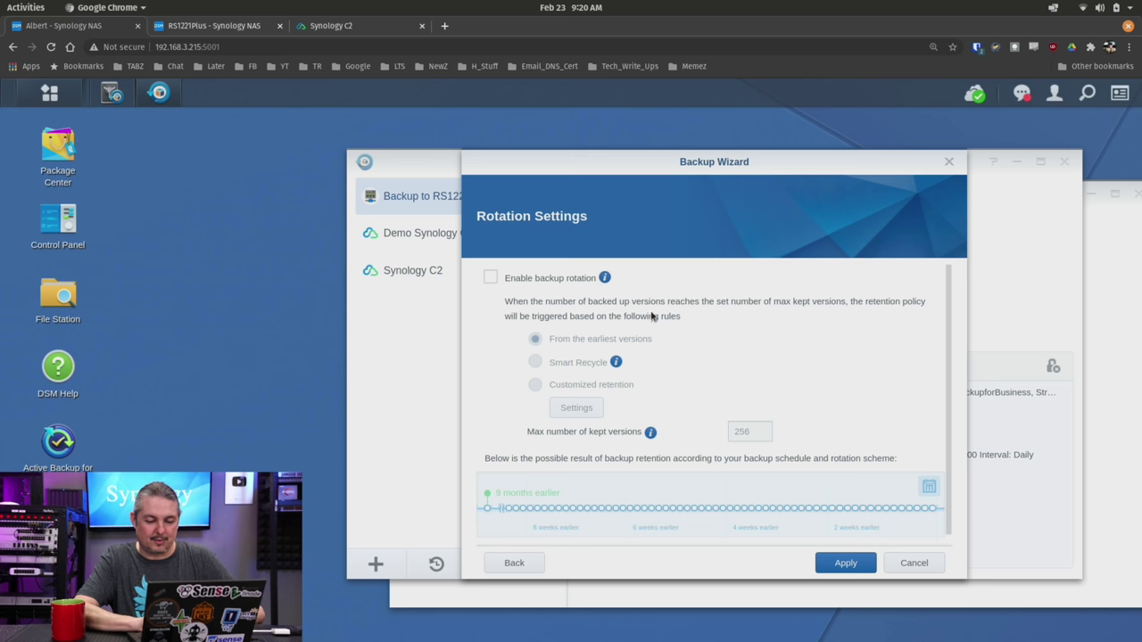
{"action": "left_click", "coordinate": [542, 282]}
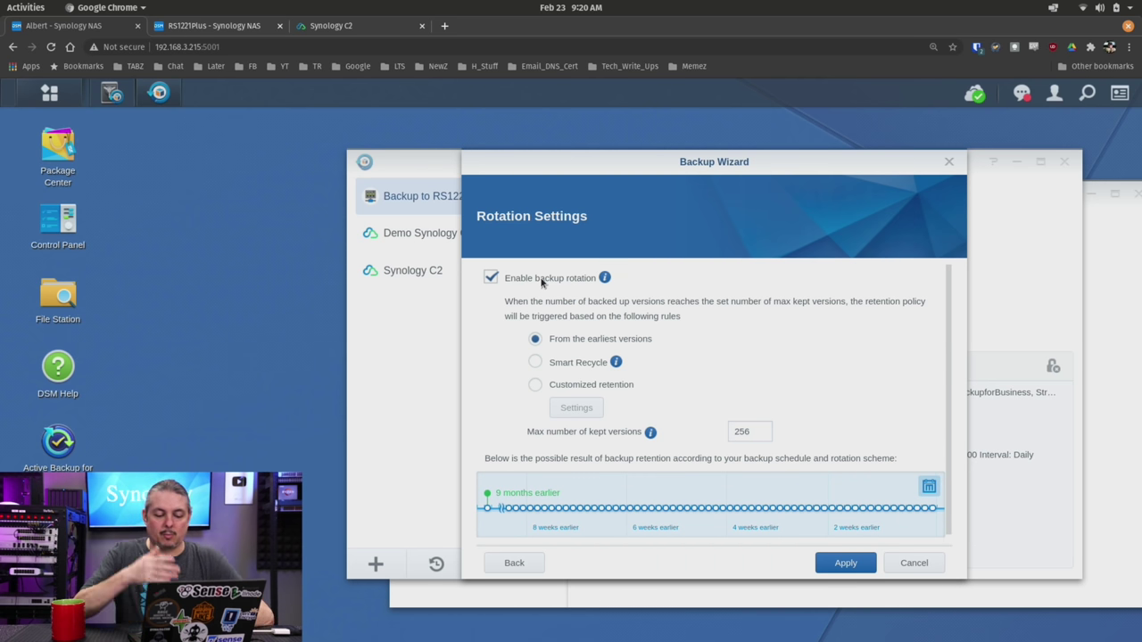
{"action": "left_click", "coordinate": [539, 363]}
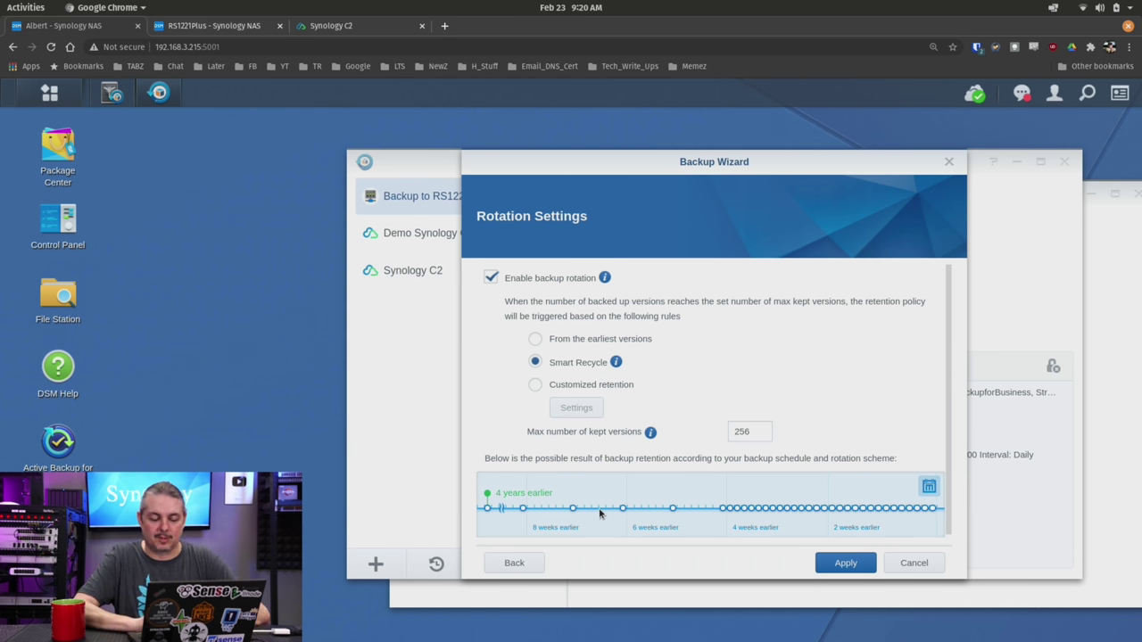
{"action": "left_click", "coordinate": [852, 569]}
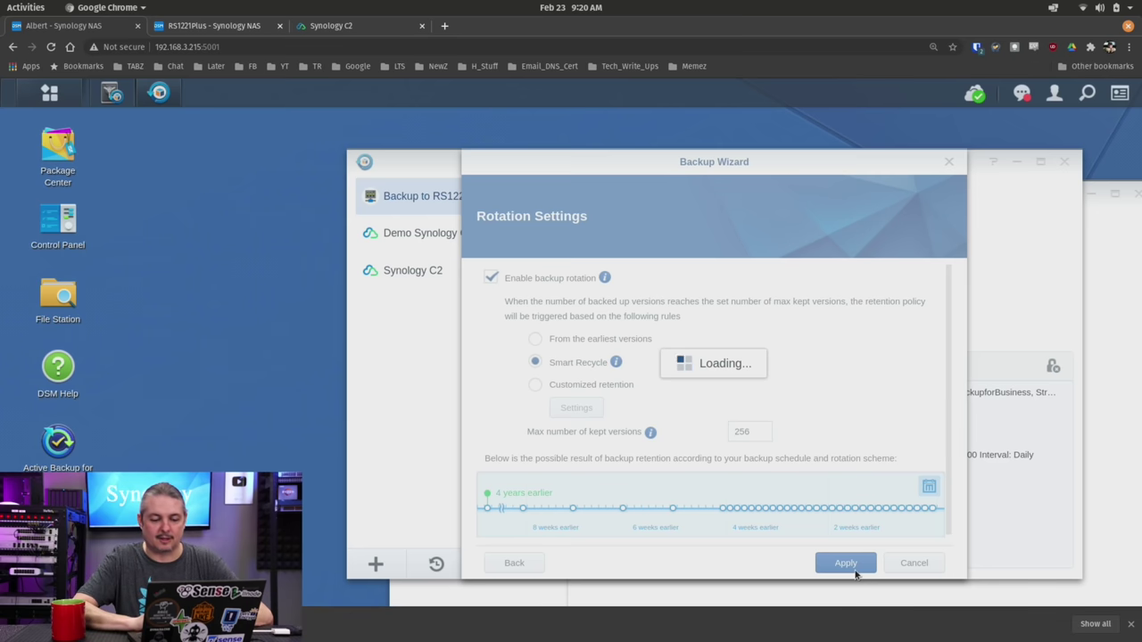
Start the YouTubeDemo task's first backup, check Backup to RS1221's successful status, then open Restore.
{"action": "left_click", "coordinate": [726, 390]}
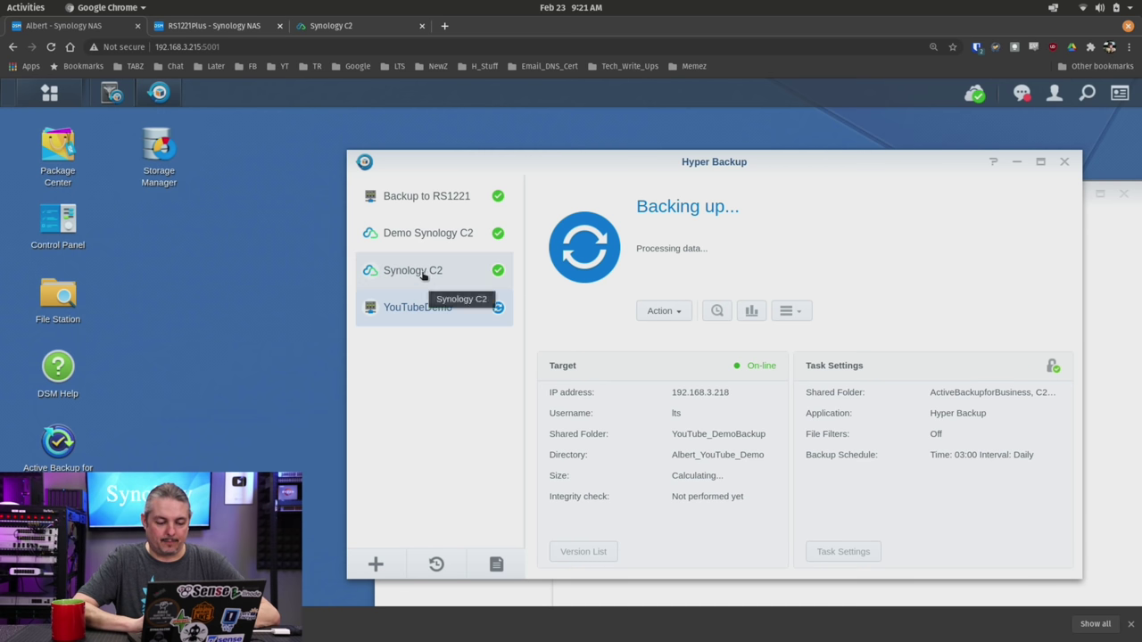
{"action": "left_click", "coordinate": [449, 197]}
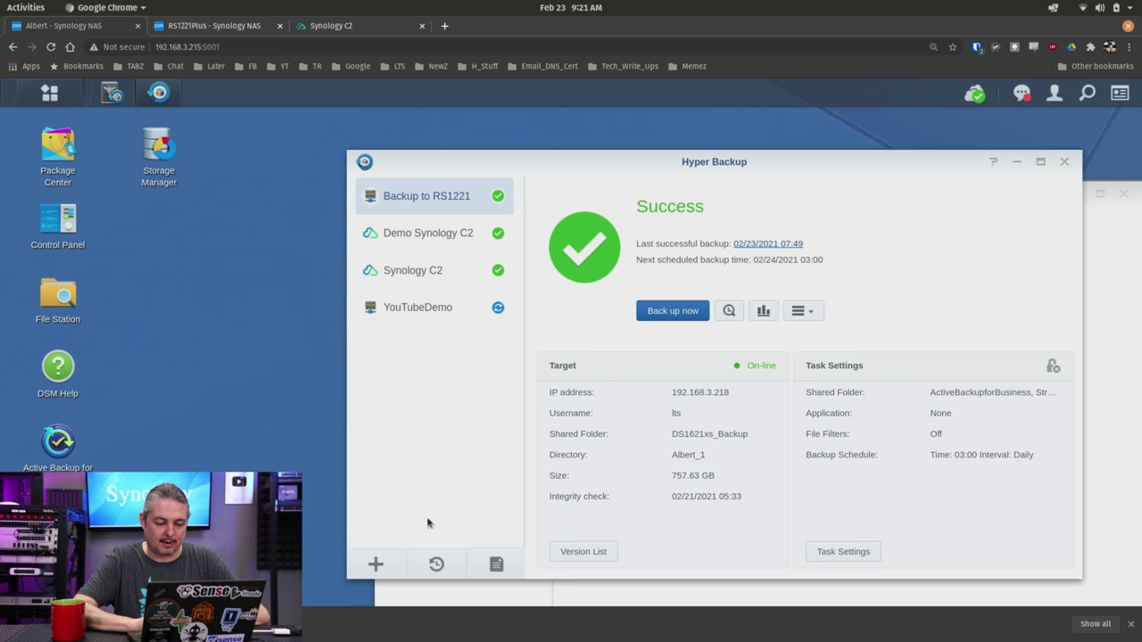
{"action": "left_click", "coordinate": [437, 562]}
Begin a data restore from Backup to RS1221, leaving system configuration unrestored.
{"action": "left_click", "coordinate": [450, 514]}
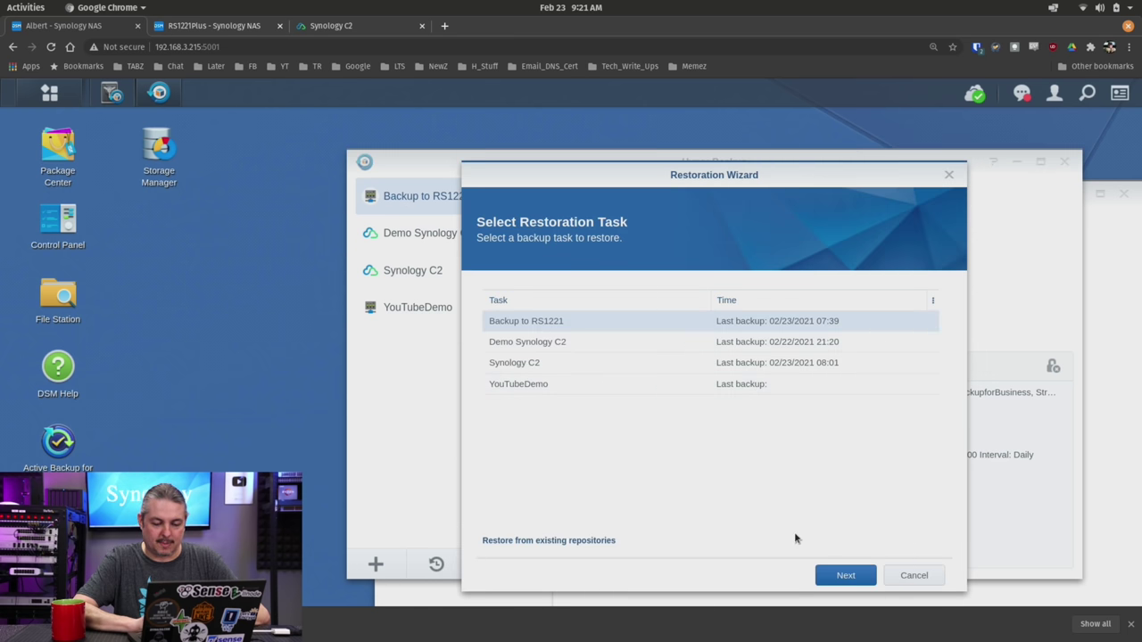
{"action": "left_click", "coordinate": [846, 574]}
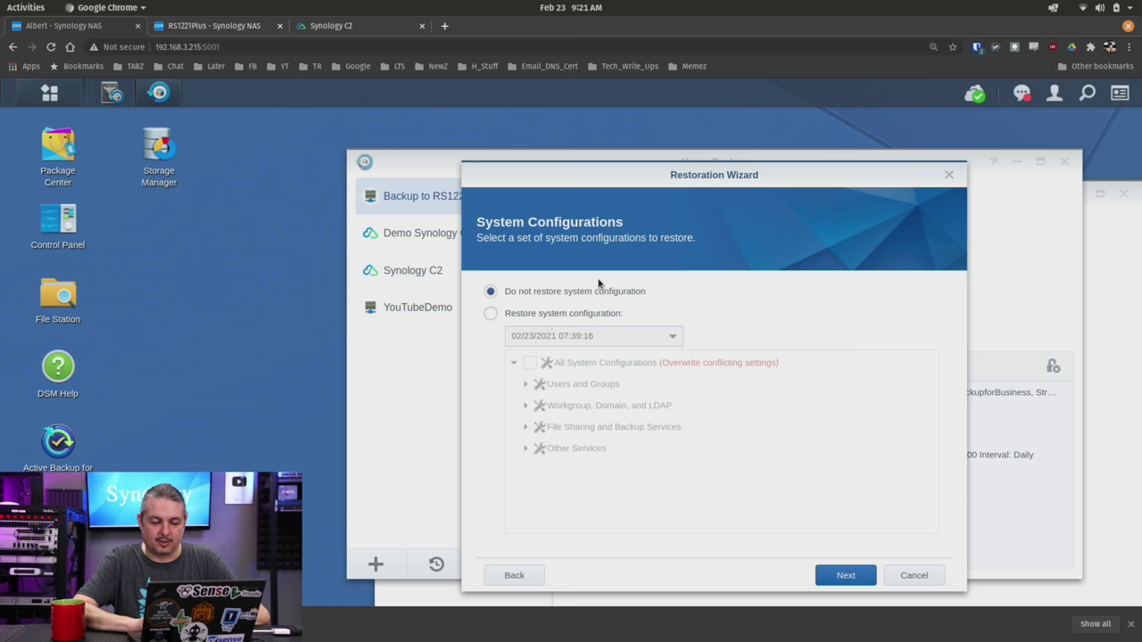
{"action": "left_click", "coordinate": [489, 314]}
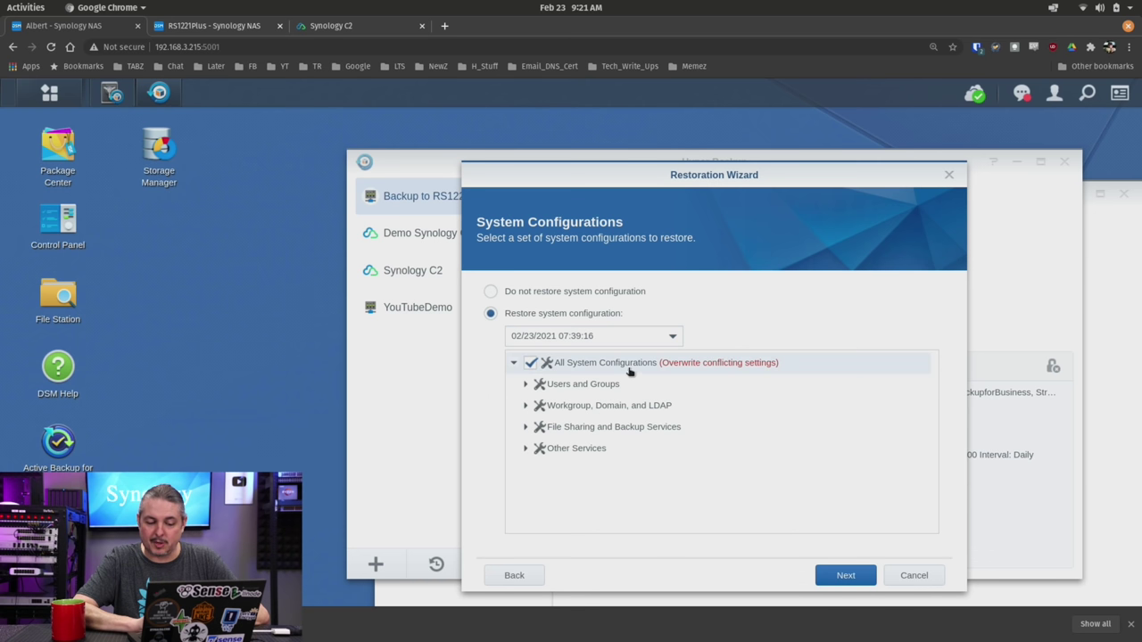
{"action": "left_click", "coordinate": [559, 339]}
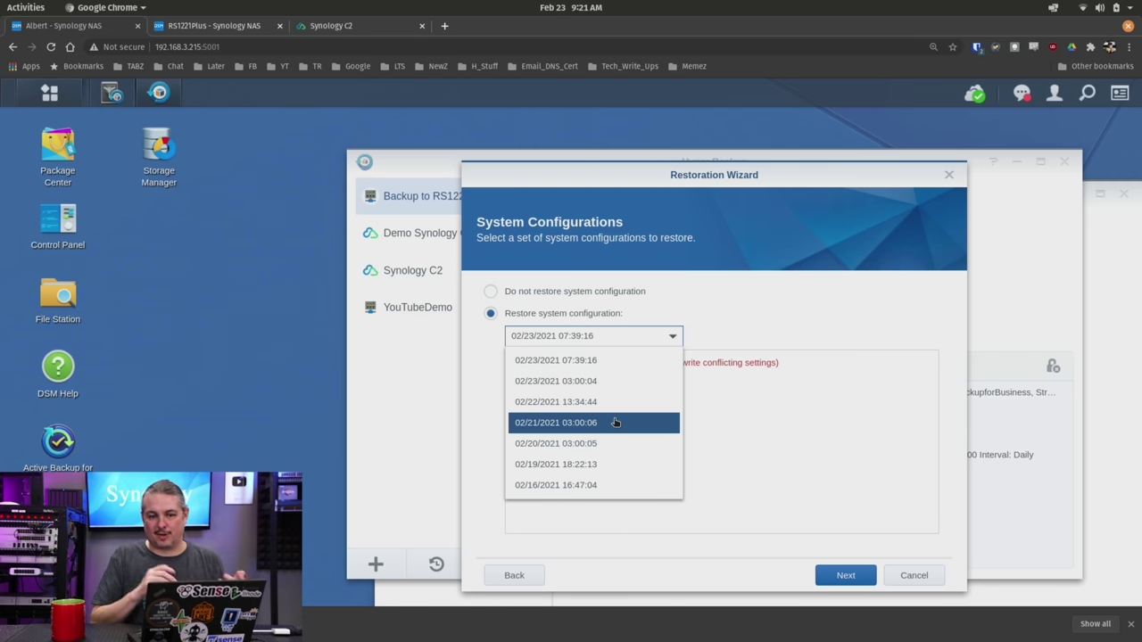
{"action": "left_click", "coordinate": [544, 305]}
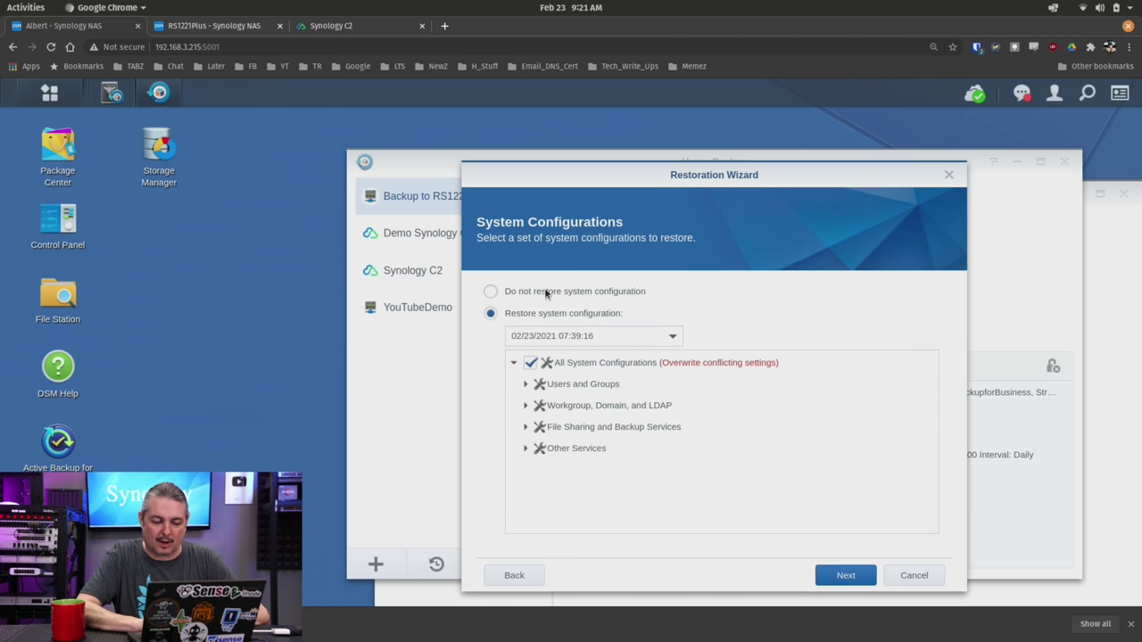
{"action": "left_click", "coordinate": [546, 292]}
{"action": "left_click", "coordinate": [841, 573]}
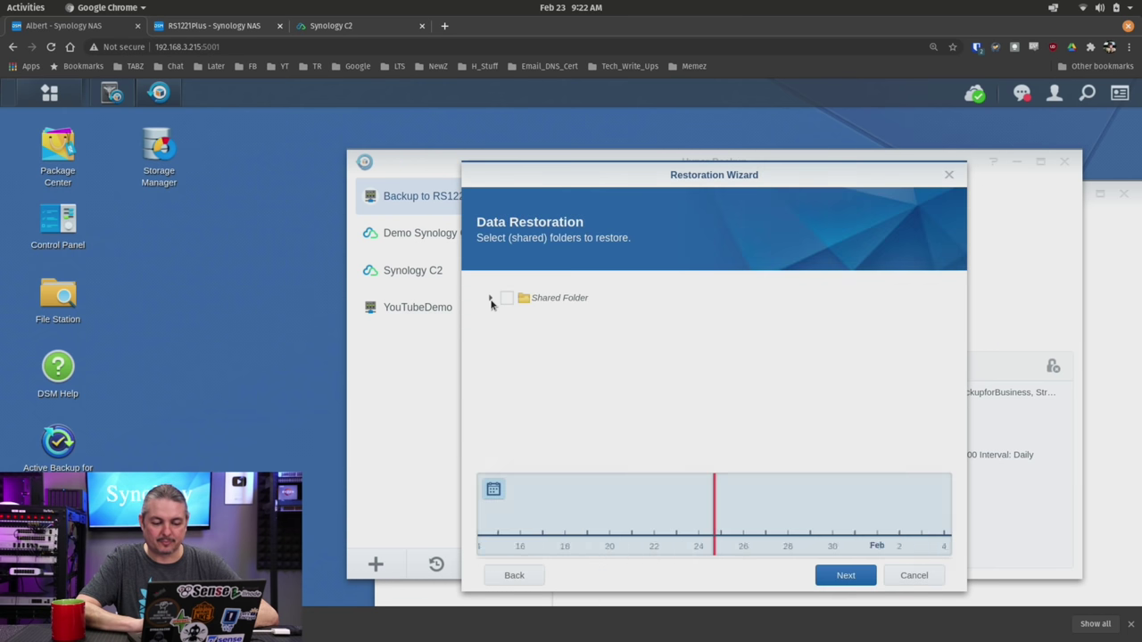
Tick the XCP_NG_LAB and docker shared folders, untick ActiveBackupforBusiness, and continue to the summary.
{"action": "left_click", "coordinate": [490, 299]}
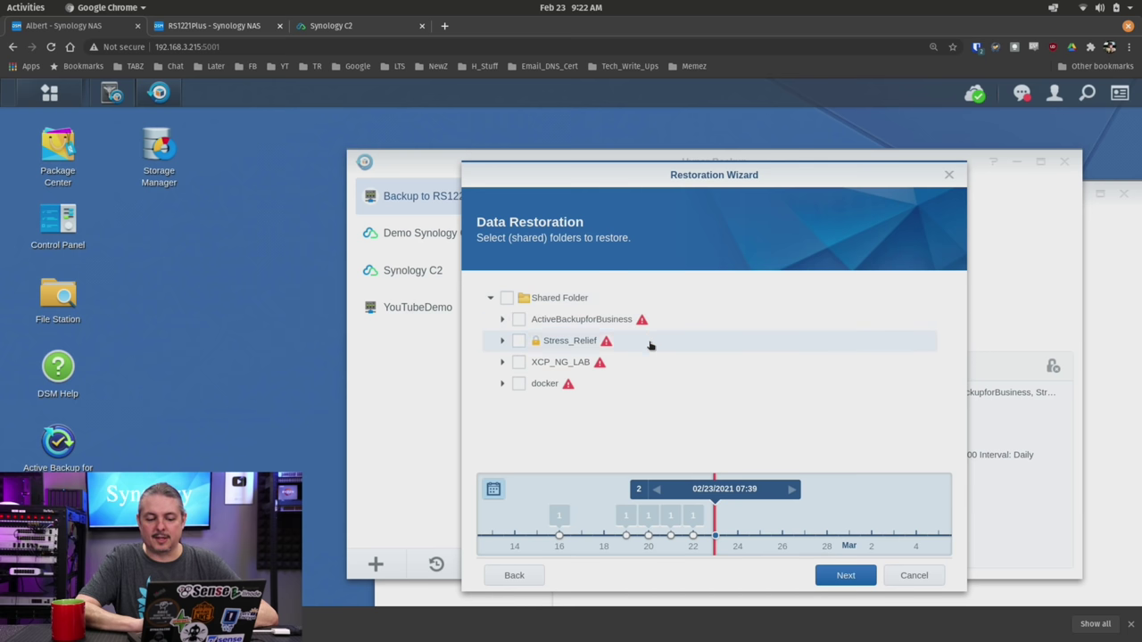
{"action": "mouse_move", "coordinate": [641, 322]}
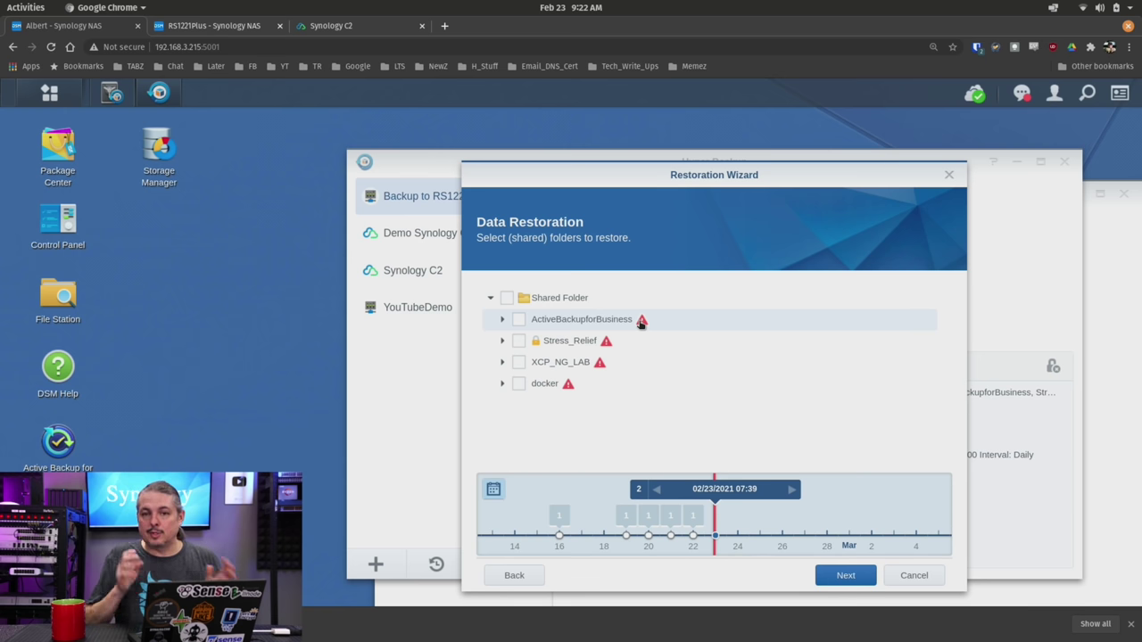
{"action": "left_click", "coordinate": [502, 320]}
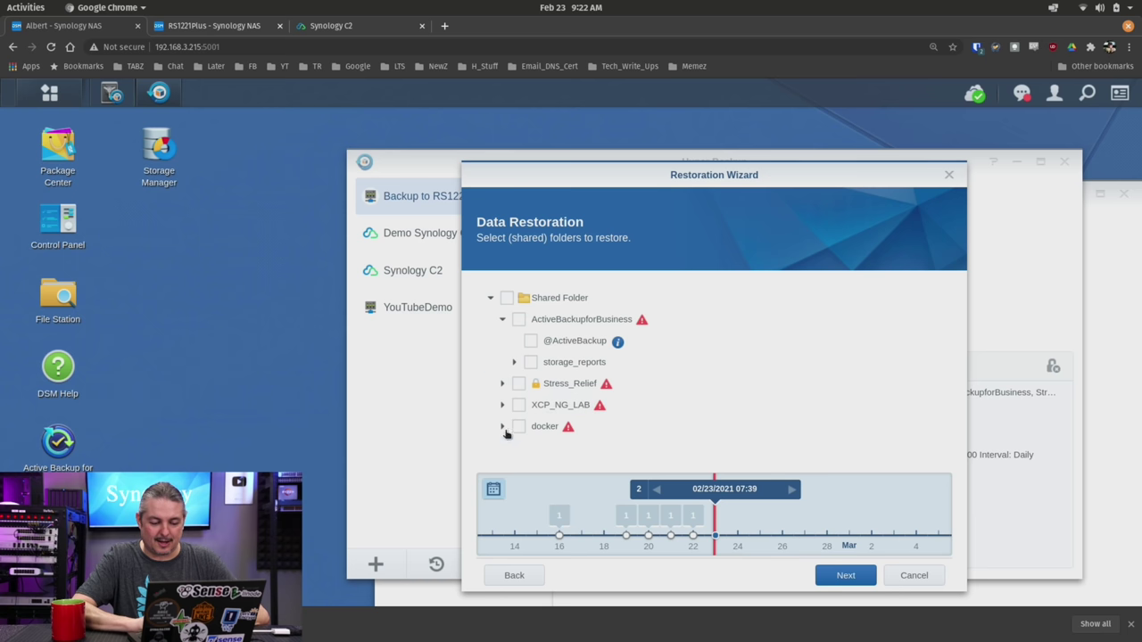
{"action": "left_click", "coordinate": [502, 426]}
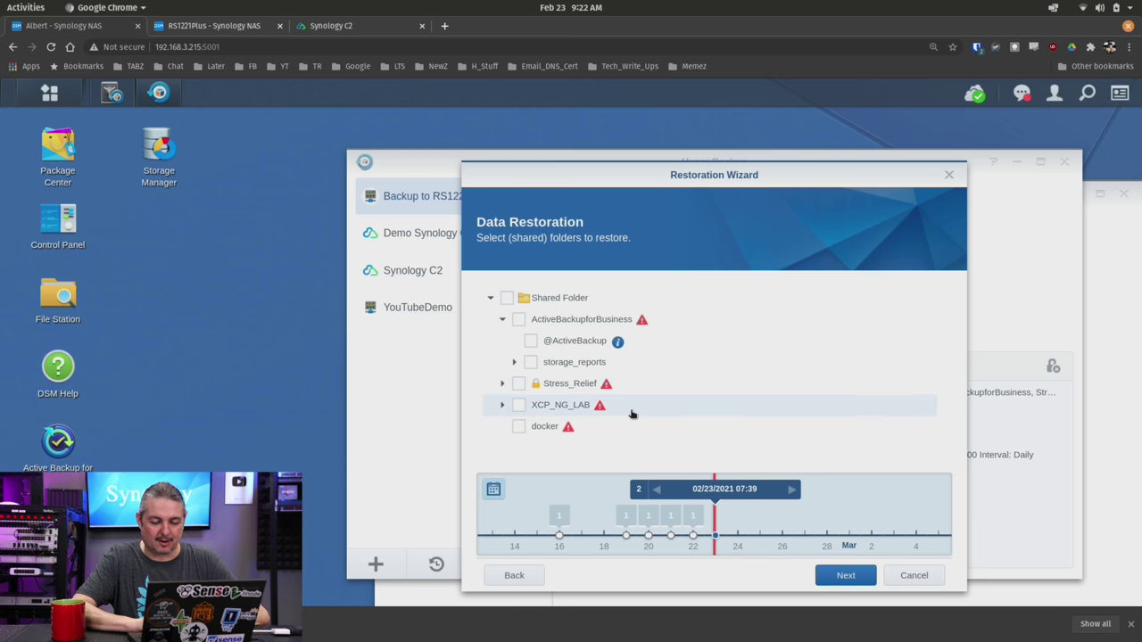
{"action": "left_click", "coordinate": [519, 427]}
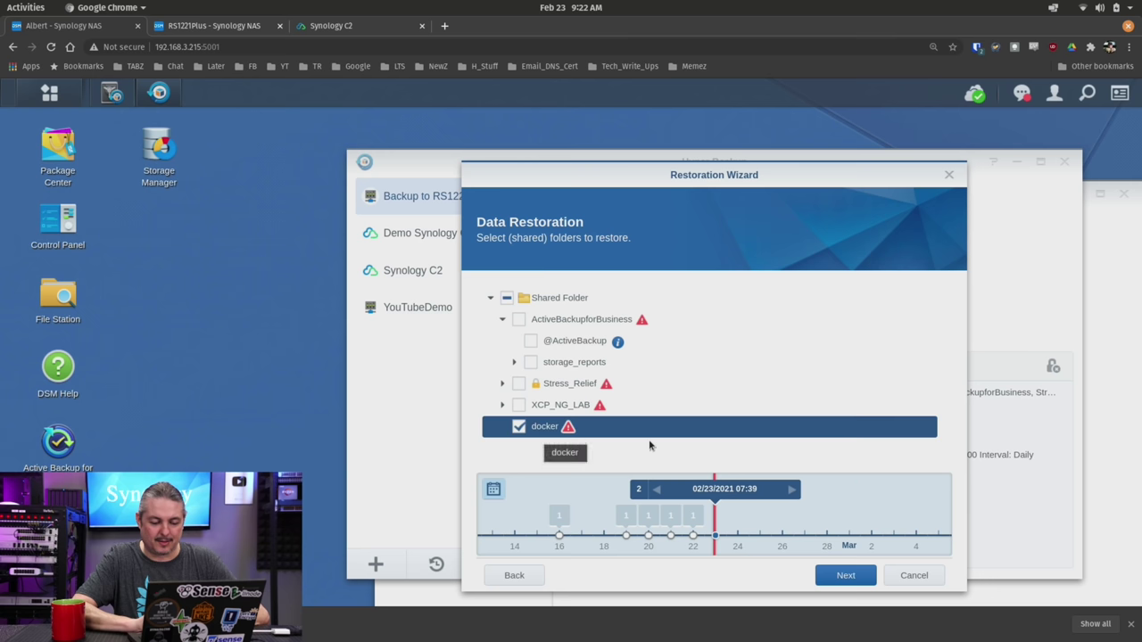
{"action": "left_click", "coordinate": [519, 320]}
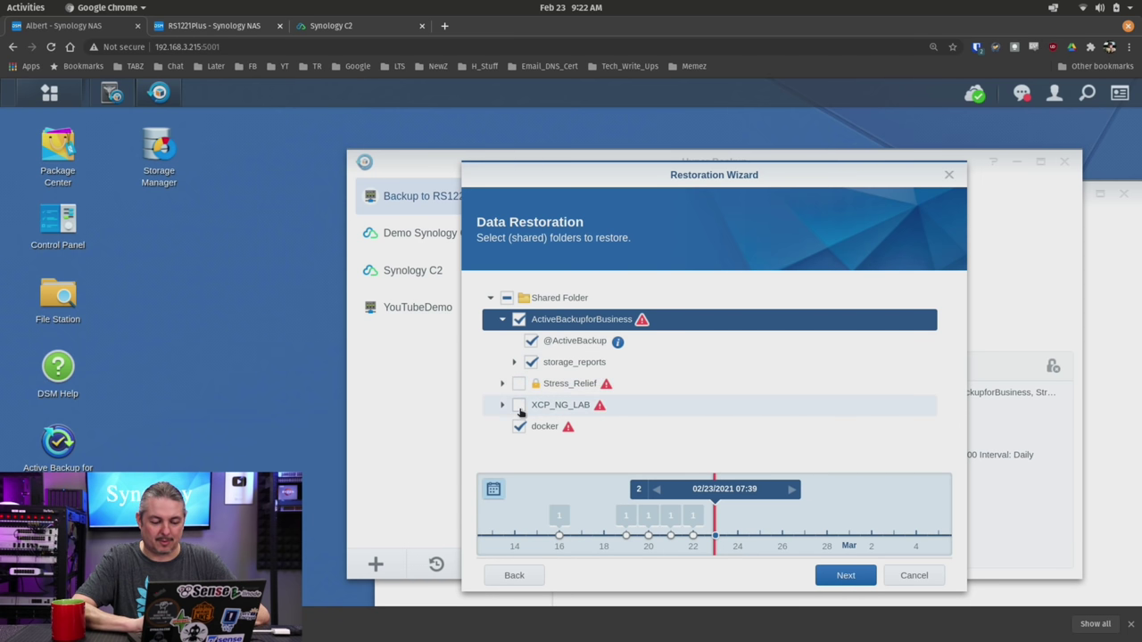
{"action": "left_click", "coordinate": [519, 406]}
{"action": "left_click", "coordinate": [520, 319]}
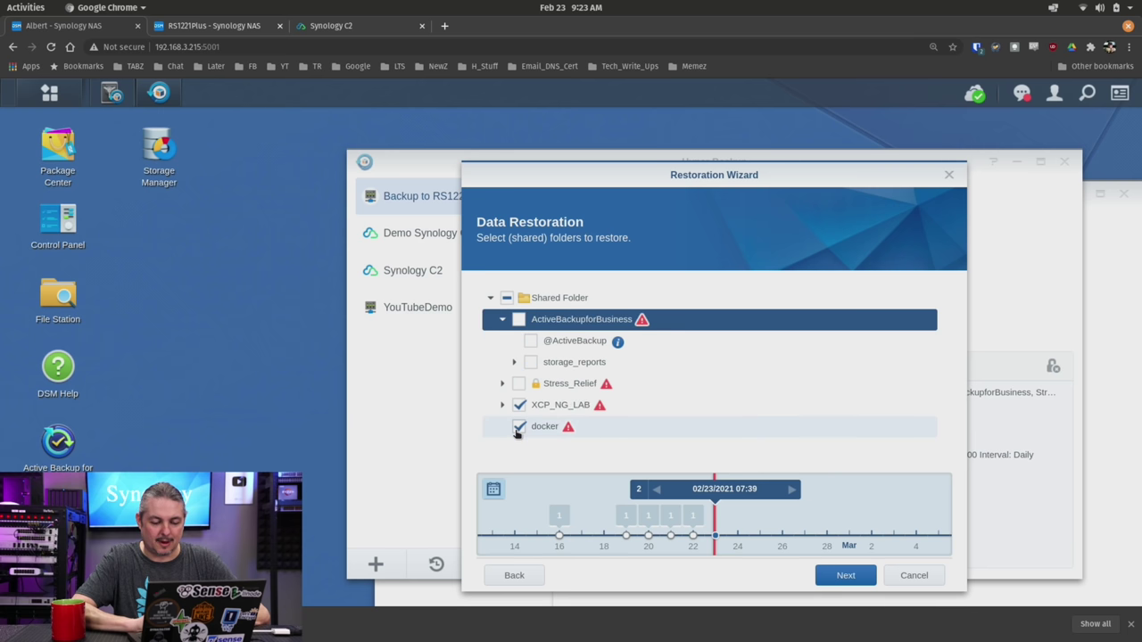
{"action": "left_click", "coordinate": [847, 578]}
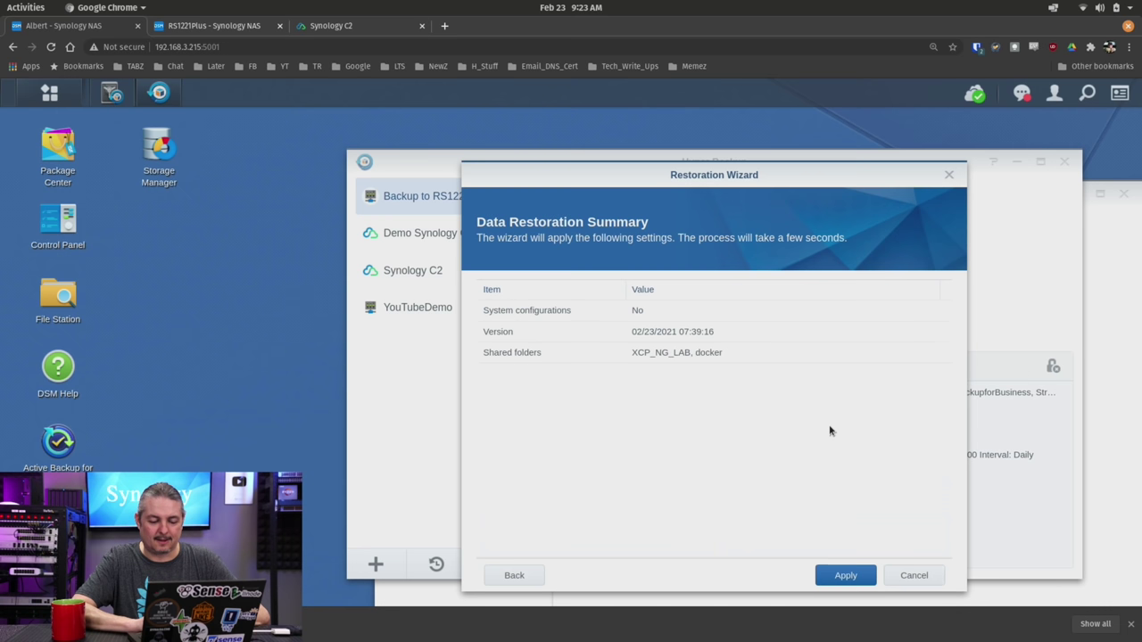
Attempt the restore, dismiss the 'System is currently backing up' alert, check notifications, and go back.
{"action": "left_click", "coordinate": [844, 577]}
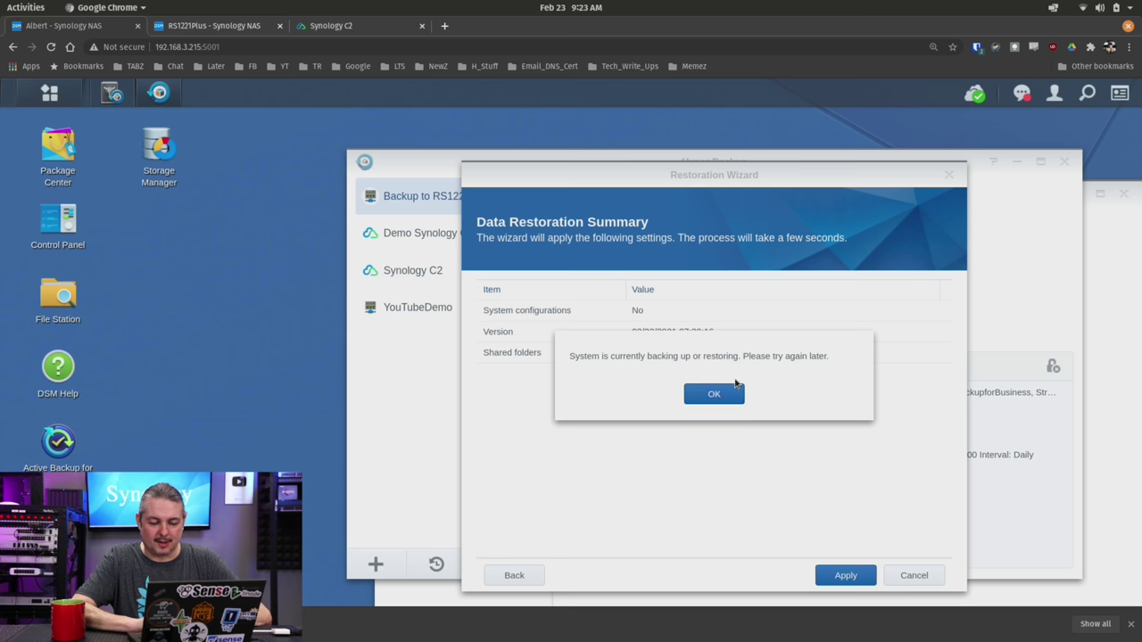
{"action": "left_click", "coordinate": [714, 394]}
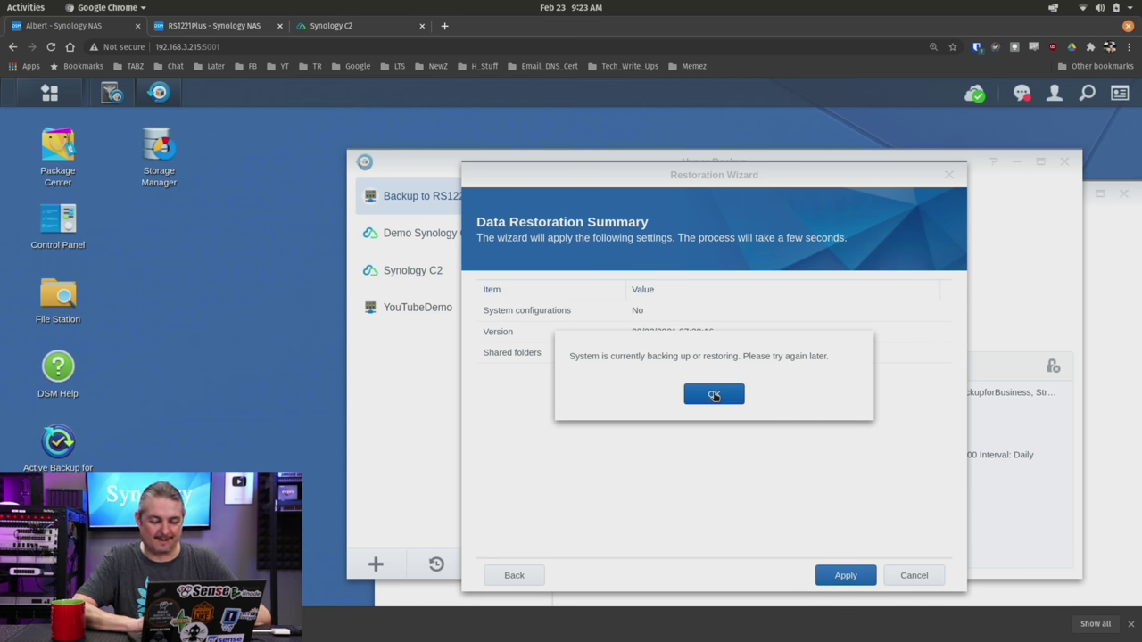
{"action": "left_click", "coordinate": [714, 395]}
{"action": "left_click", "coordinate": [1022, 92]}
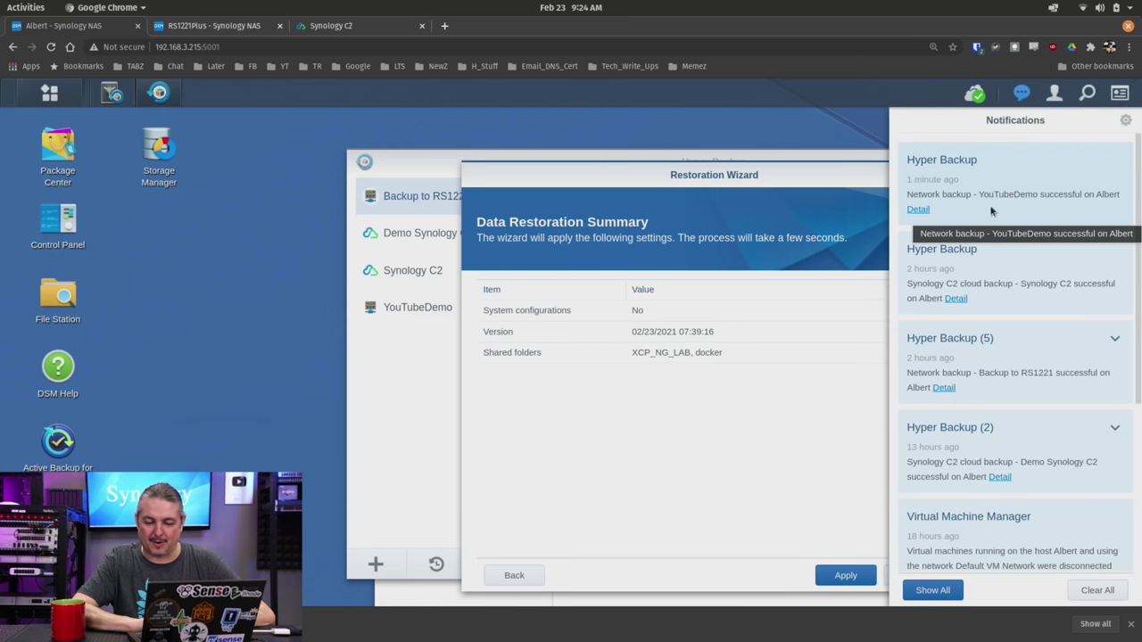
{"action": "left_click", "coordinate": [595, 497]}
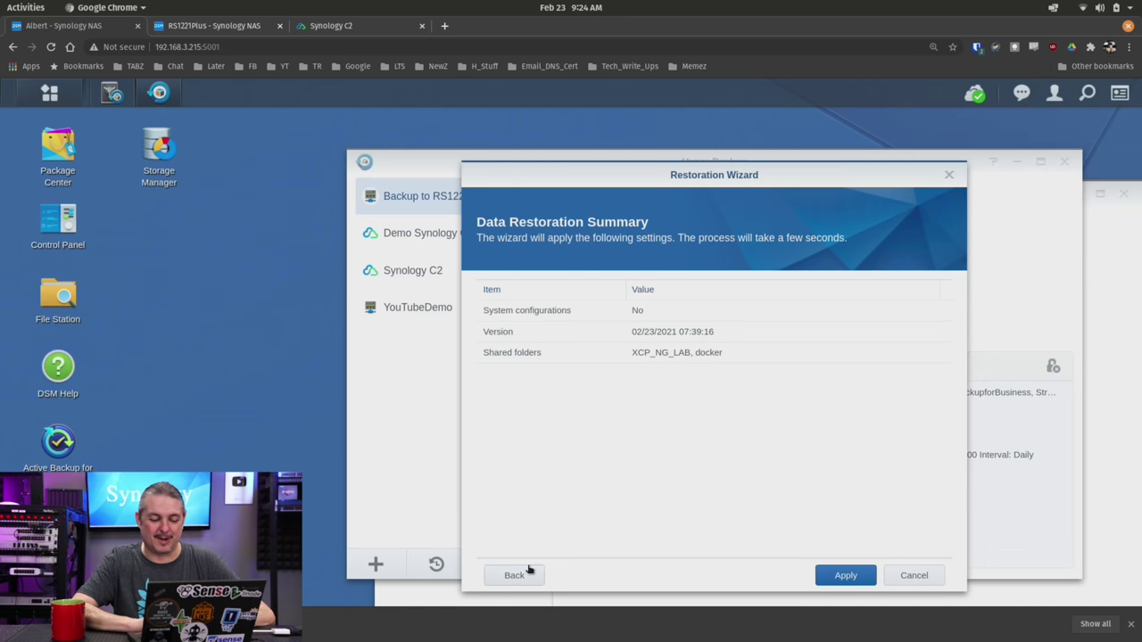
{"action": "left_click", "coordinate": [518, 577]}
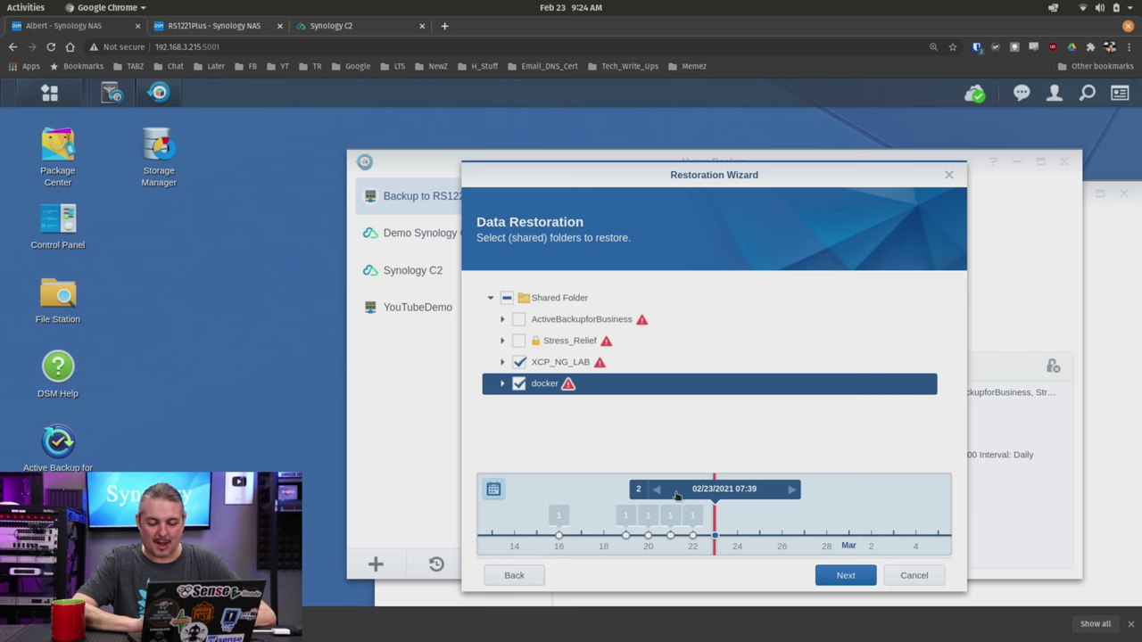
Browse the version timeline to 02/22/2021 13:34 and mark only the docker folder.
{"action": "left_click", "coordinate": [657, 494]}
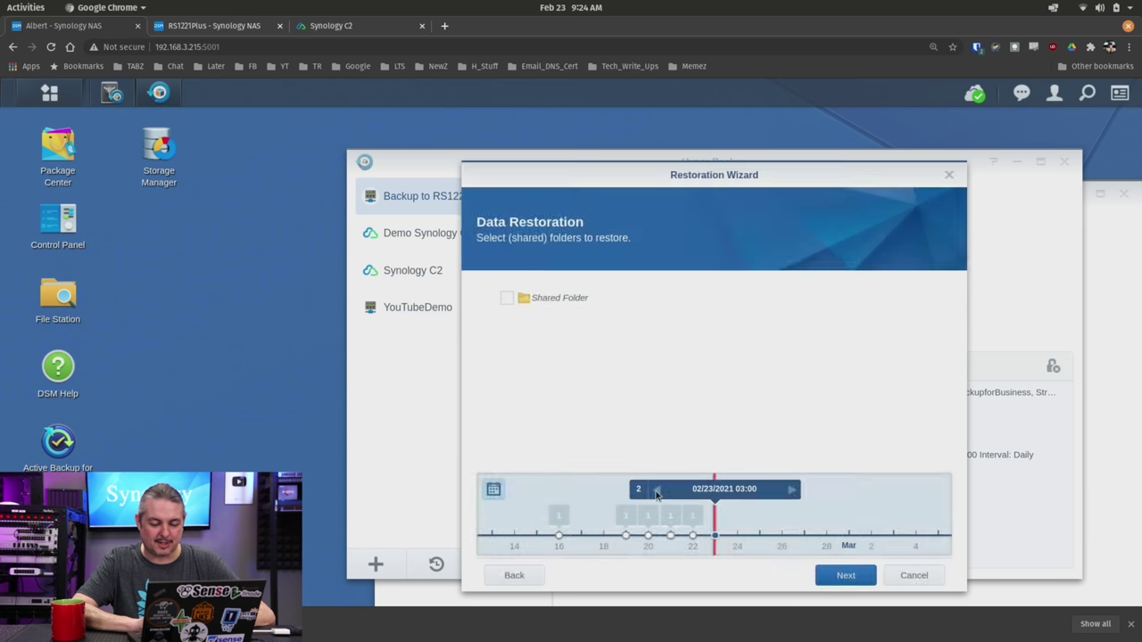
{"action": "left_click", "coordinate": [652, 490]}
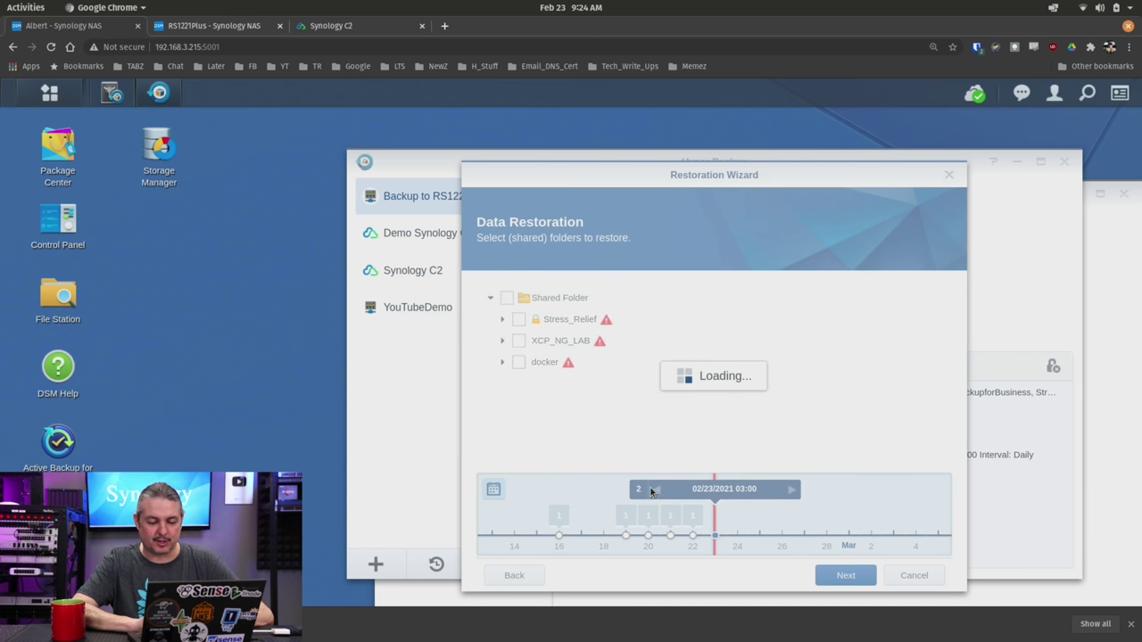
{"action": "left_click", "coordinate": [655, 491]}
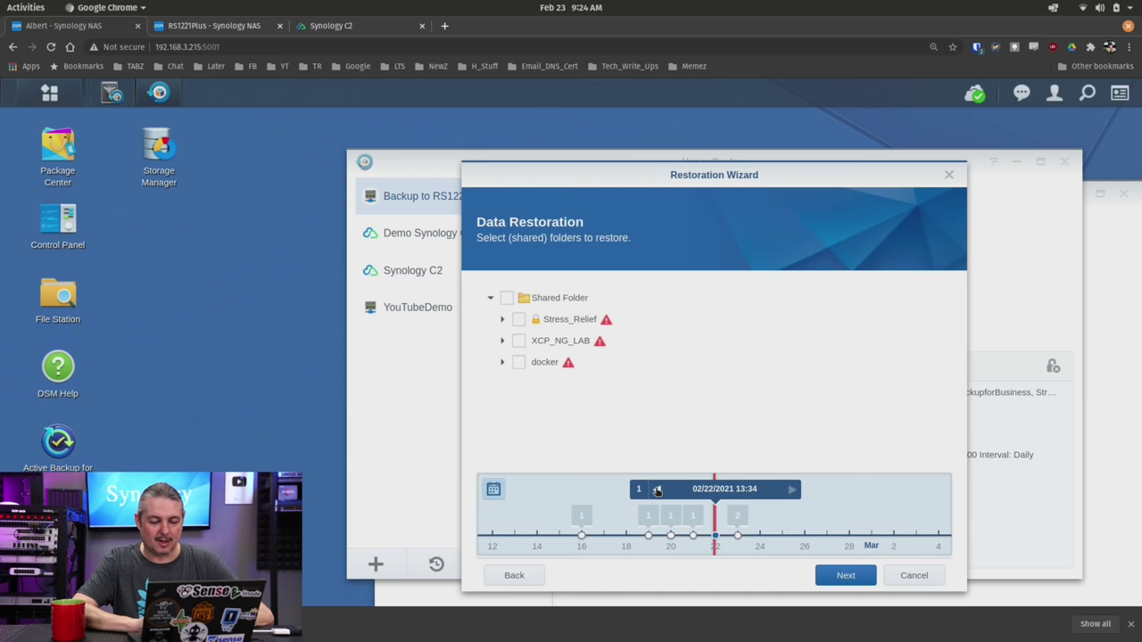
{"action": "left_click", "coordinate": [669, 515]}
{"action": "left_click", "coordinate": [636, 515]}
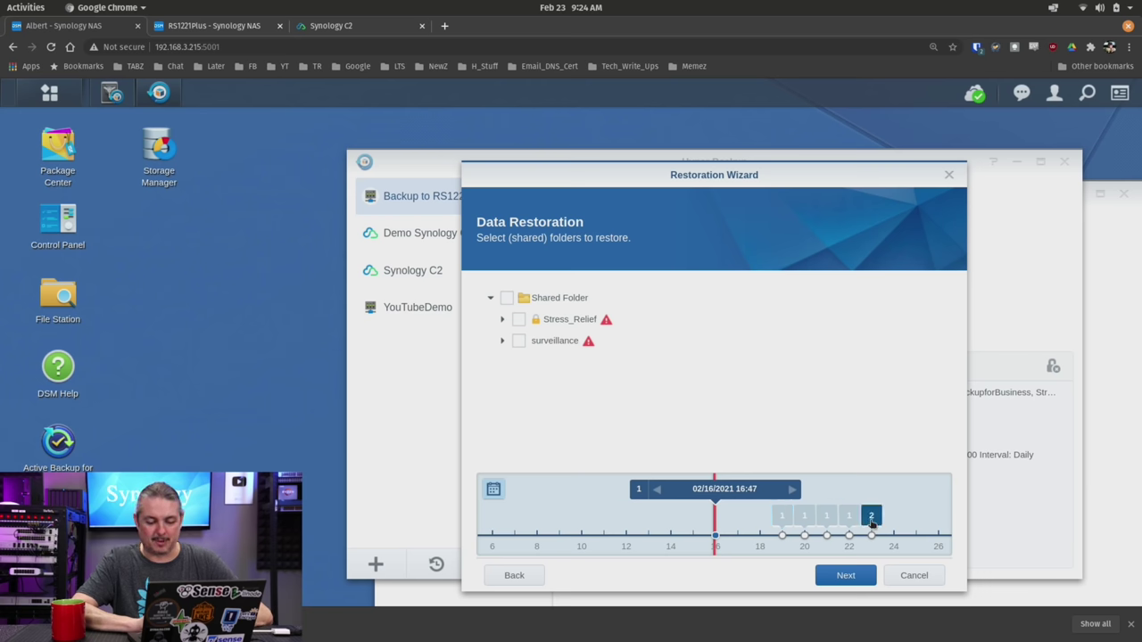
{"action": "left_click", "coordinate": [794, 488]}
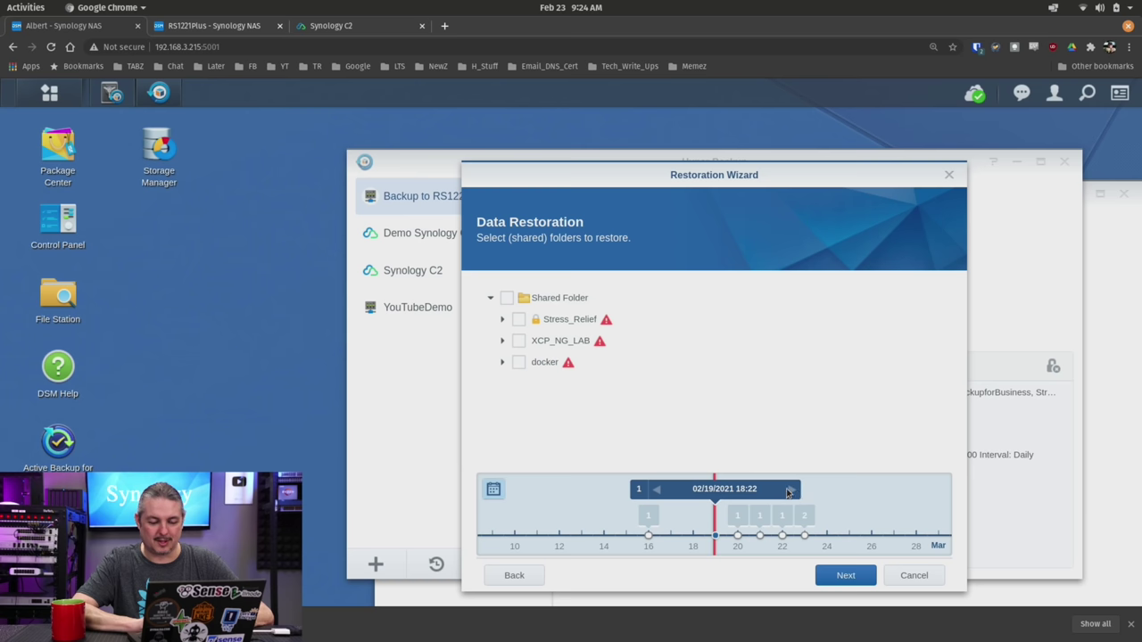
{"action": "left_click", "coordinate": [789, 490]}
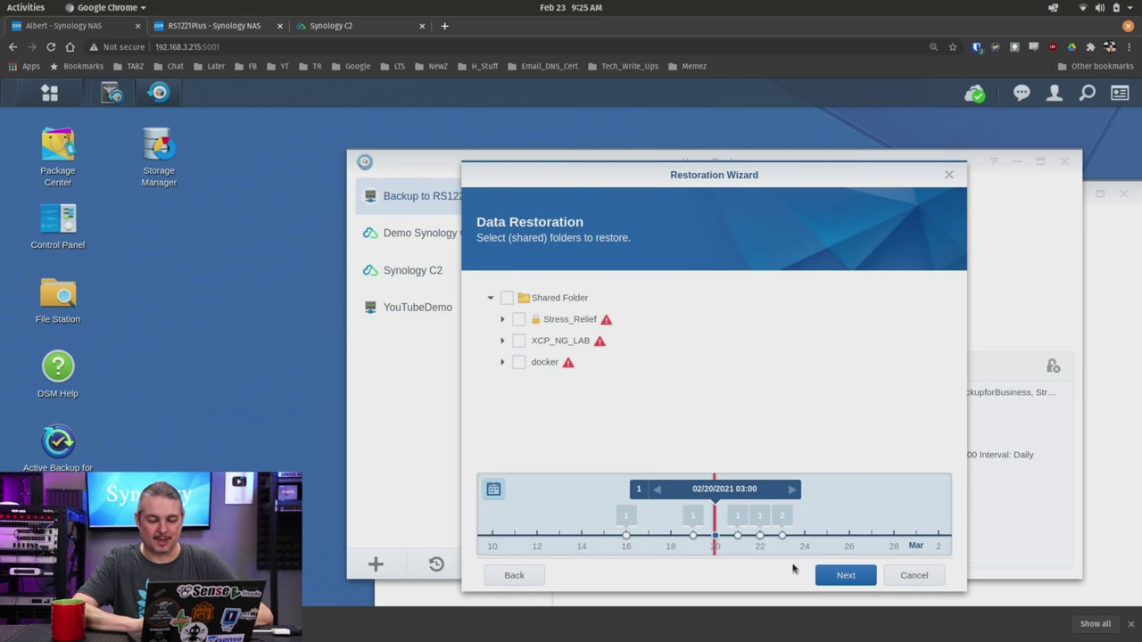
{"action": "left_click", "coordinate": [782, 522]}
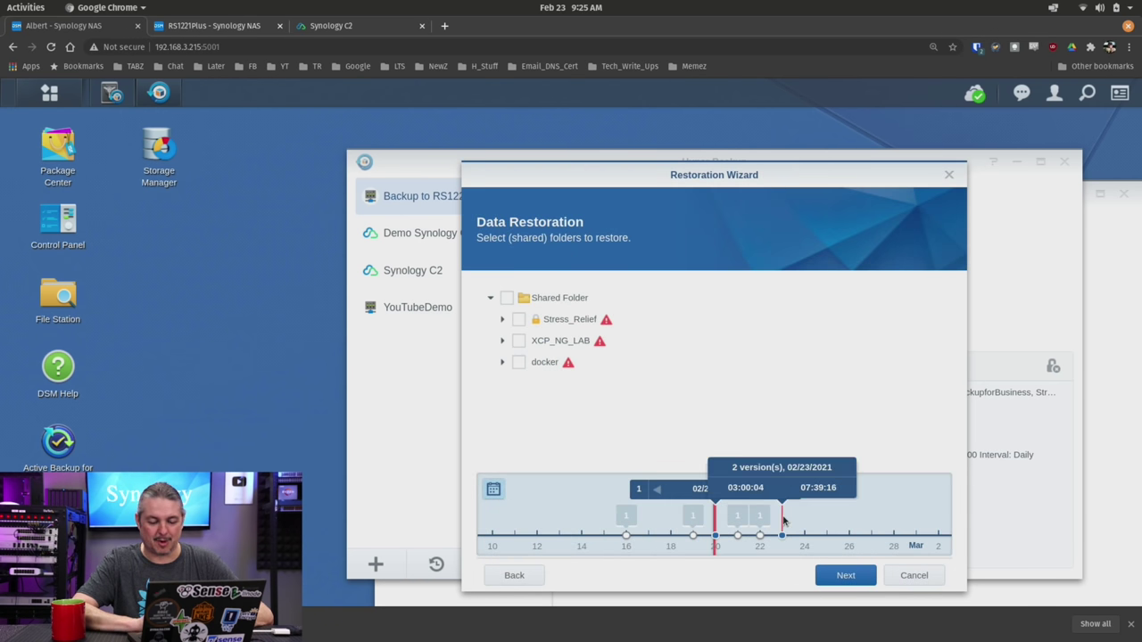
{"action": "left_click", "coordinate": [759, 518]}
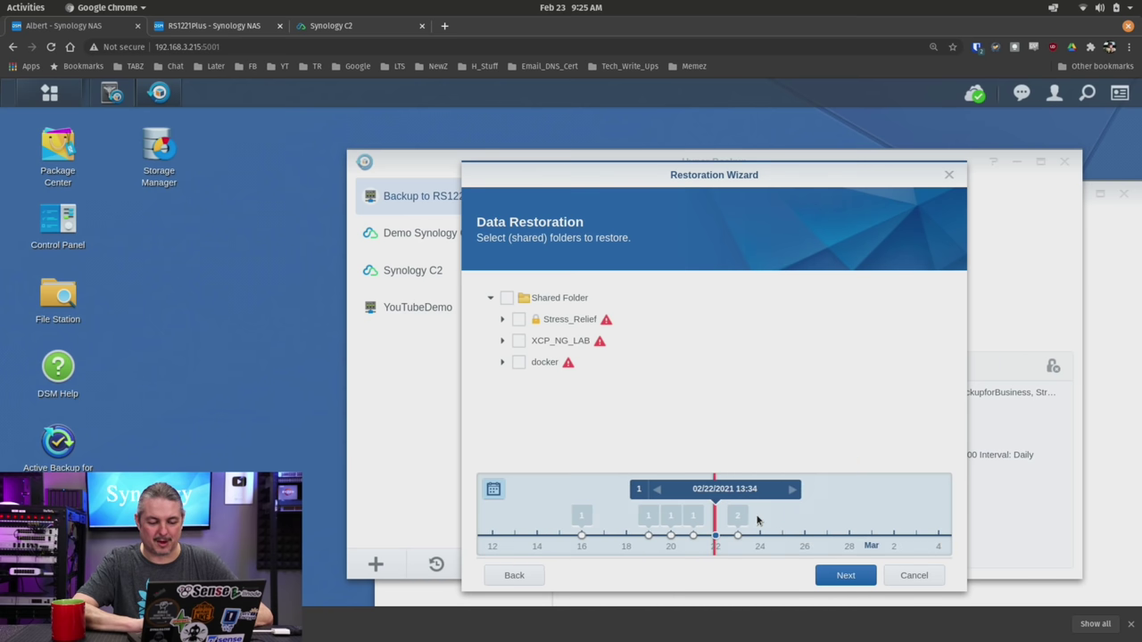
{"action": "left_click", "coordinate": [503, 364]}
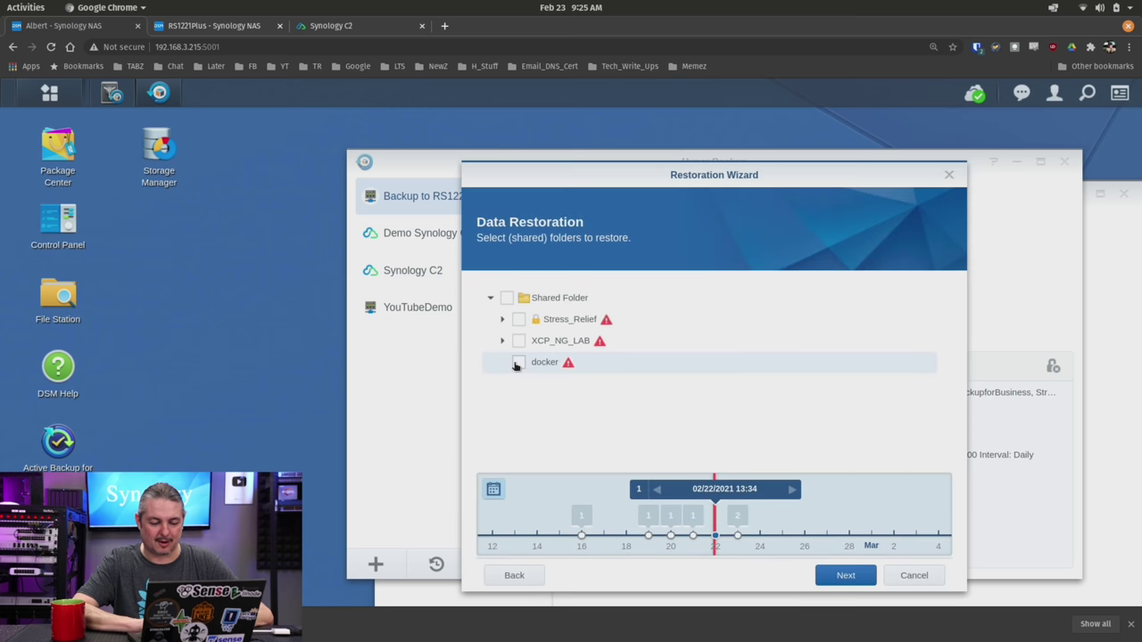
{"action": "left_click", "coordinate": [516, 365]}
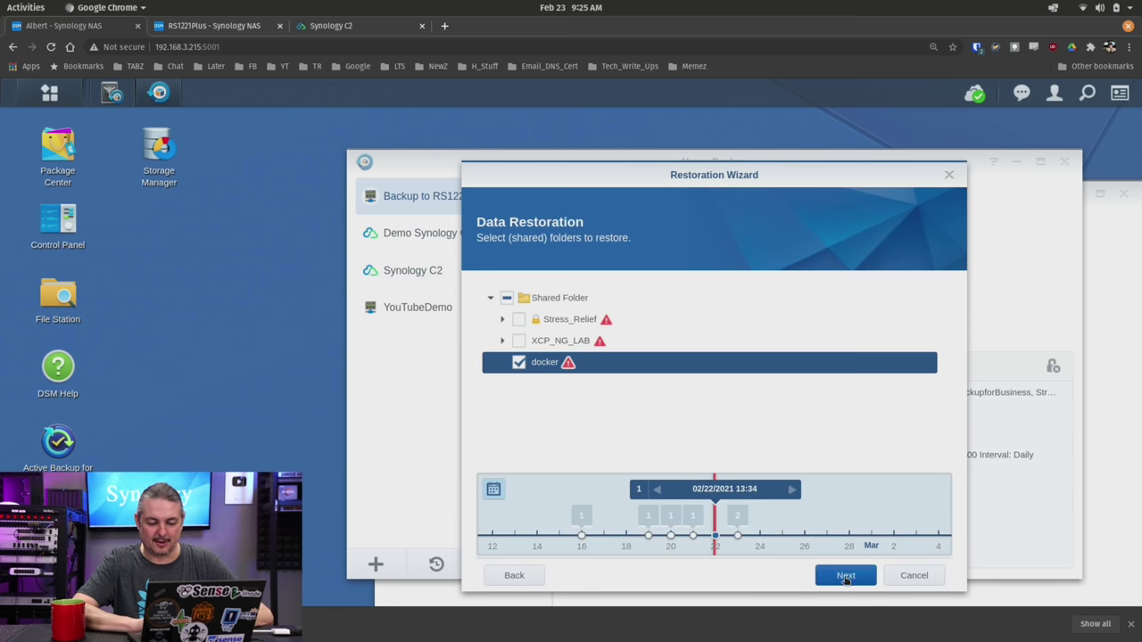
Run the docker folder restore and close the completed restore report.
{"action": "left_click", "coordinate": [845, 575]}
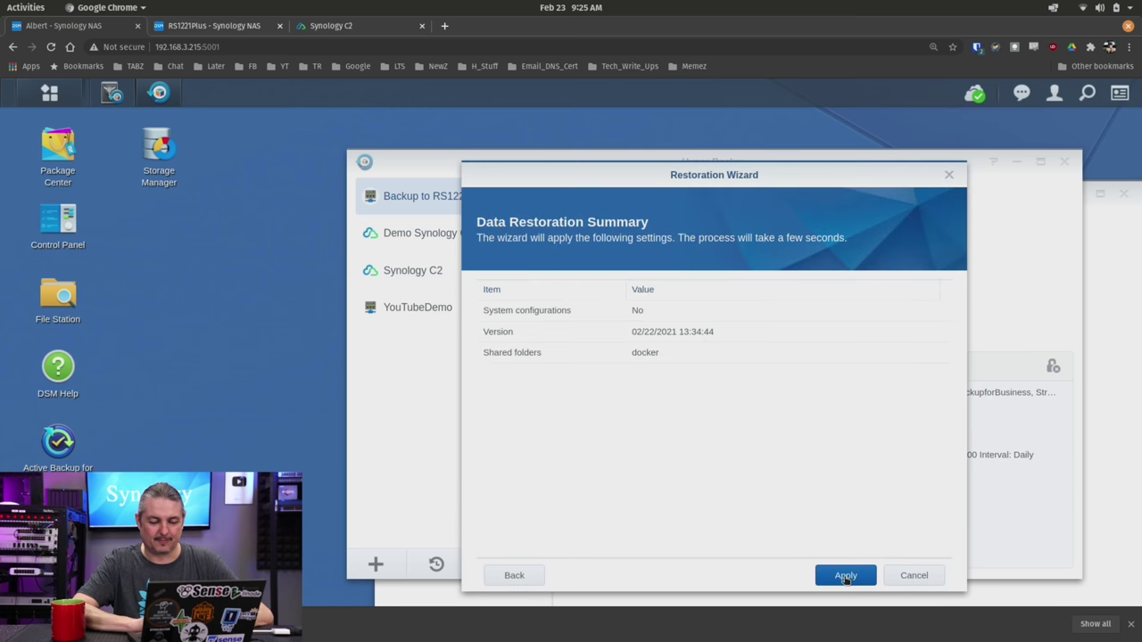
{"action": "left_click", "coordinate": [845, 576]}
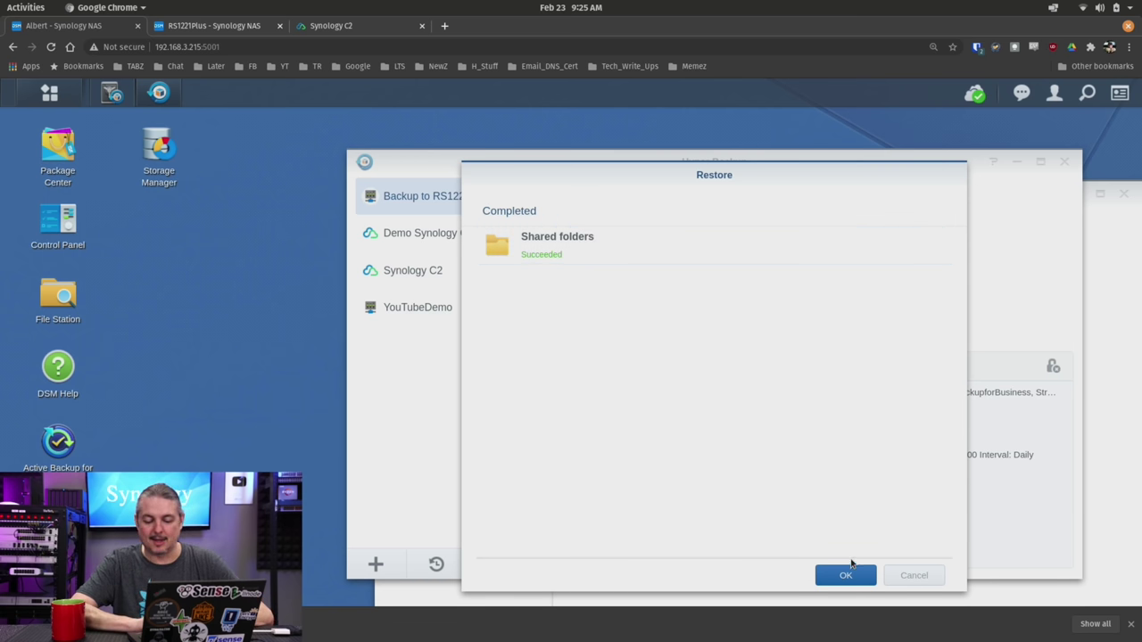
{"action": "left_click", "coordinate": [845, 574]}
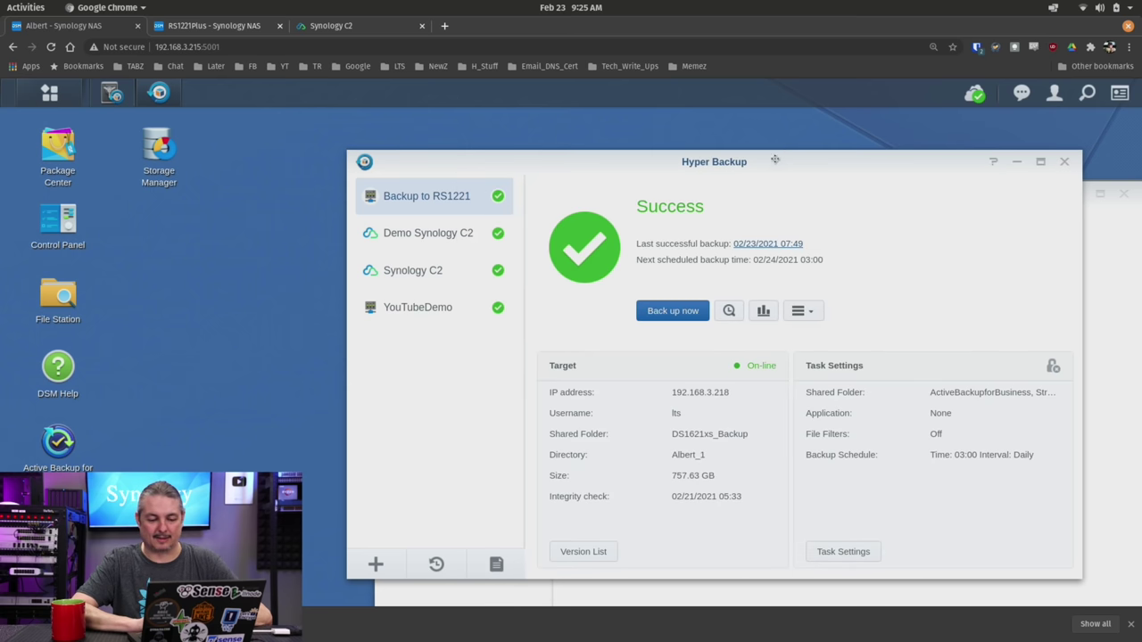
Compare the Demo Synology C2 and Synology C2 task details, ending on Demo Synology C2.
{"action": "left_click_drag", "start_coordinate": [763, 161], "coordinate": [698, 158]}
{"action": "left_click", "coordinate": [321, 245]}
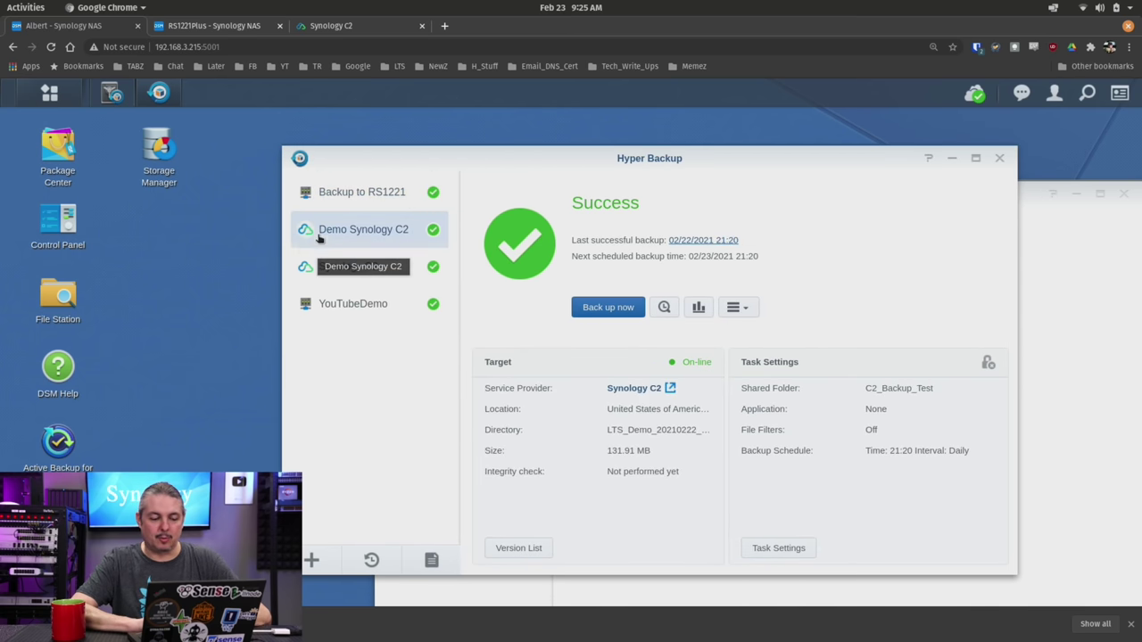
{"action": "left_click", "coordinate": [344, 273]}
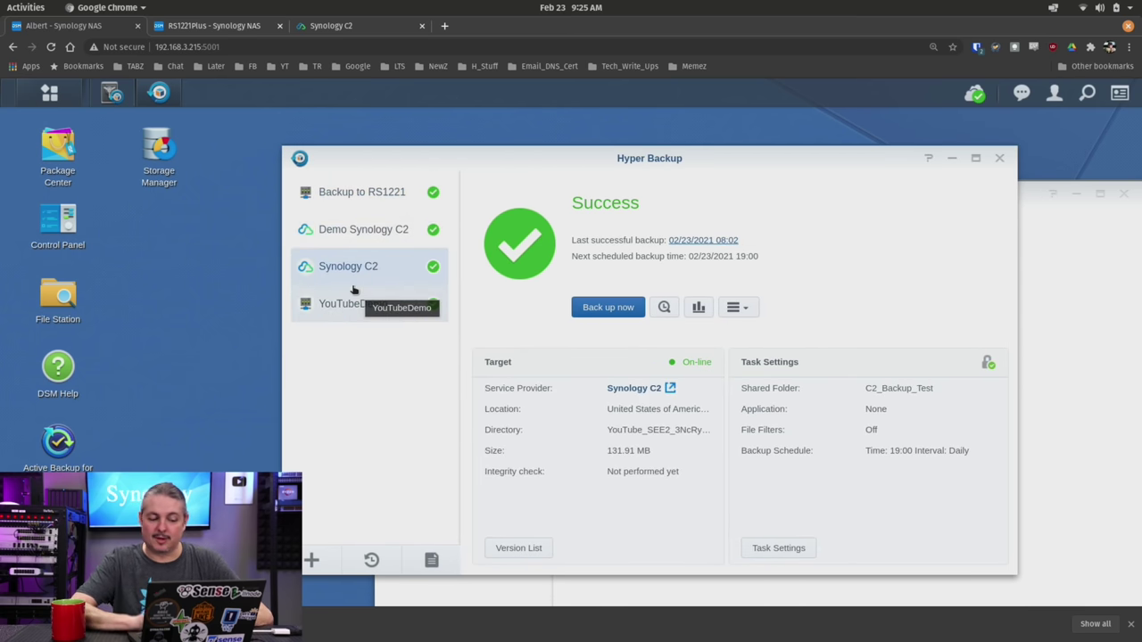
{"action": "left_click", "coordinate": [363, 236]}
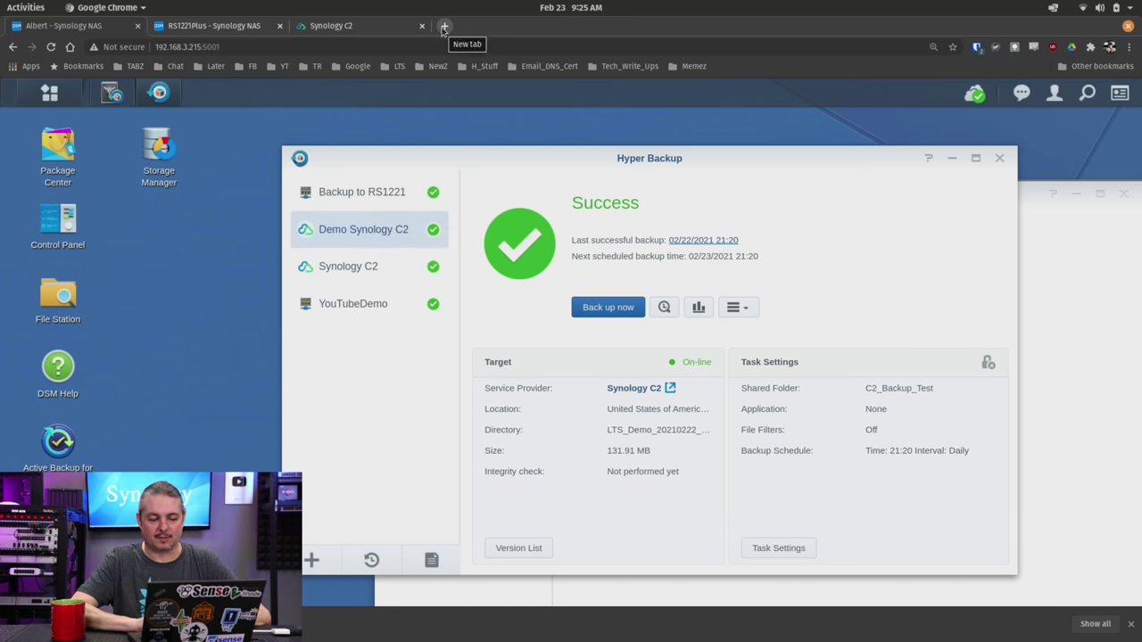
Open the C2 Storage pricing page on c2.synology.com and raise Plan II to 2 TB.
{"action": "left_click", "coordinate": [482, 25]}
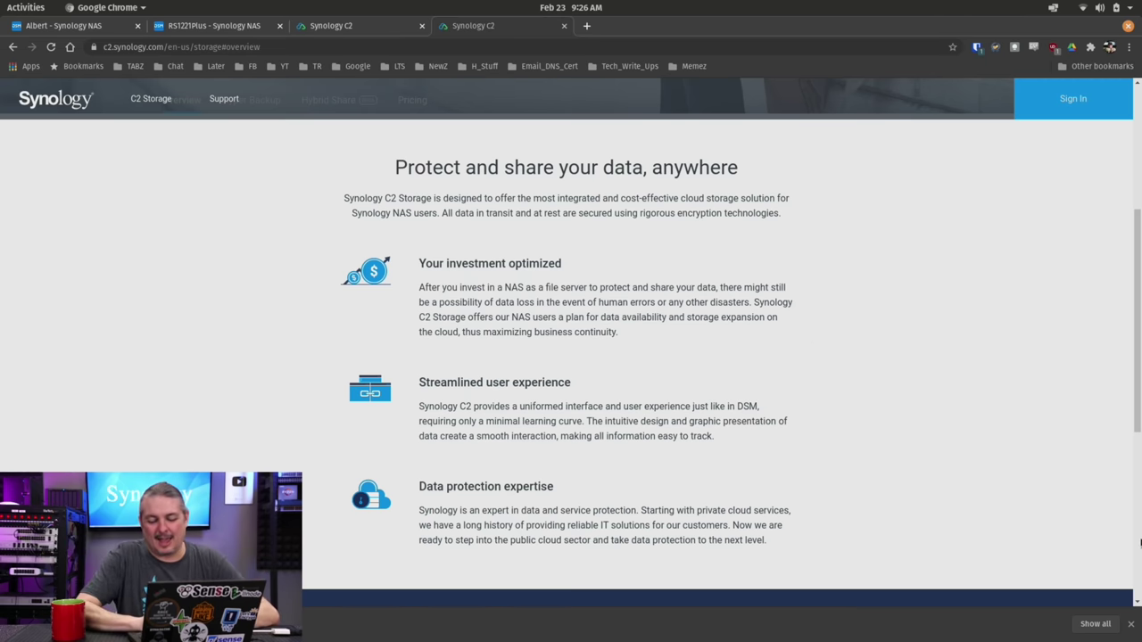
{"action": "left_click", "coordinate": [1131, 626]}
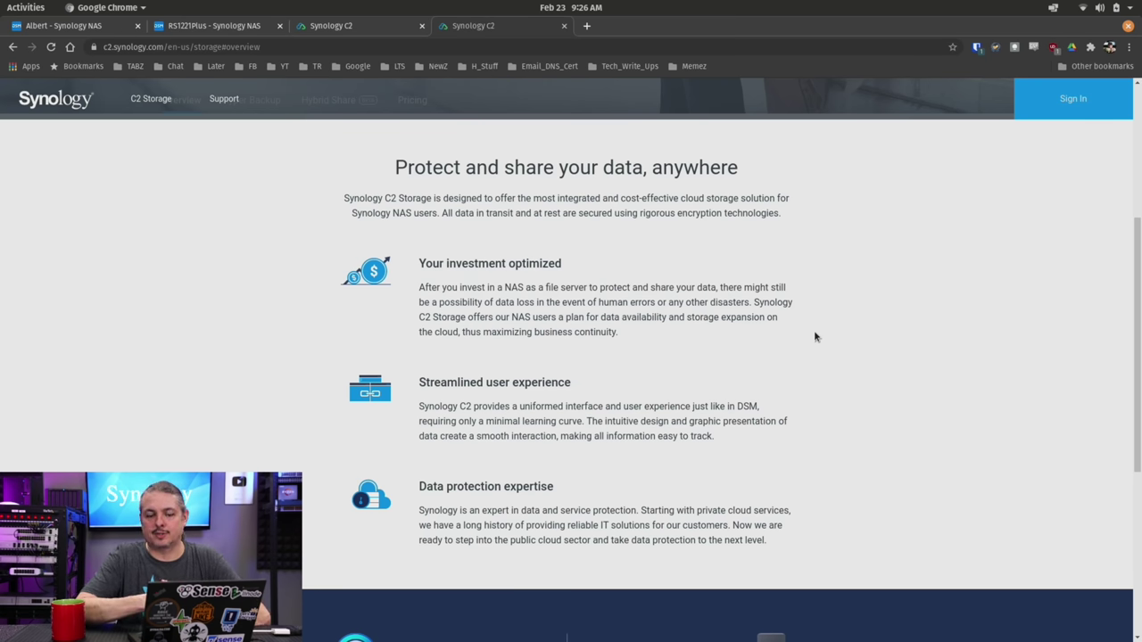
{"action": "scroll", "coordinate": [814, 336], "scroll_direction": "up", "scroll_amount": 3}
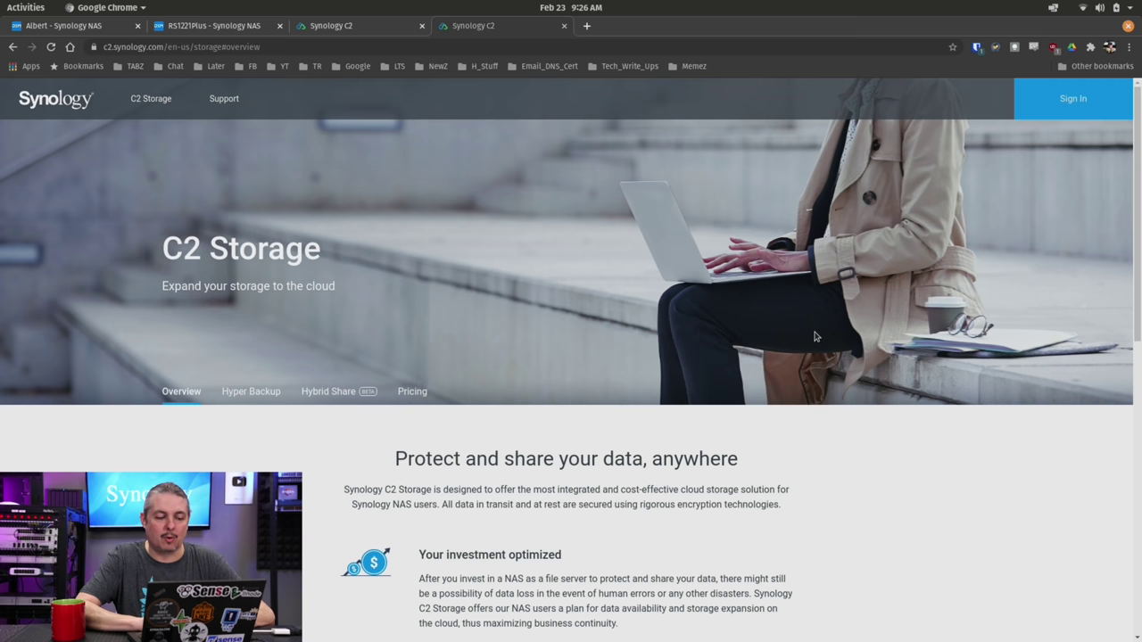
{"action": "left_click", "coordinate": [416, 393]}
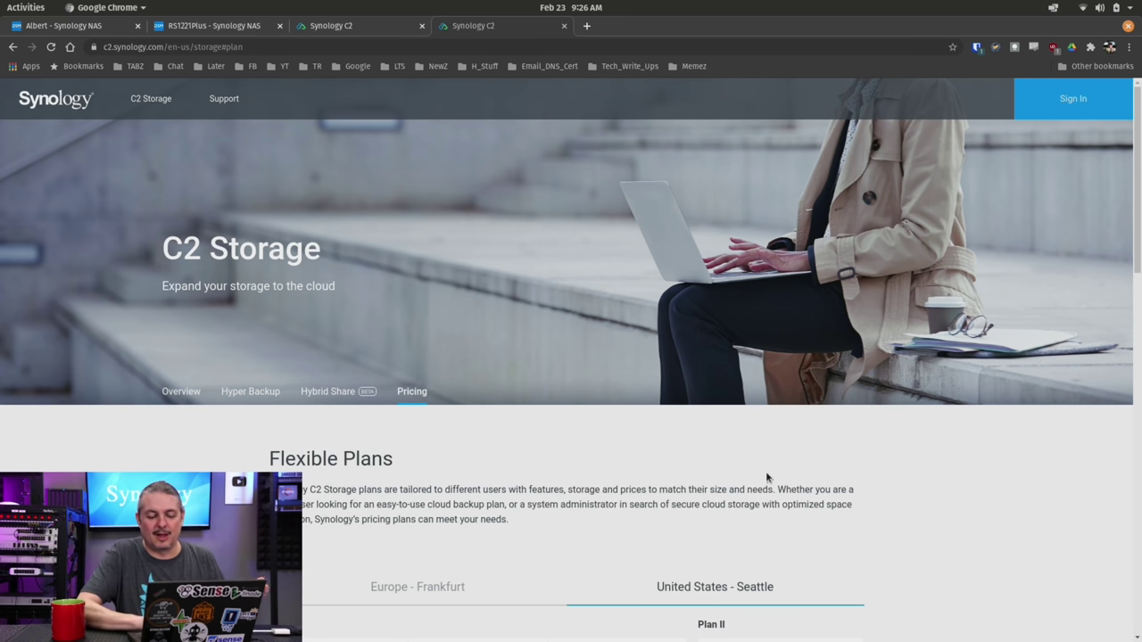
{"action": "scroll", "coordinate": [765, 471], "scroll_direction": "down", "scroll_amount": 3}
{"action": "scroll", "coordinate": [1005, 479], "scroll_direction": "down", "scroll_amount": 2}
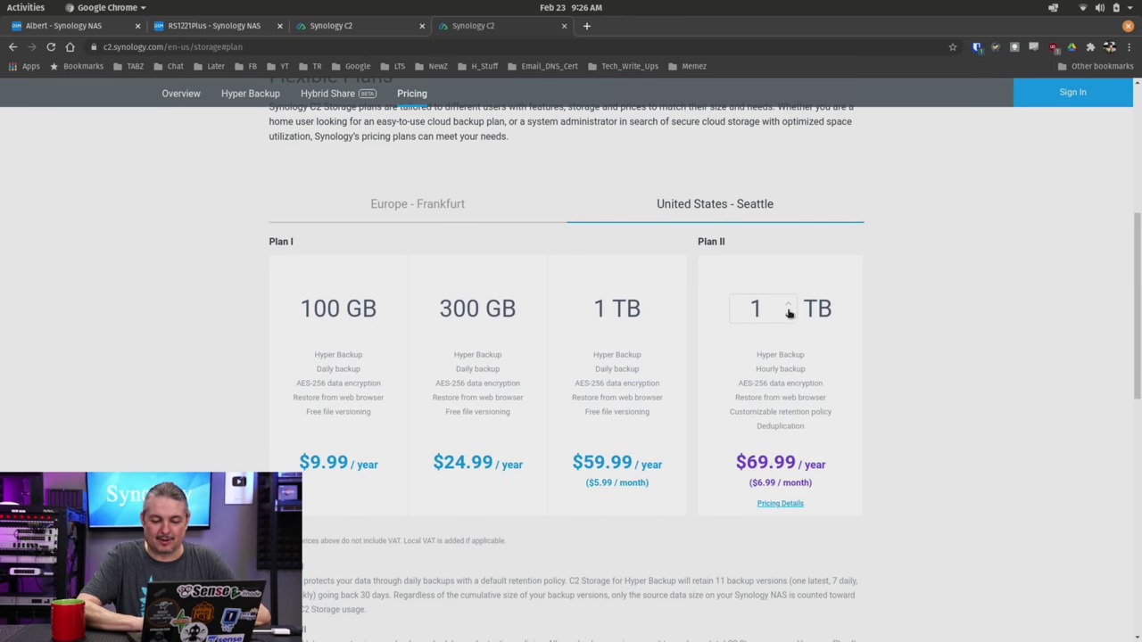
{"action": "left_click", "coordinate": [788, 304]}
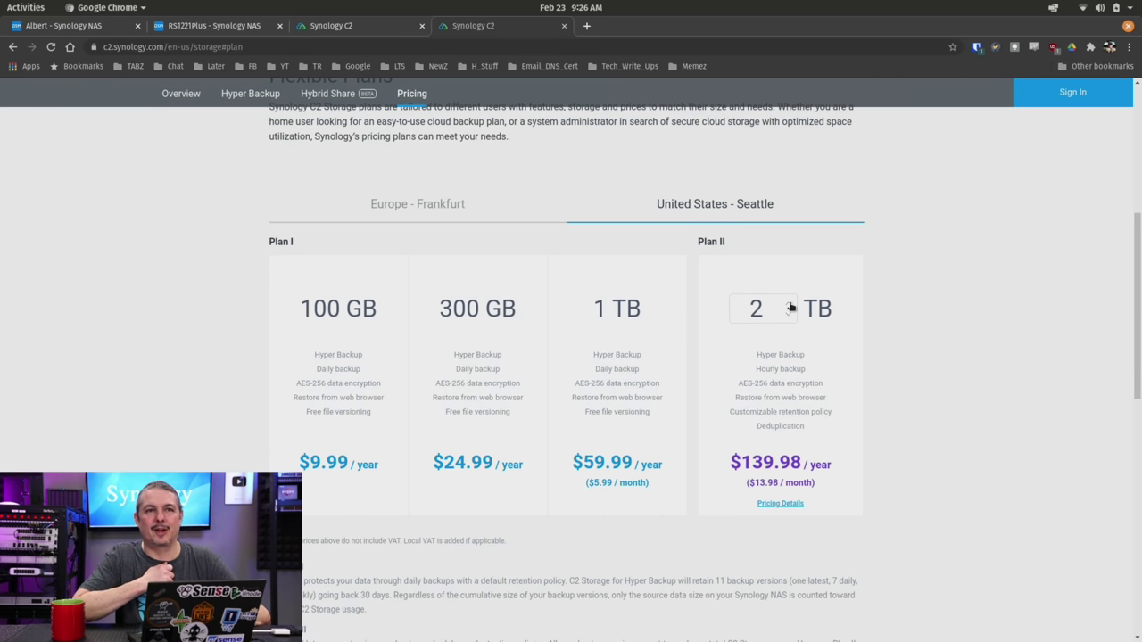
Compare C2 Storage prices for the Europe - Frankfurt and United States - Seattle regions.
{"action": "scroll", "coordinate": [789, 306], "scroll_direction": "up", "scroll_amount": 8}
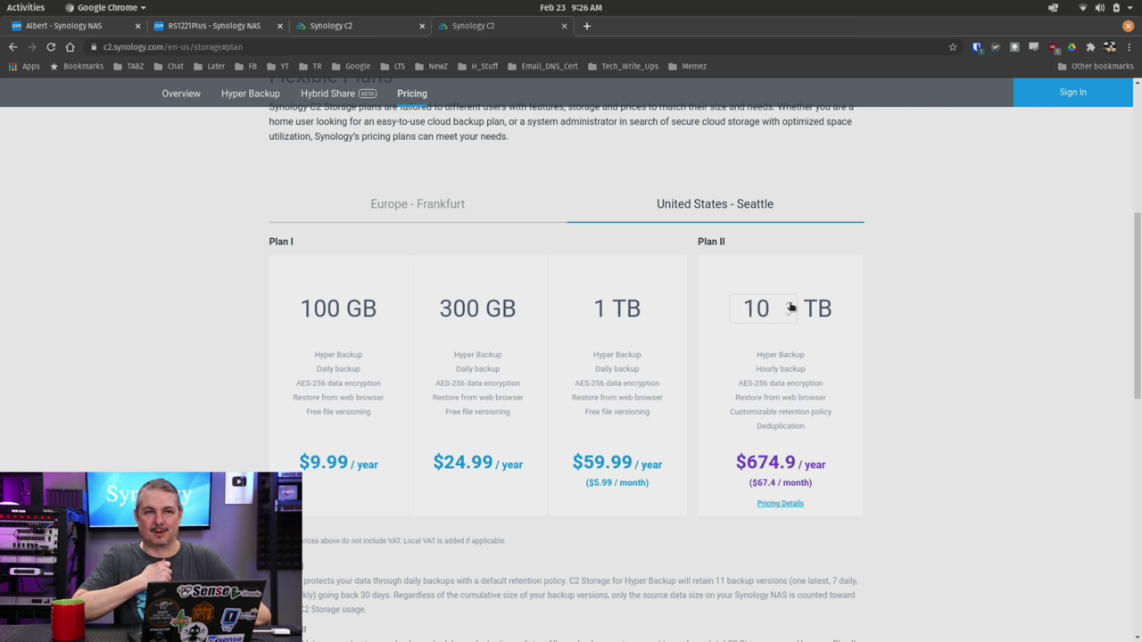
{"action": "scroll", "coordinate": [790, 306], "scroll_direction": "up", "scroll_amount": 8}
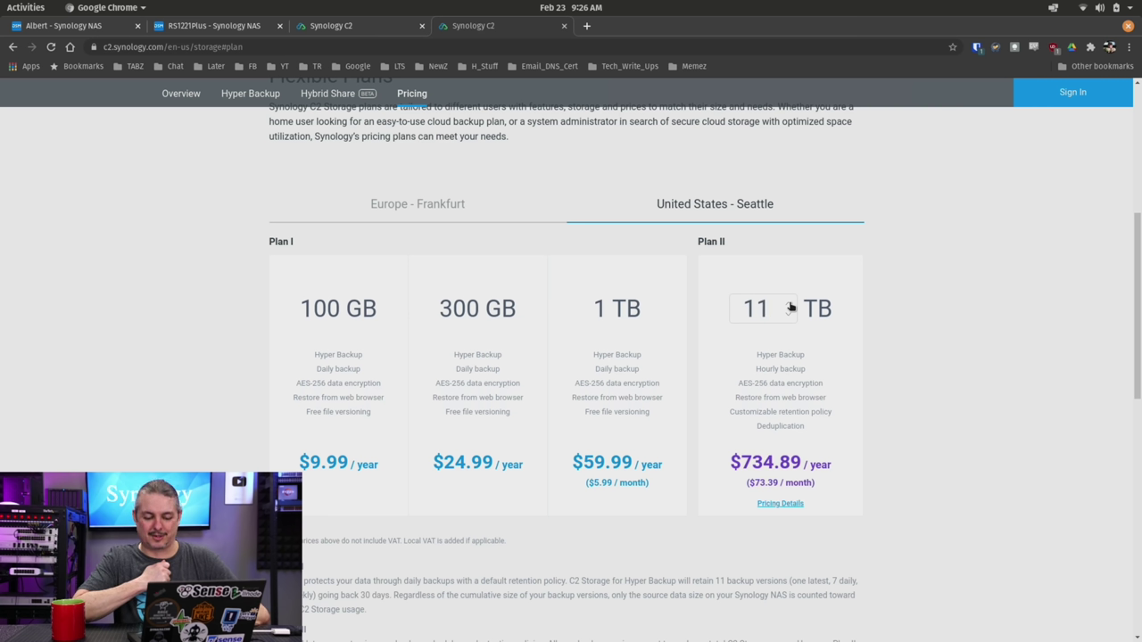
{"action": "scroll", "coordinate": [789, 306], "scroll_direction": "up", "scroll_amount": 7}
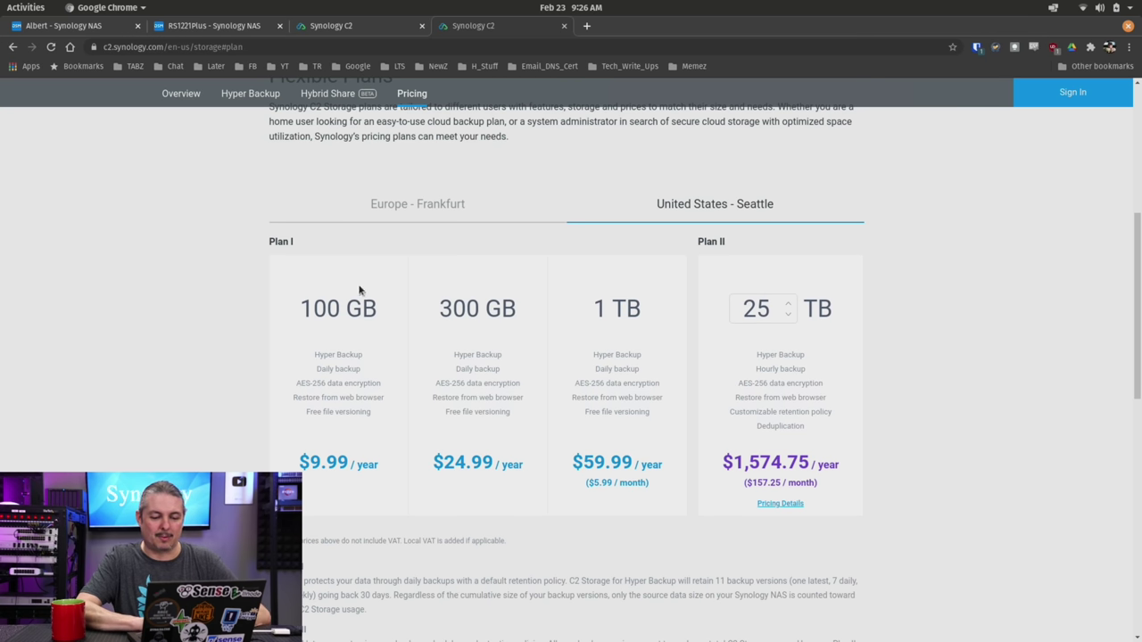
{"action": "left_click", "coordinate": [435, 208]}
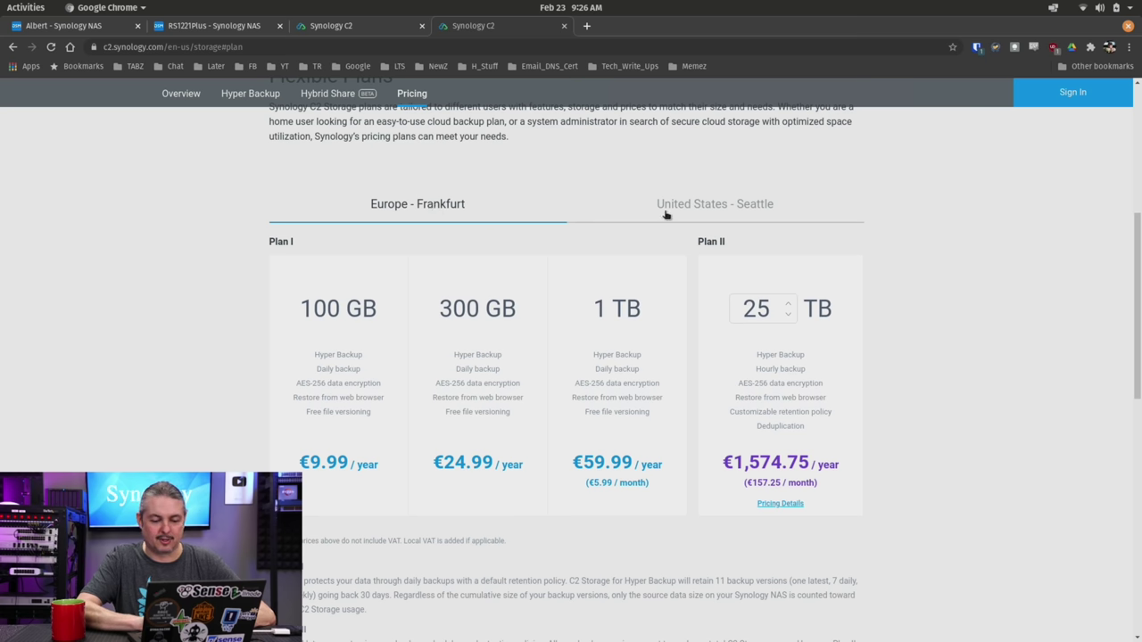
{"action": "left_click", "coordinate": [715, 219]}
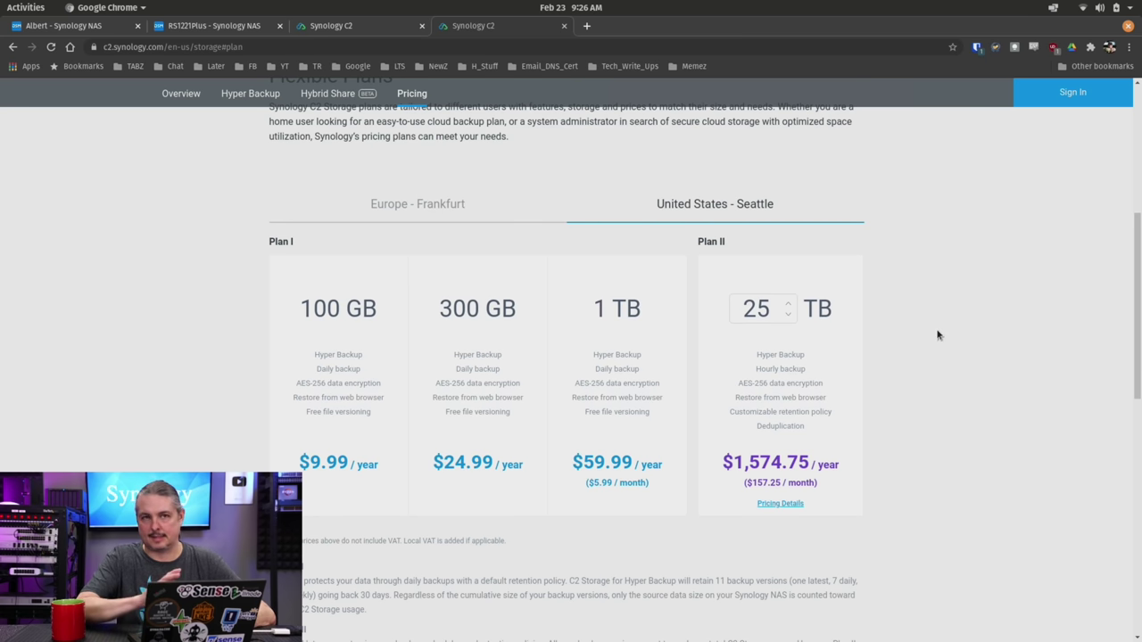
{"action": "scroll", "coordinate": [937, 339], "scroll_direction": "down", "scroll_amount": 3}
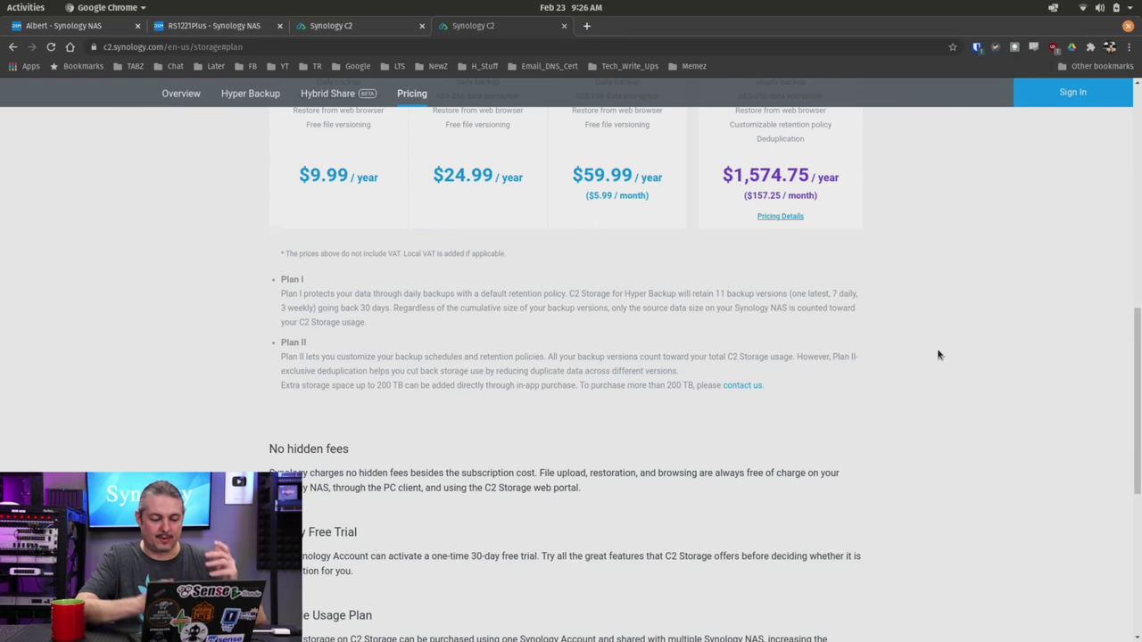
{"action": "scroll", "coordinate": [937, 354], "scroll_direction": "down", "scroll_amount": 3}
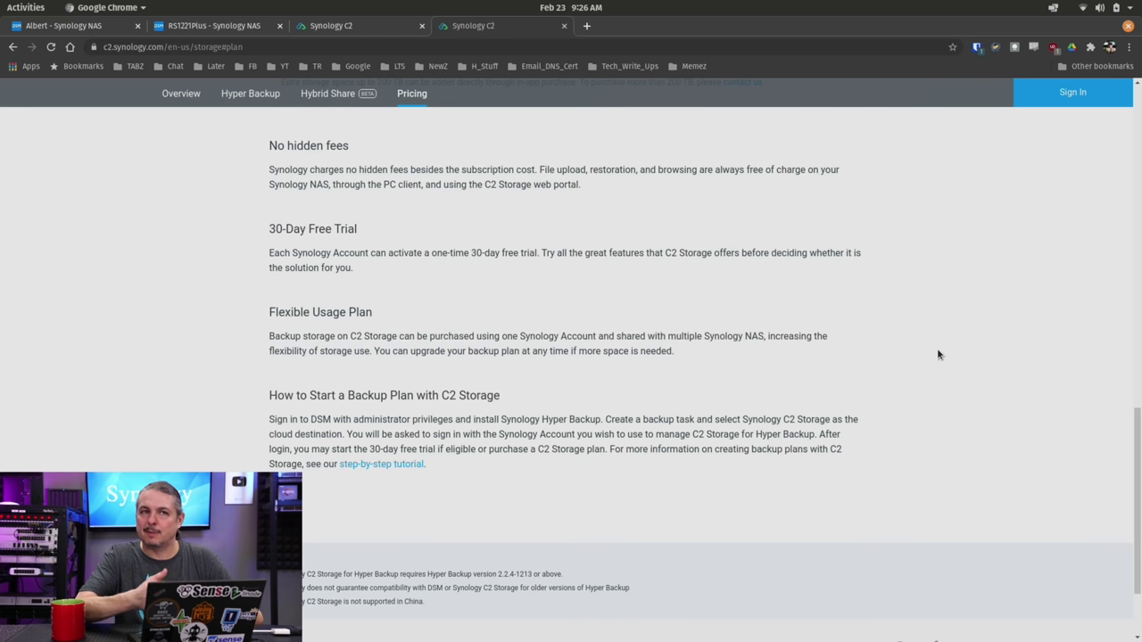
{"action": "scroll", "coordinate": [937, 354], "scroll_direction": "up", "scroll_amount": 1}
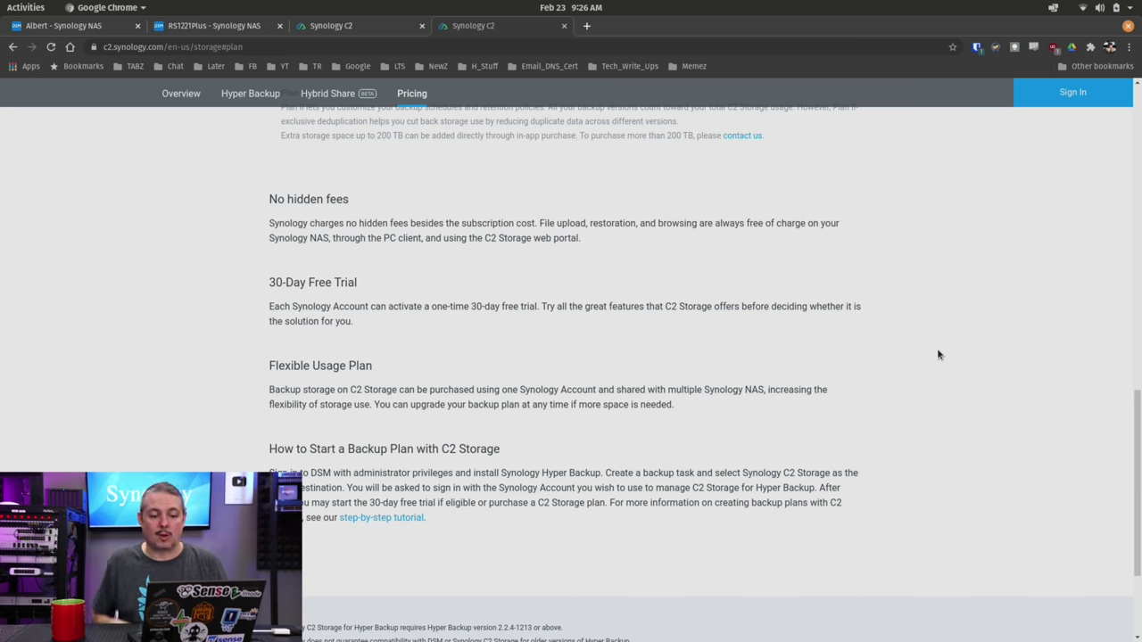
{"action": "scroll", "coordinate": [937, 354], "scroll_direction": "up", "scroll_amount": 15}
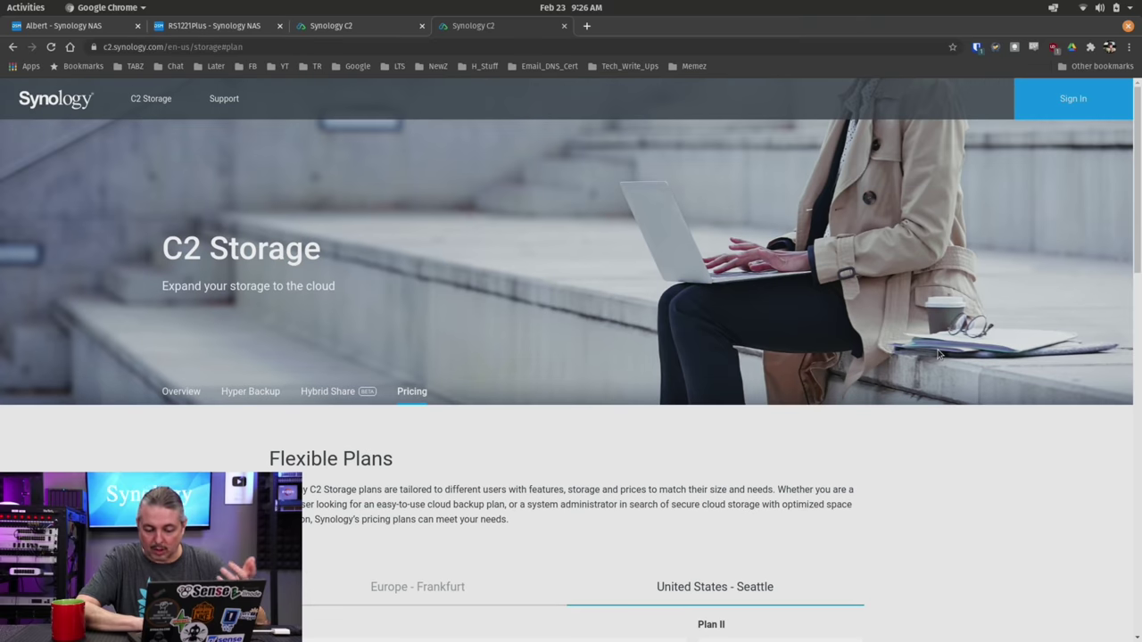
{"action": "scroll", "coordinate": [938, 354], "scroll_direction": "down", "scroll_amount": 5}
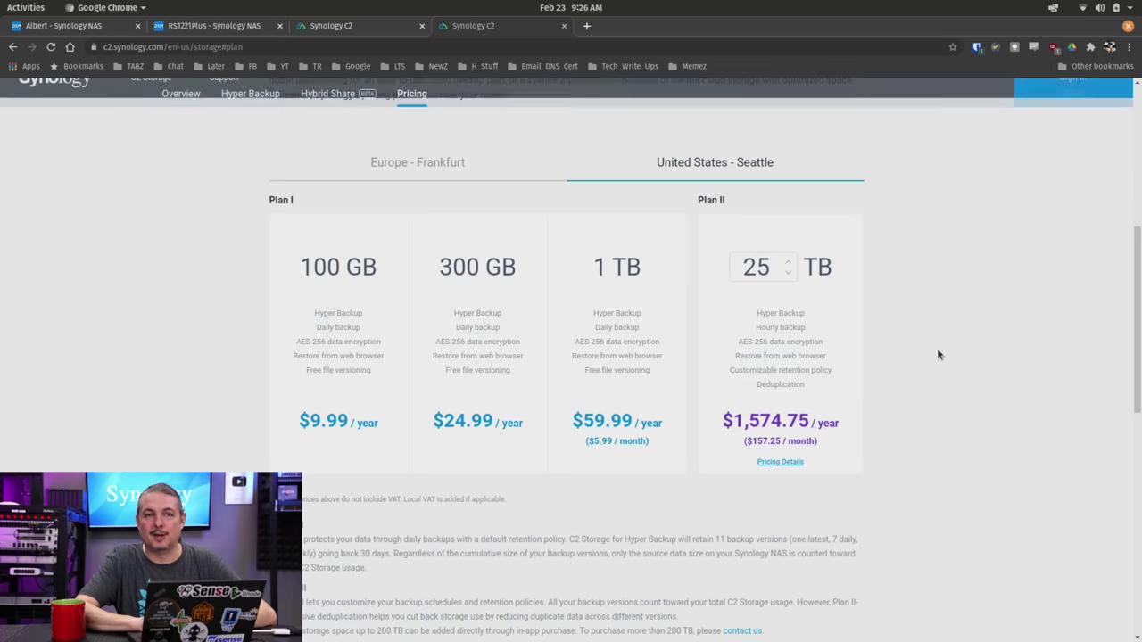
Lower Plan II from 25 TB to 8 TB ($544.92/year), then return to Hyper Backup.
{"action": "double_click", "coordinate": [789, 272]}
{"action": "triple_click", "coordinate": [788, 272]}
{"action": "double_click", "coordinate": [789, 272]}
{"action": "left_click", "coordinate": [789, 272]}
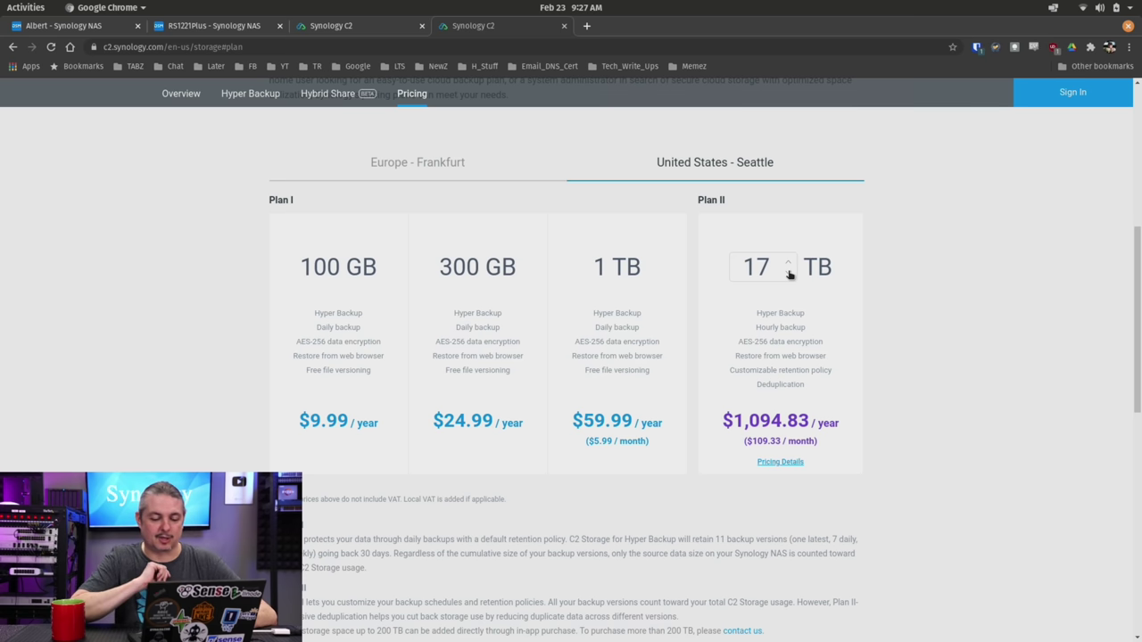
{"action": "triple_click", "coordinate": [789, 272]}
{"action": "double_click", "coordinate": [789, 272]}
{"action": "left_click", "coordinate": [789, 272]}
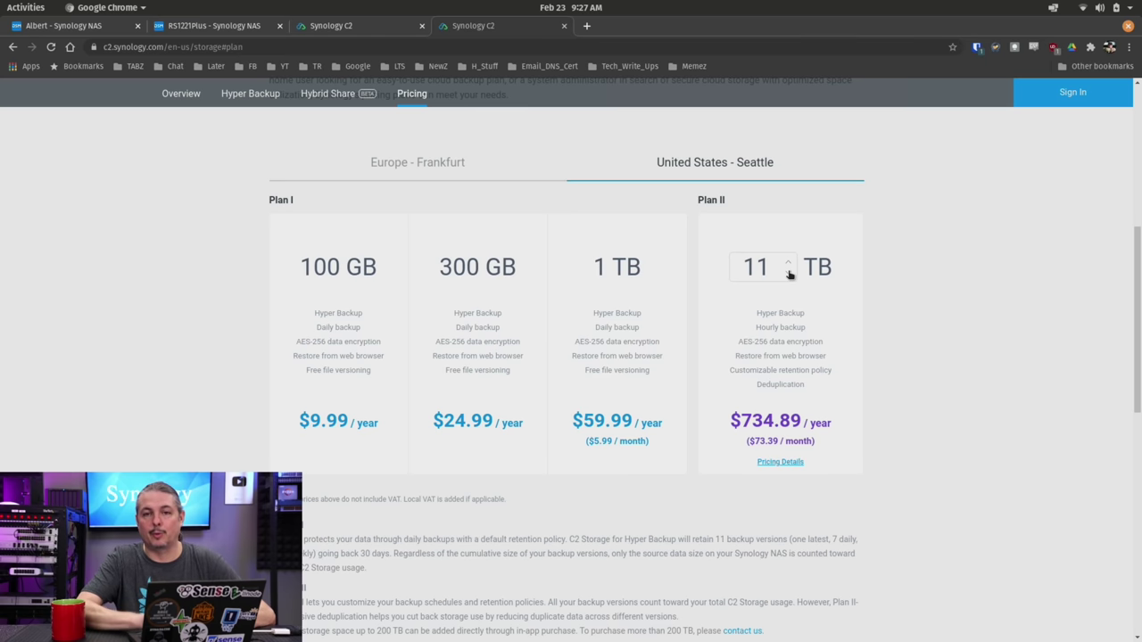
{"action": "triple_click", "coordinate": [788, 272]}
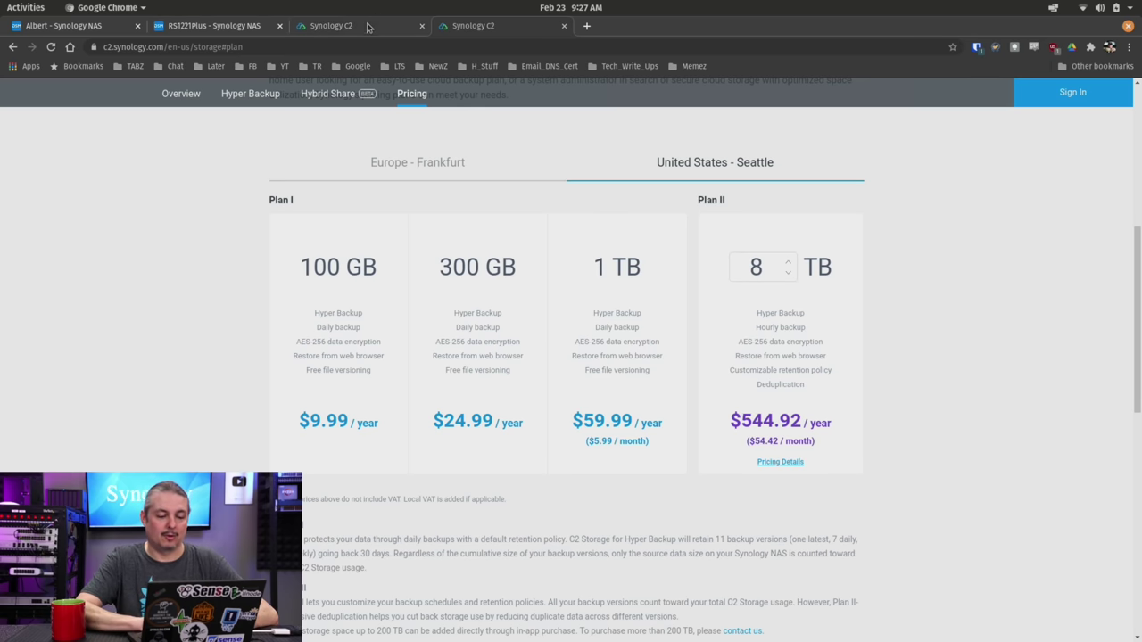
{"action": "left_click", "coordinate": [76, 25]}
Compare the Demo Synology C2 and Synology C2 backup directories, then view the C2 Storage dashboard.
{"action": "left_click", "coordinate": [381, 234]}
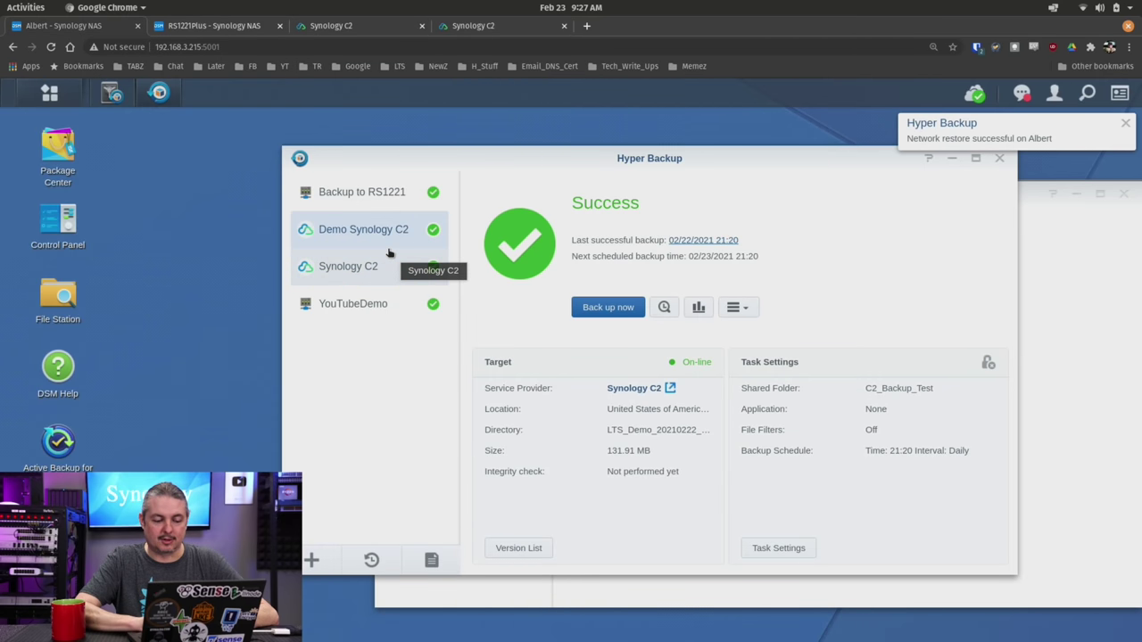
{"action": "left_click", "coordinate": [386, 265]}
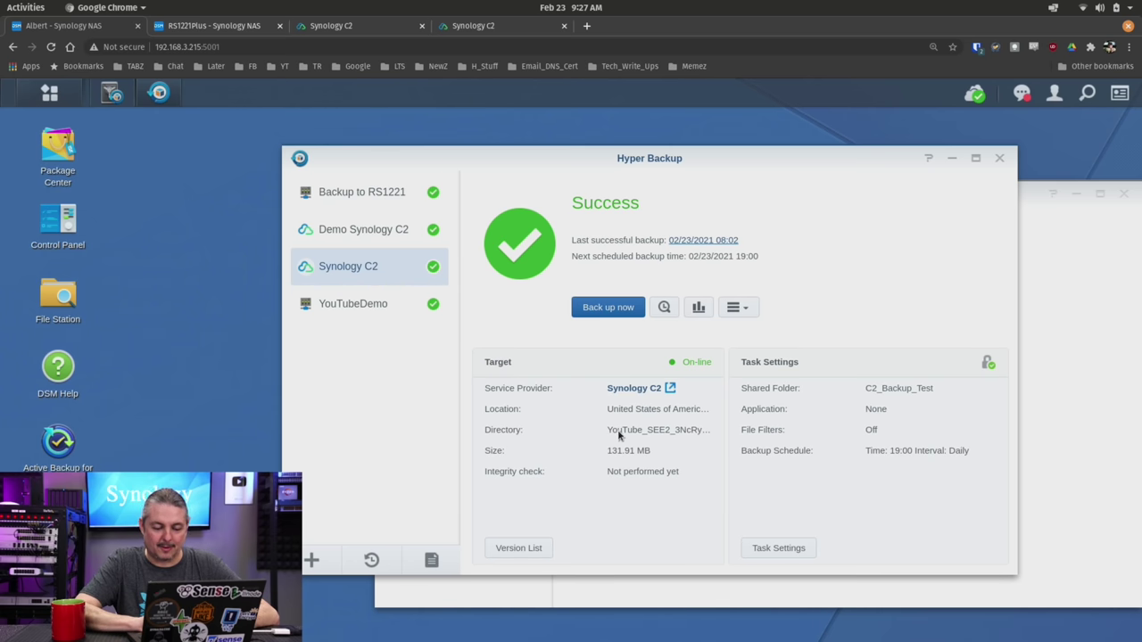
{"action": "left_click", "coordinate": [384, 234]}
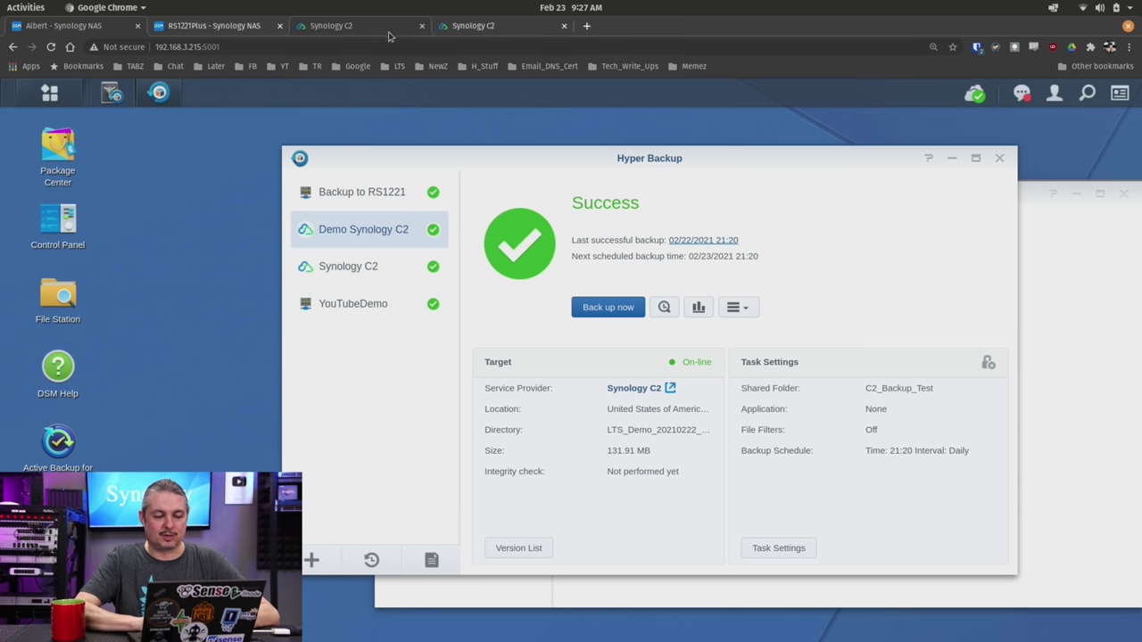
{"action": "left_click", "coordinate": [388, 36]}
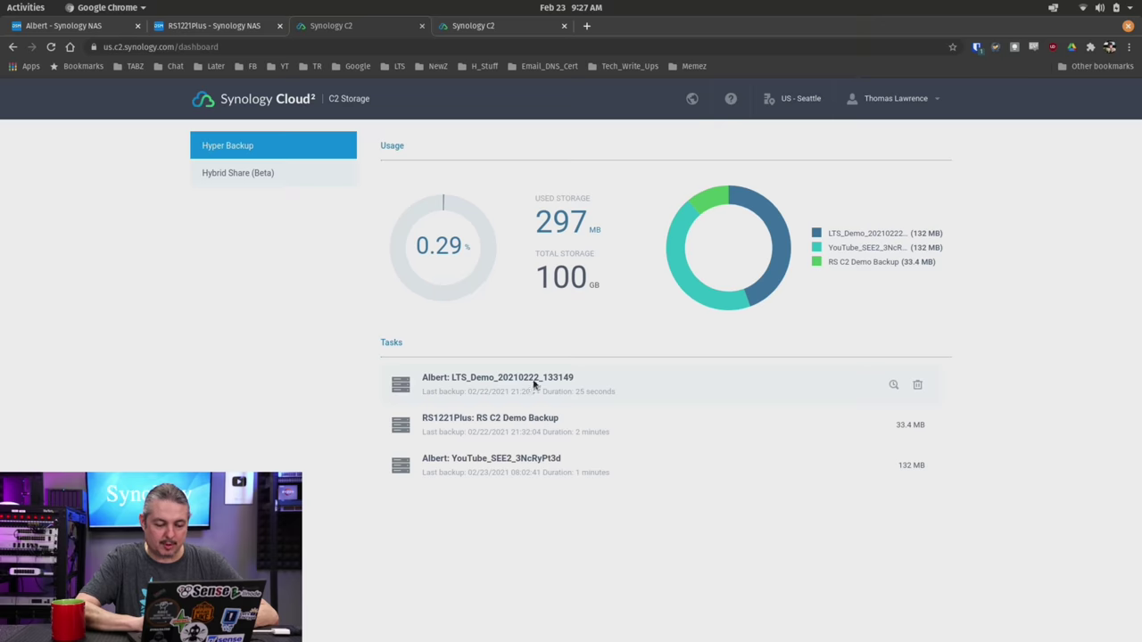
Browse the LTS_Demo_20210222_133149 backup's files in C2 Storage, then return to Hyper Backup.
{"action": "left_click", "coordinate": [893, 385]}
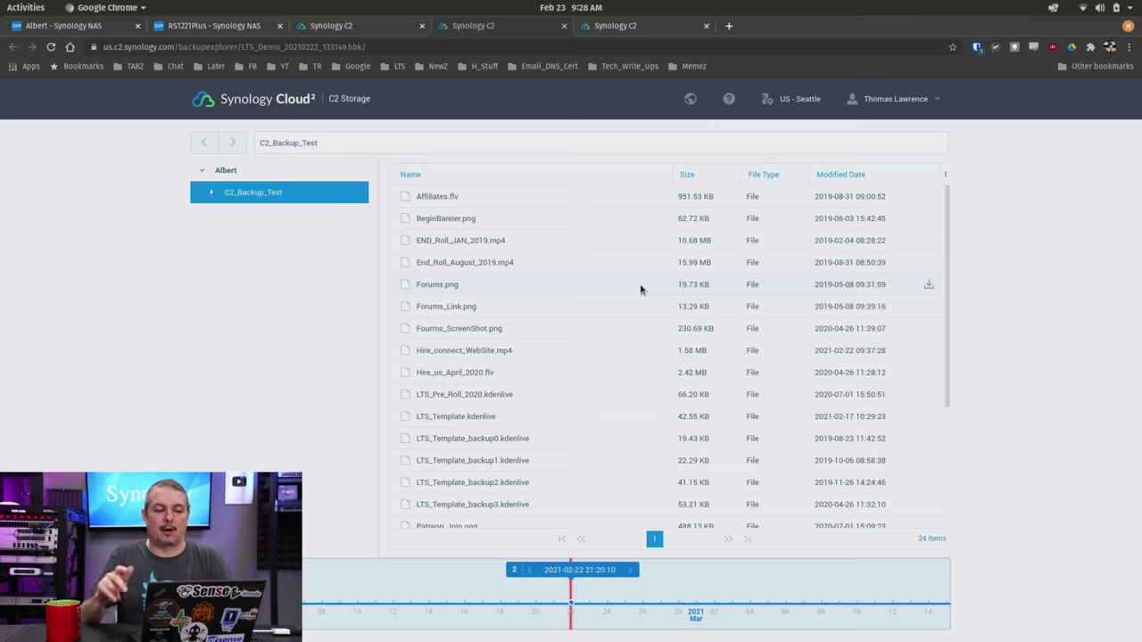
{"action": "left_click", "coordinate": [82, 27]}
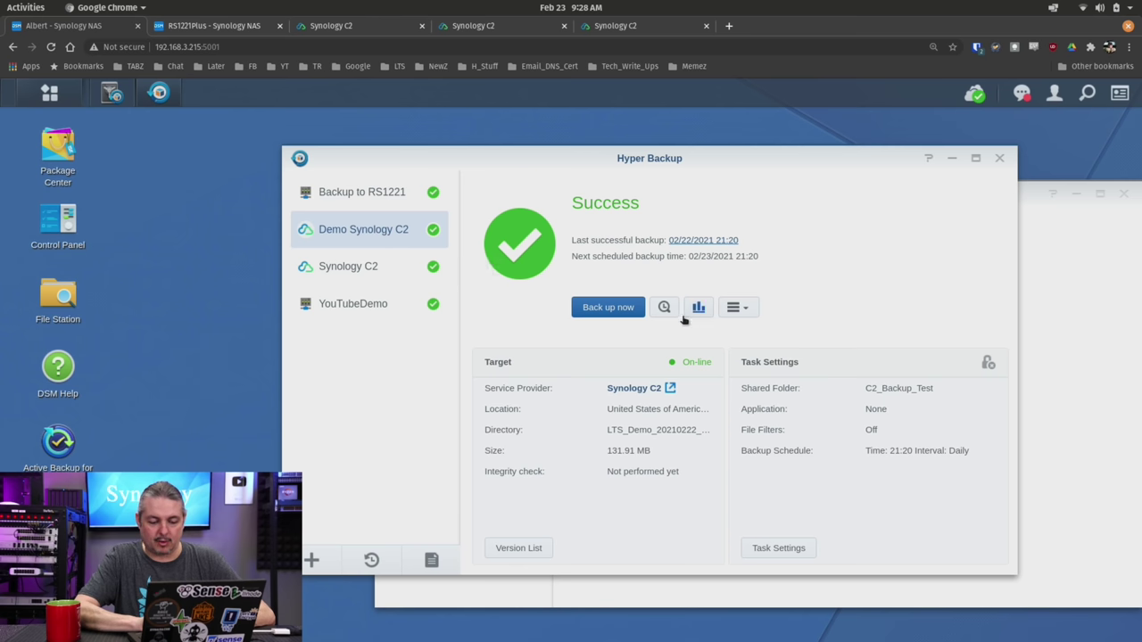
Confirm Demo Synology C2's settings show no client-side encryption, then cancel unchanged.
{"action": "left_click", "coordinate": [734, 310]}
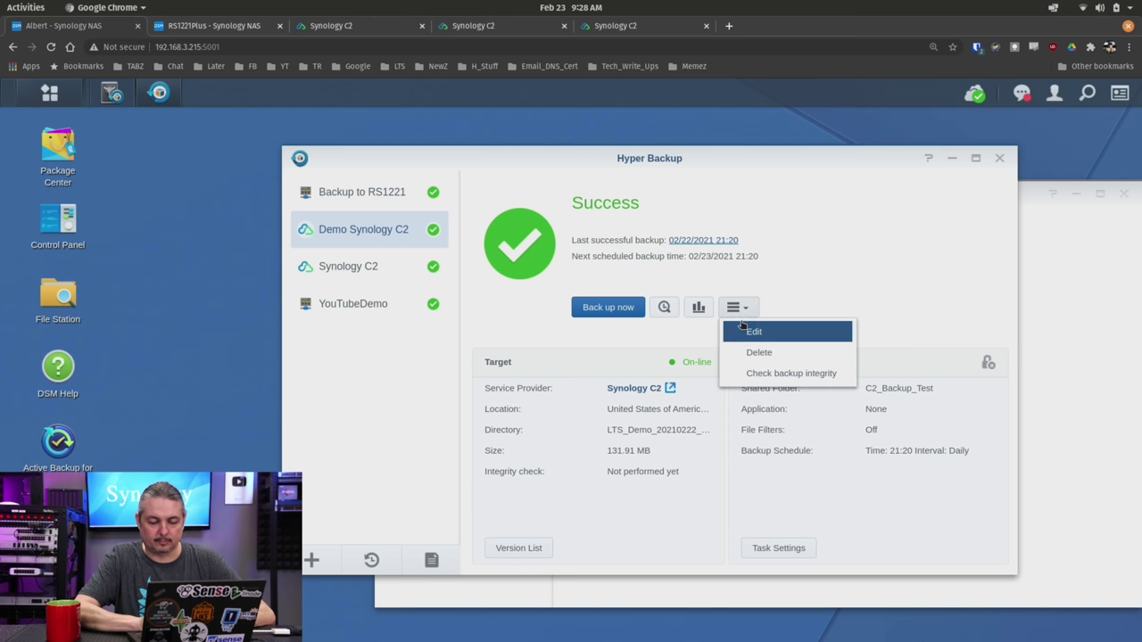
{"action": "left_click", "coordinate": [754, 331]}
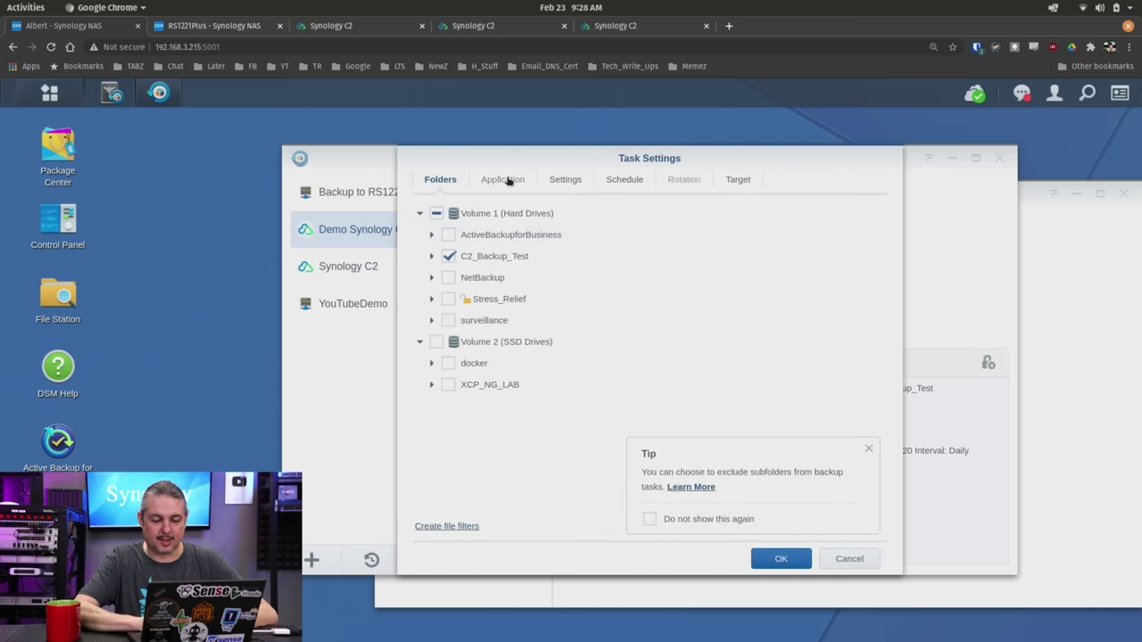
{"action": "left_click", "coordinate": [509, 181]}
{"action": "left_click", "coordinate": [585, 184]}
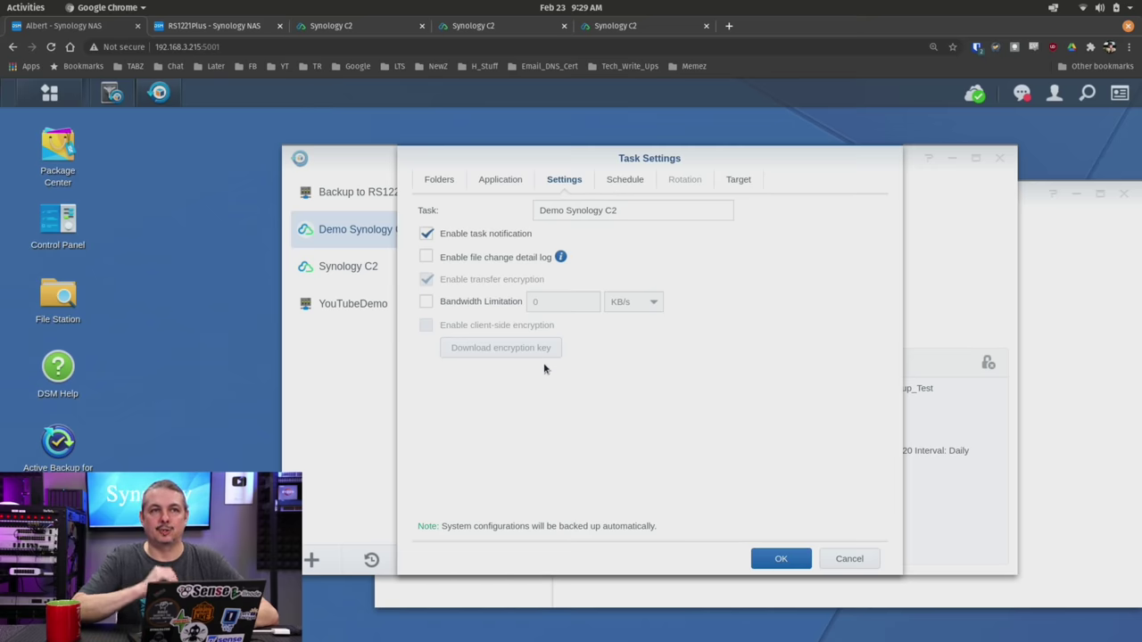
{"action": "left_click", "coordinate": [850, 559]}
Confirm the Synology C2 task uses client-side encryption, cancel unchanged, and return to the C2 tab.
{"action": "left_click", "coordinate": [337, 267]}
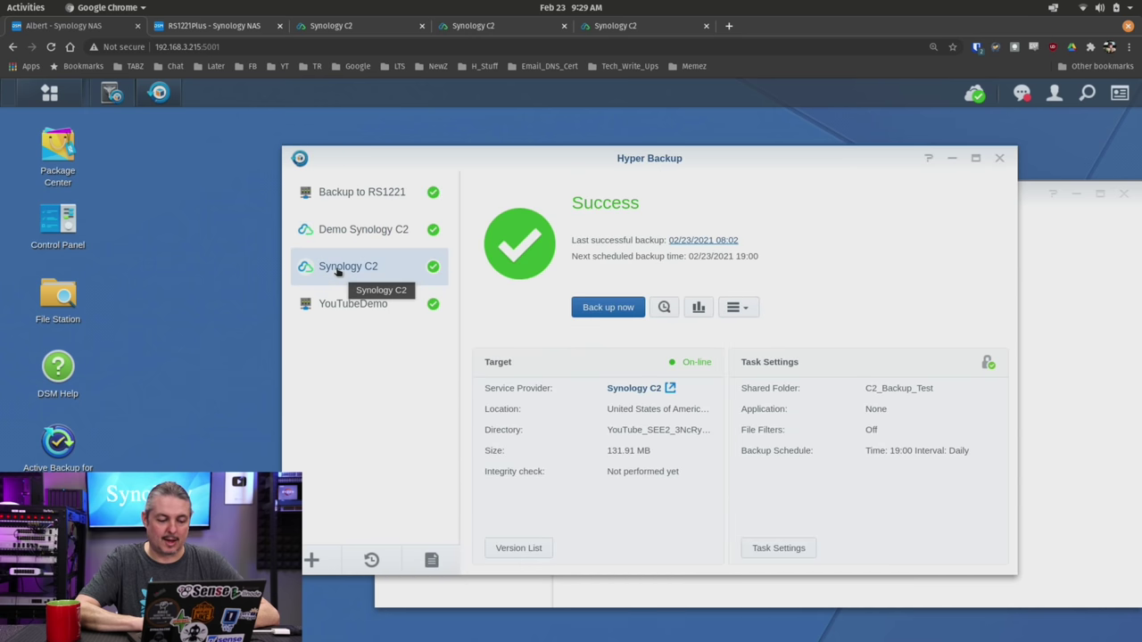
{"action": "left_click", "coordinate": [737, 308]}
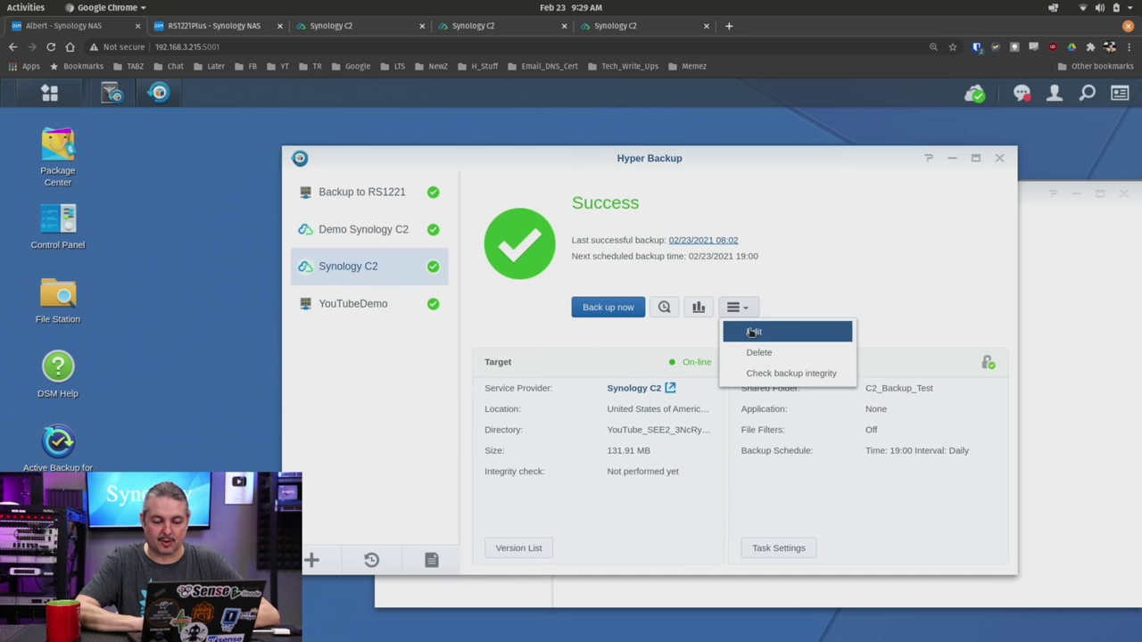
{"action": "left_click", "coordinate": [752, 328]}
{"action": "left_click", "coordinate": [564, 181]}
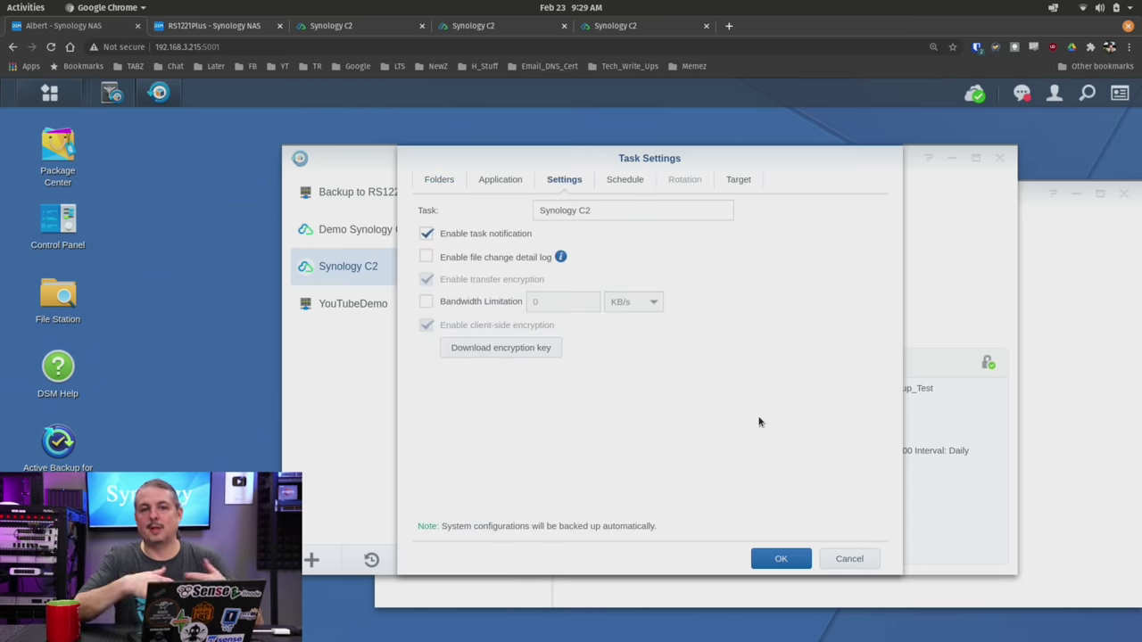
{"action": "left_click", "coordinate": [848, 558]}
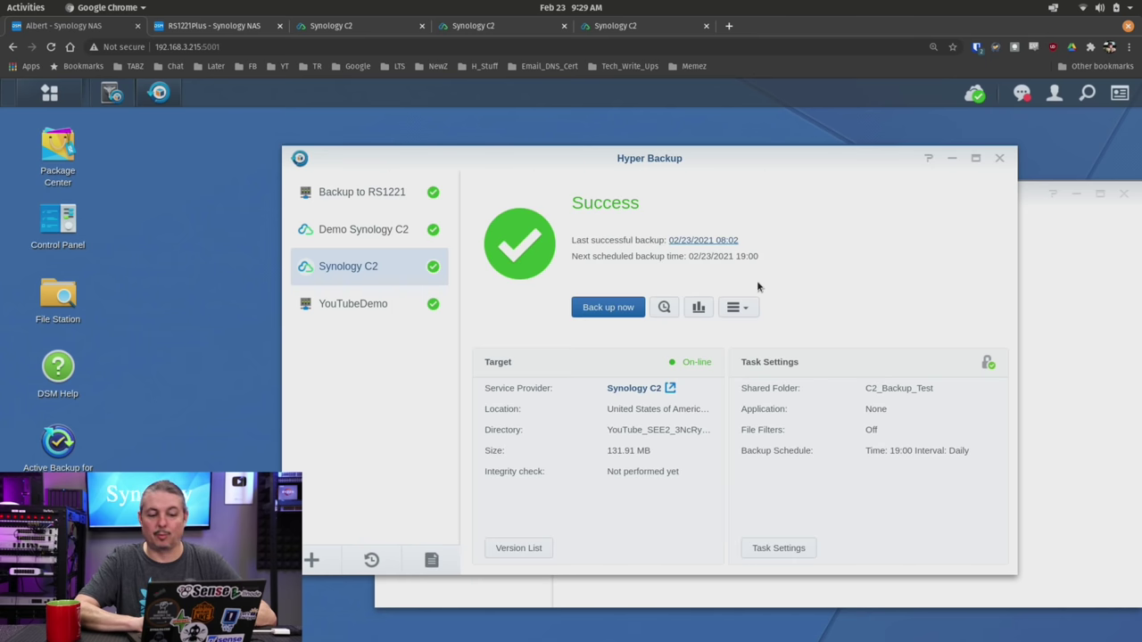
{"action": "left_click", "coordinate": [352, 25]}
Download Forums.png from the LTS_Demo backup, open it to confirm, then return to the dashboard.
{"action": "left_click", "coordinate": [460, 26]}
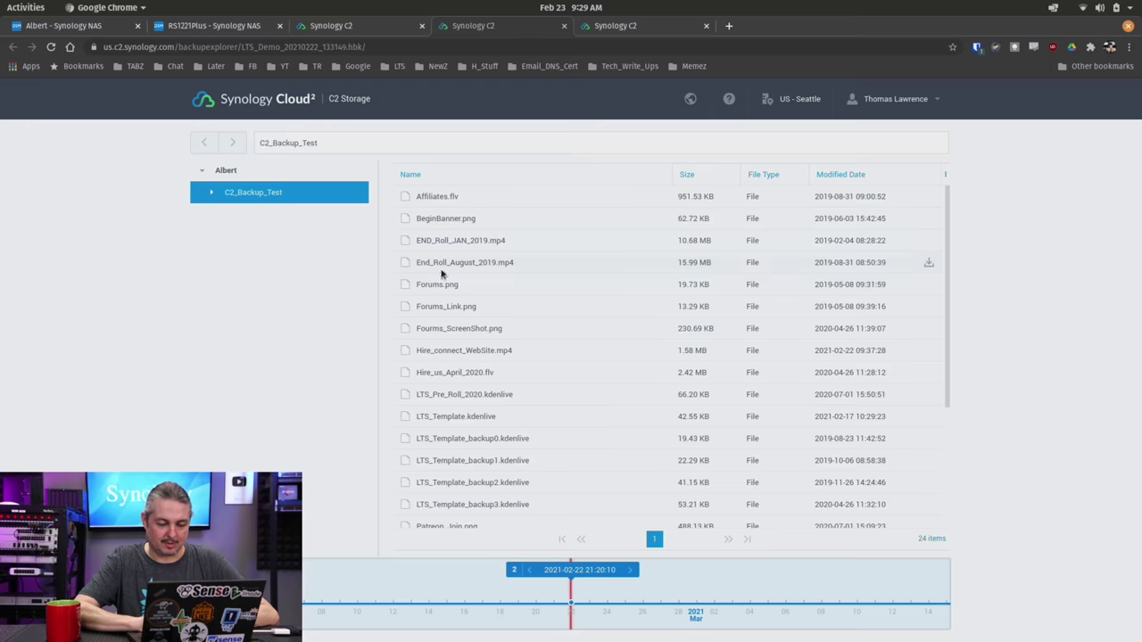
{"action": "left_click", "coordinate": [928, 286]}
{"action": "left_click", "coordinate": [125, 624]}
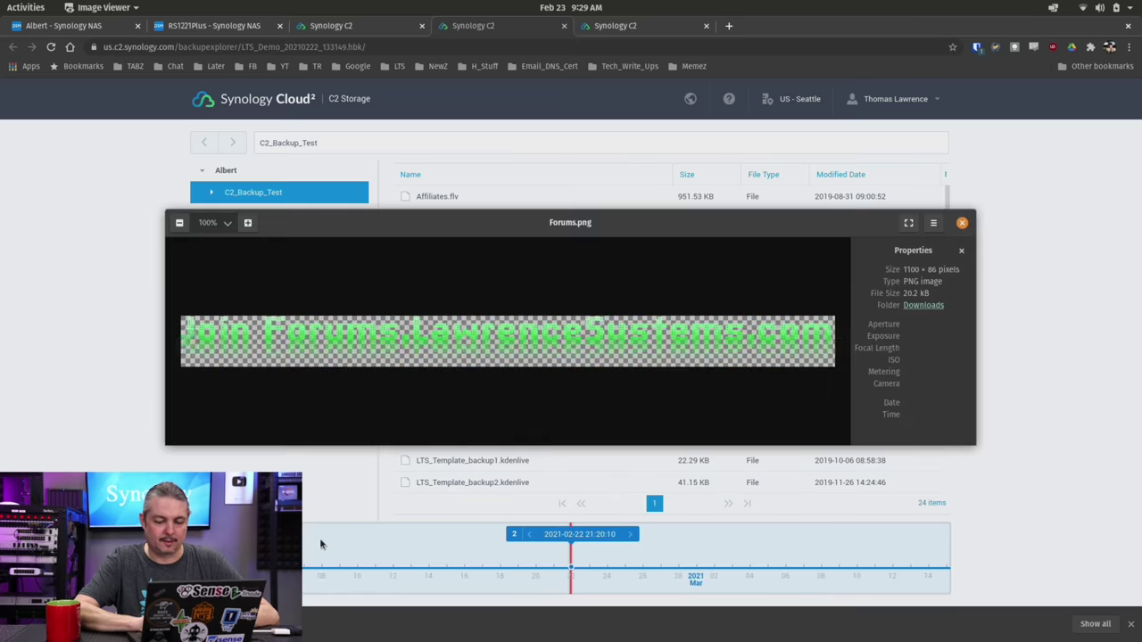
{"action": "left_click", "coordinate": [962, 223]}
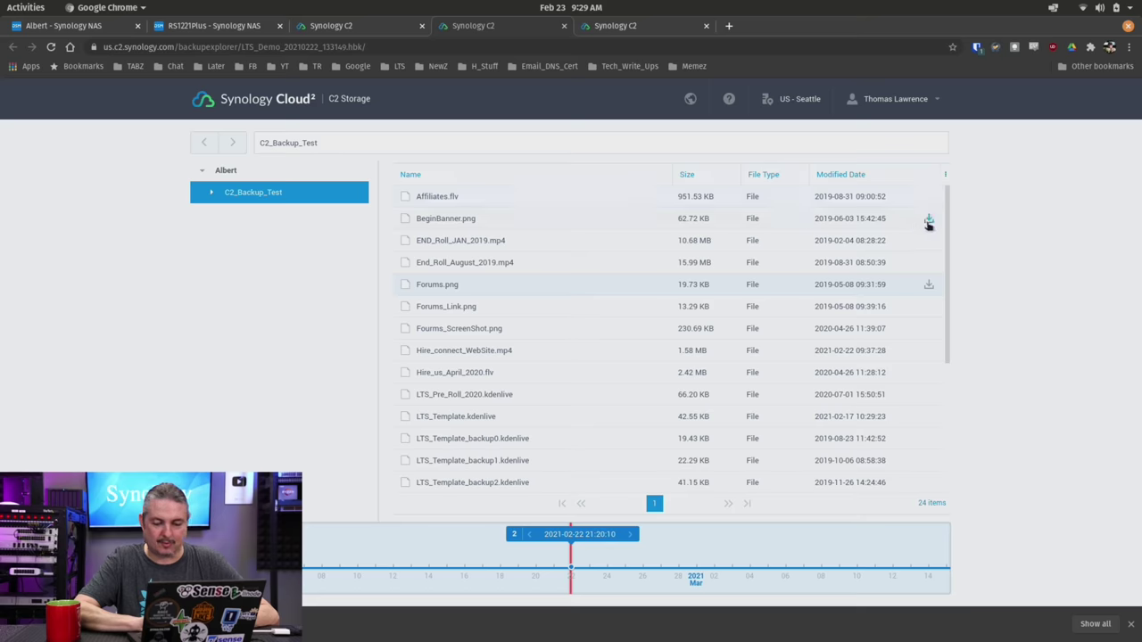
{"action": "scroll", "coordinate": [629, 242], "scroll_direction": "down", "scroll_amount": 1}
{"action": "scroll", "coordinate": [628, 242], "scroll_direction": "down", "scroll_amount": 3}
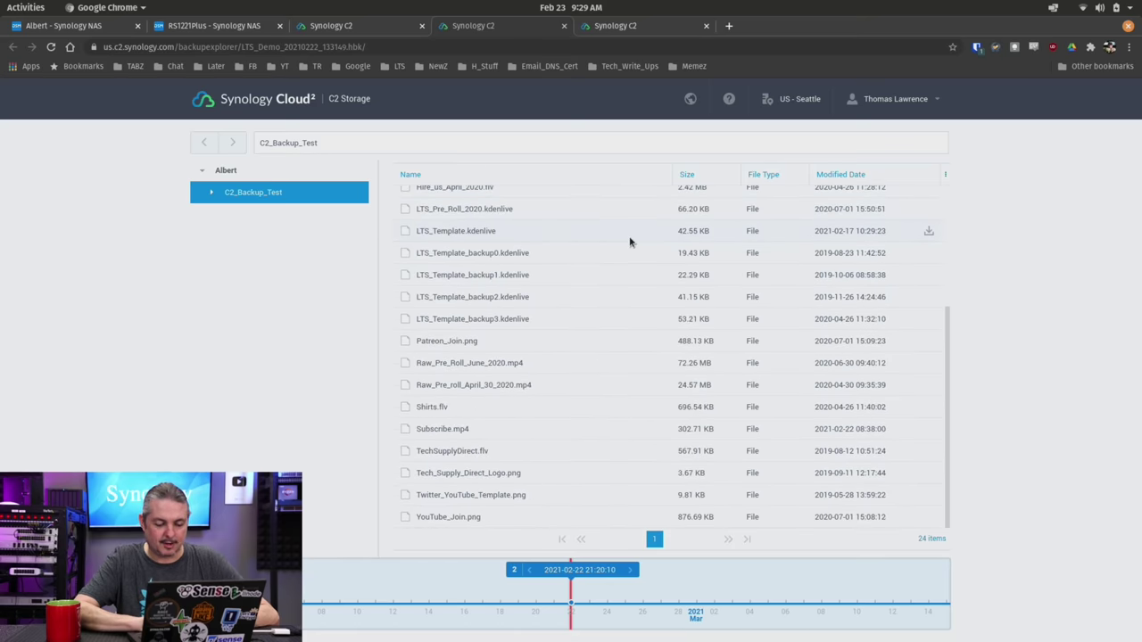
{"action": "scroll", "coordinate": [628, 242], "scroll_direction": "up", "scroll_amount": 4}
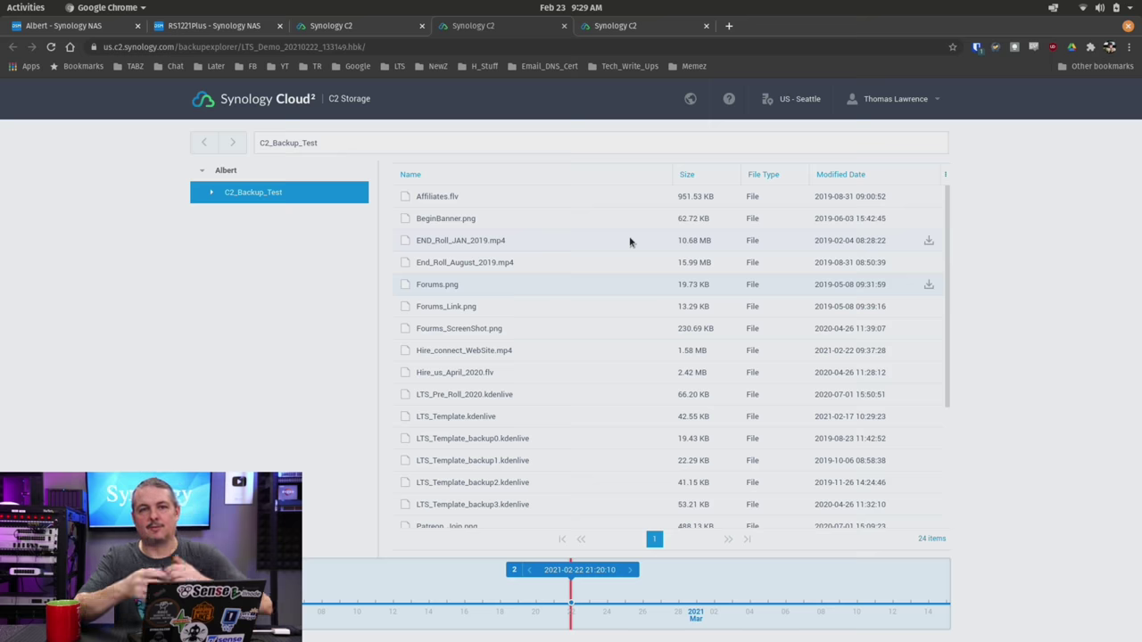
{"action": "left_click", "coordinate": [393, 27]}
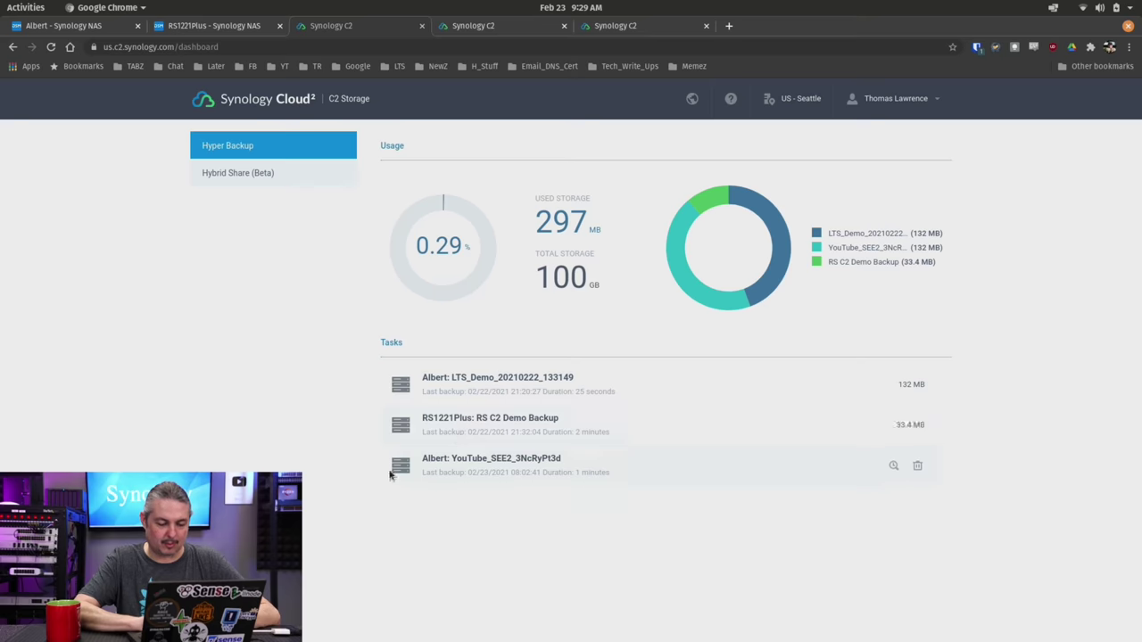
Unlock the encrypted YouTube_SEE2_3NcRyPt3d backup with its password to list C2_Backup_Test's 24 files.
{"action": "left_click", "coordinate": [893, 465]}
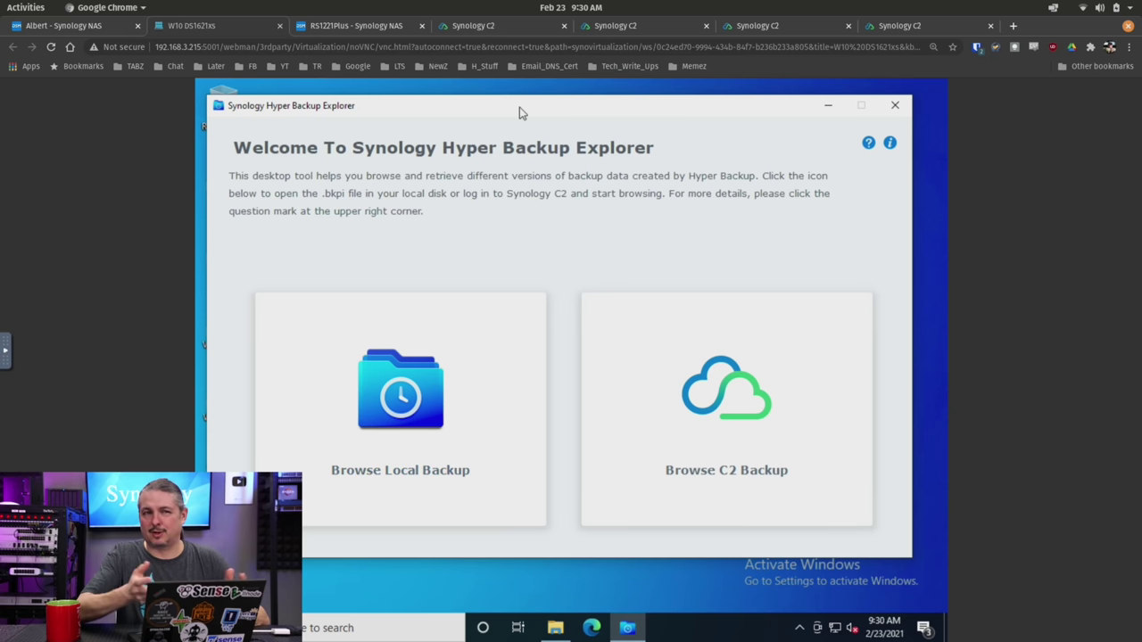
{"action": "left_click", "coordinate": [625, 25]}
{"action": "left_click", "coordinate": [587, 322]}
{"action": "type", "text": "•••••••"}
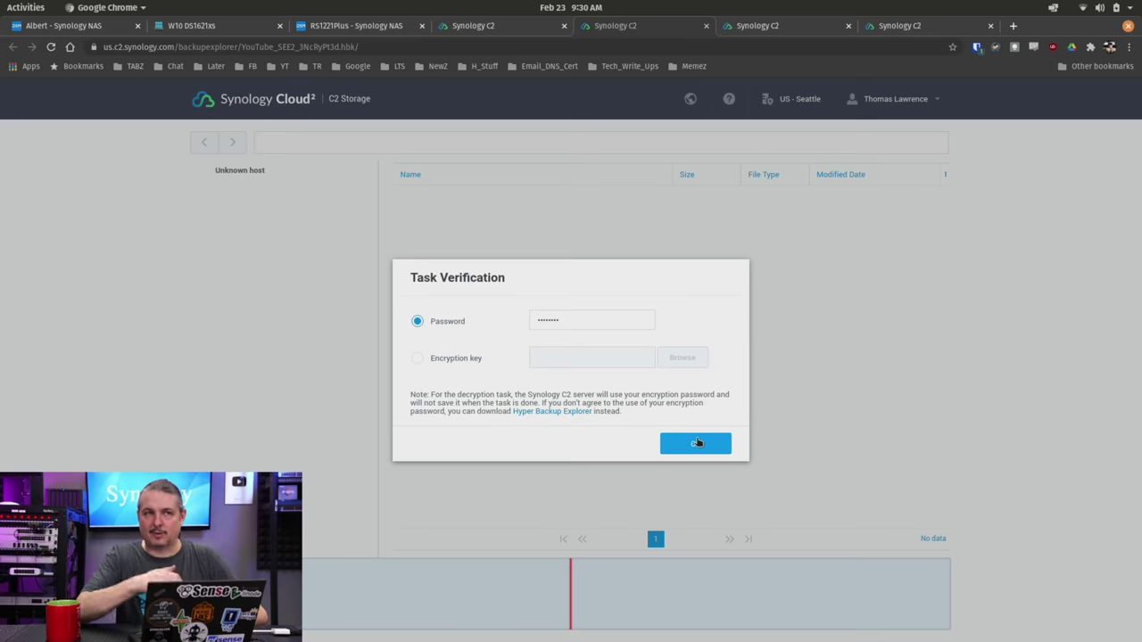
{"action": "left_click", "coordinate": [697, 443]}
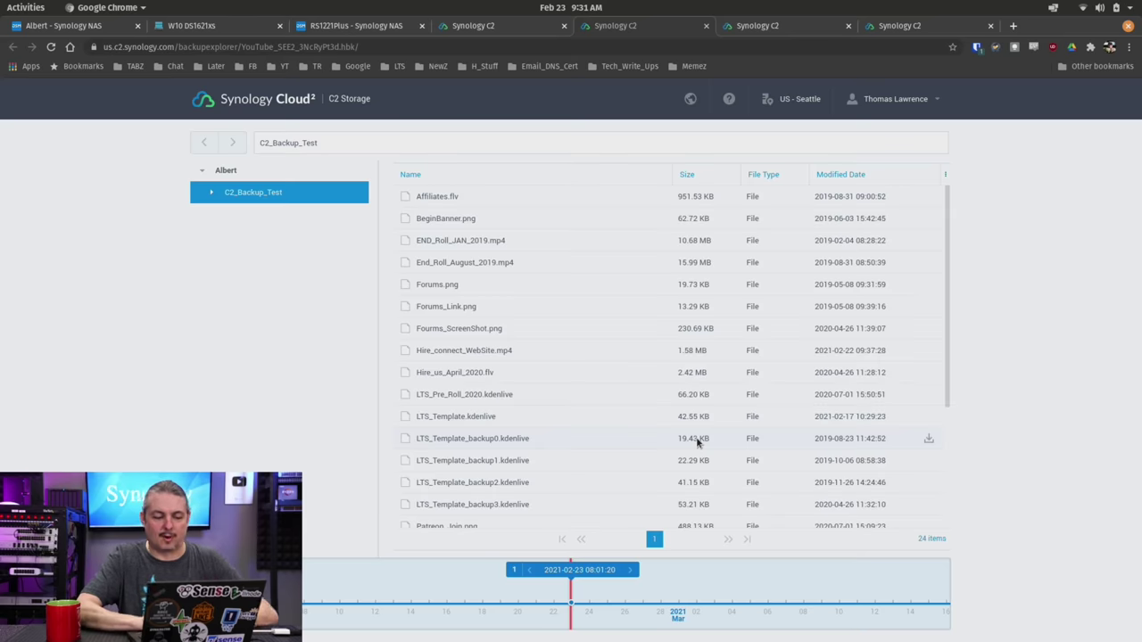
Close all browser tabs to the right of the C2 dashboard tab.
{"action": "left_click", "coordinate": [515, 33]}
{"action": "right_click", "coordinate": [516, 33]}
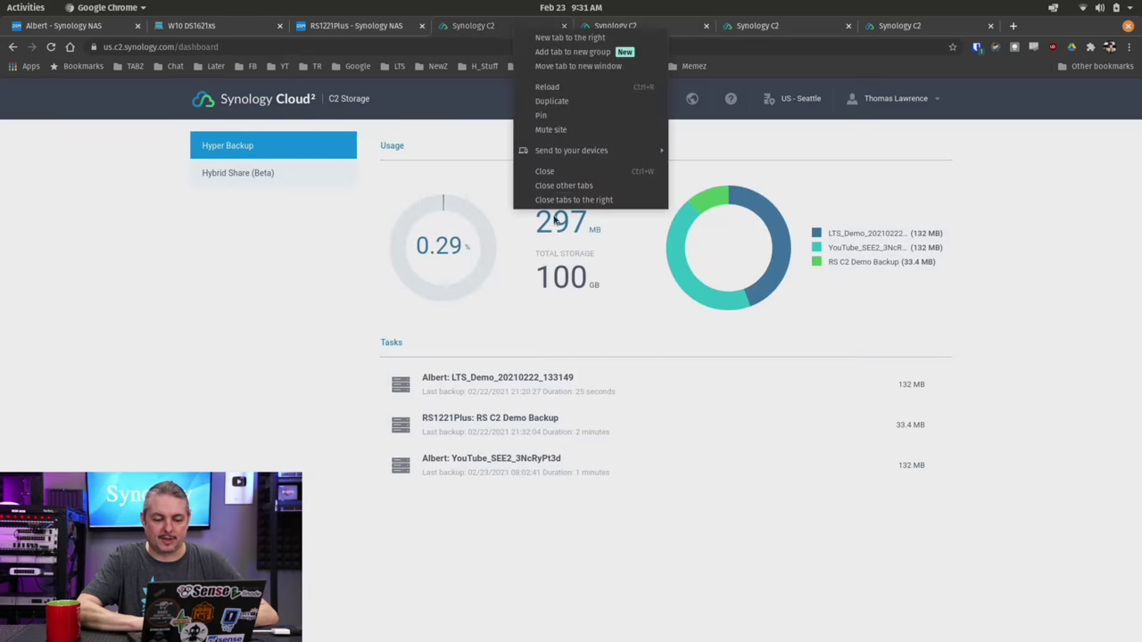
{"action": "left_click", "coordinate": [571, 201]}
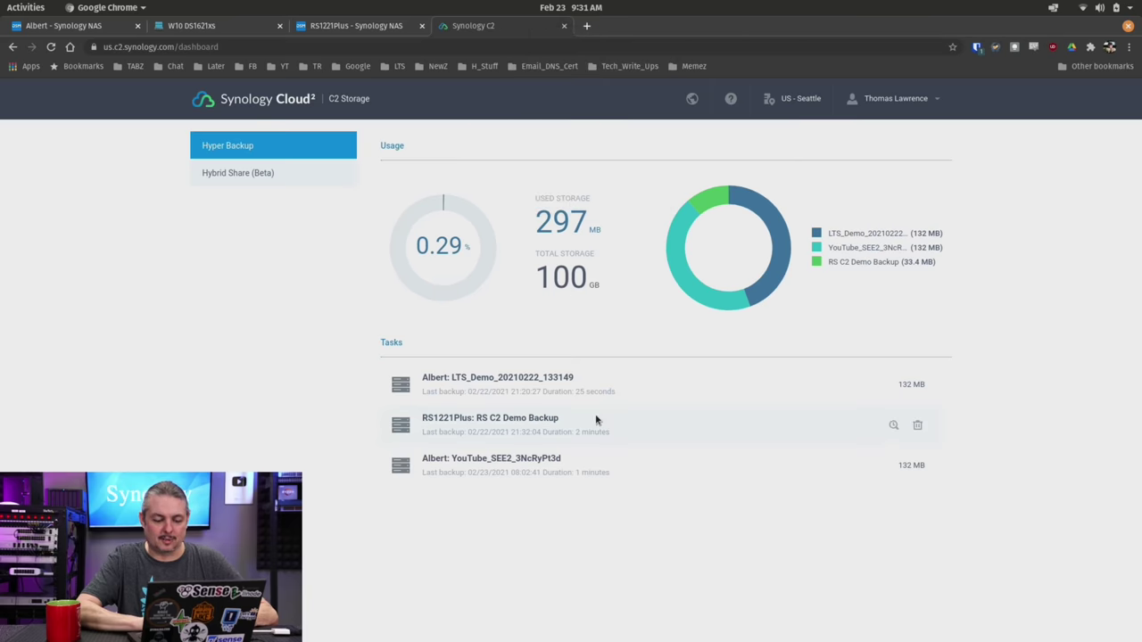
Reopen the encrypted YouTube_SEE2 backup to show the password prompt, then return to the NAS desktop.
{"action": "left_click", "coordinate": [893, 466]}
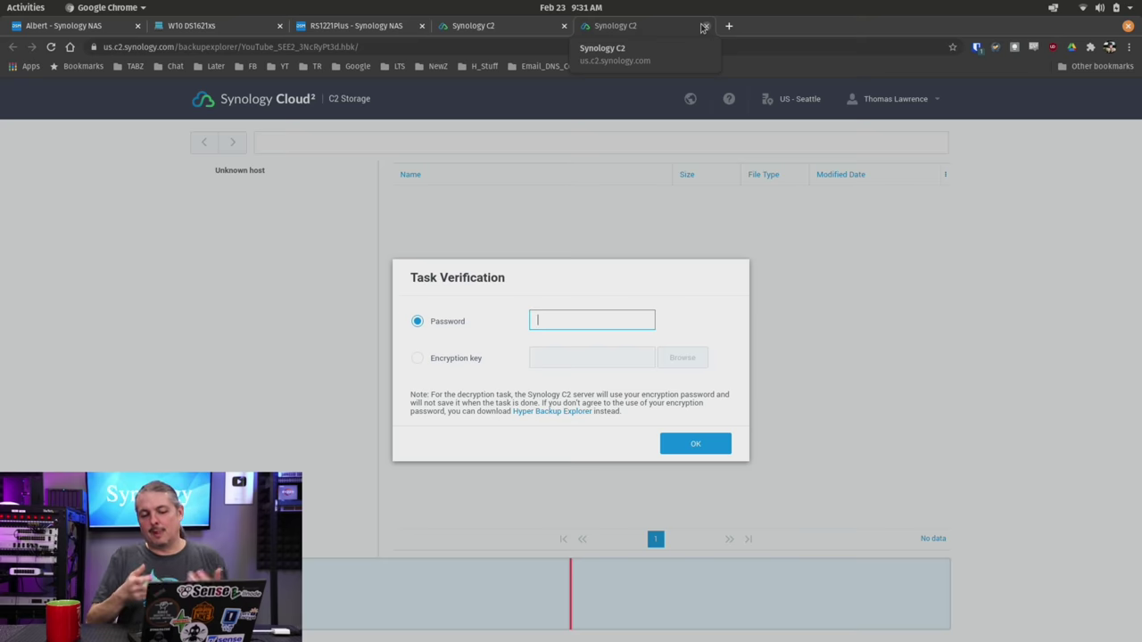
{"action": "left_click", "coordinate": [482, 26]}
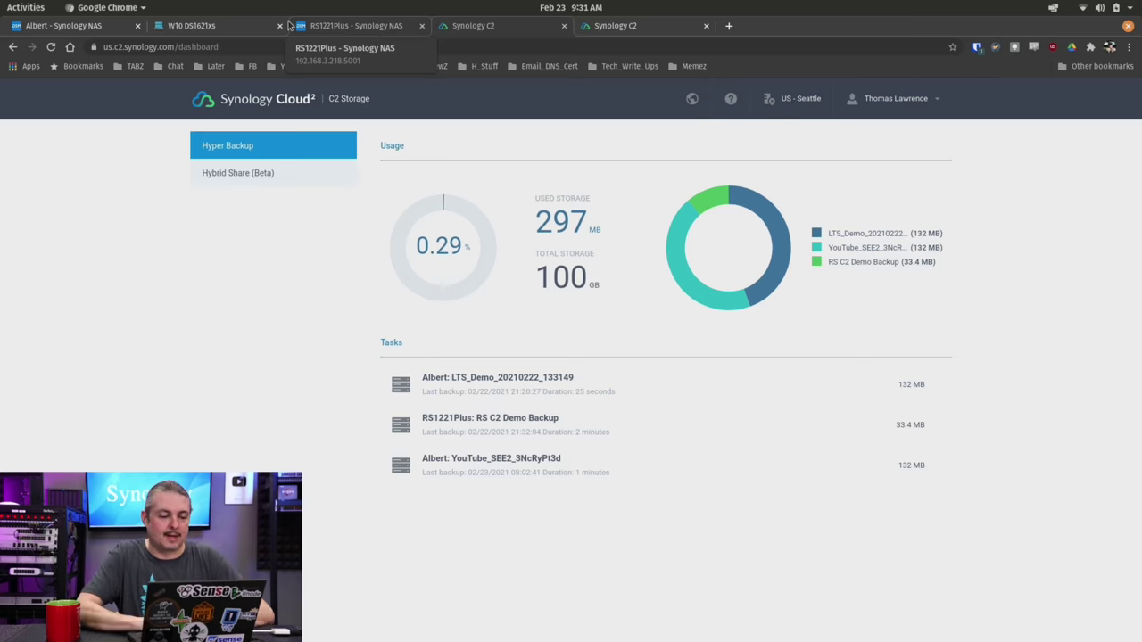
{"action": "left_click", "coordinate": [239, 26]}
{"action": "left_click", "coordinate": [130, 27]}
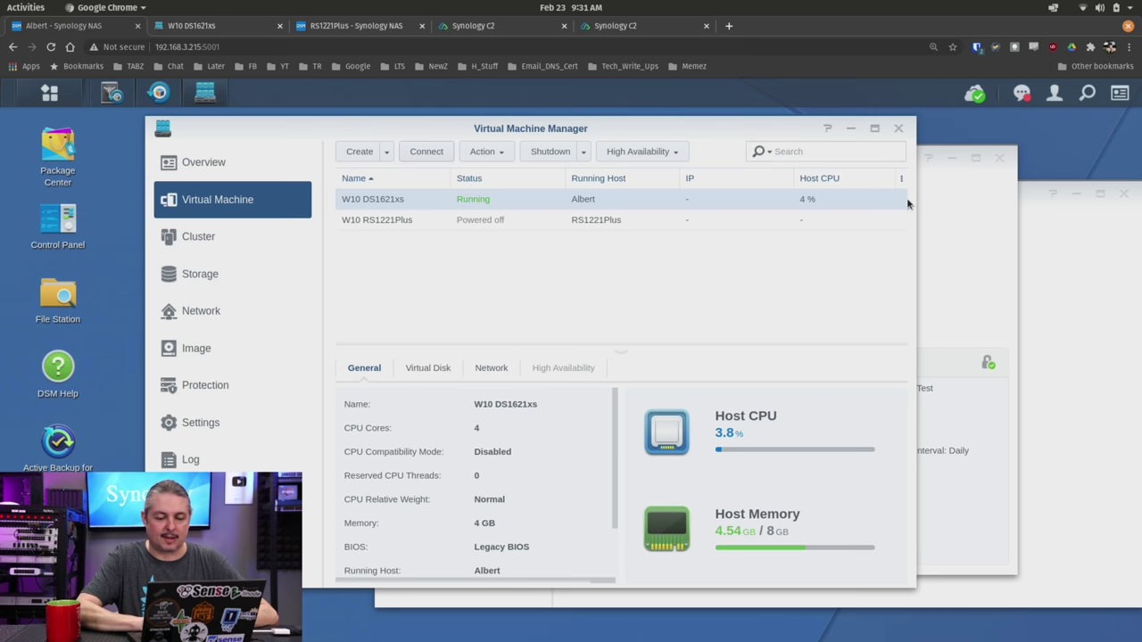
Close Virtual Machine Manager and launch Hyper Backup's Data Restoration Wizard.
{"action": "left_click", "coordinate": [898, 127]}
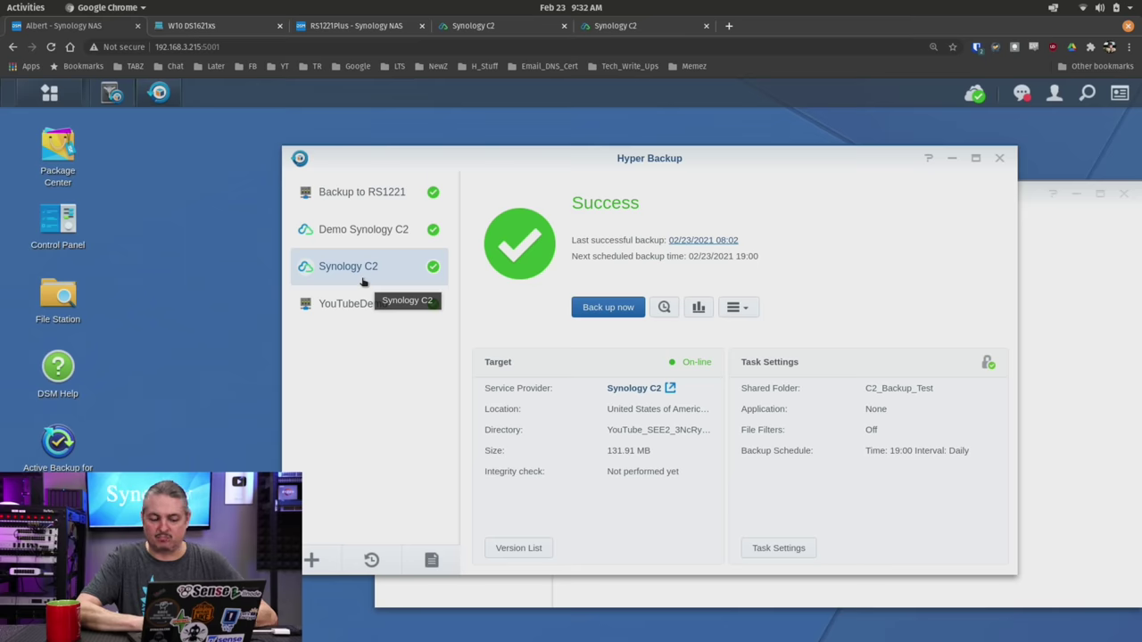
{"action": "left_click", "coordinate": [371, 559]}
{"action": "left_click", "coordinate": [382, 522]}
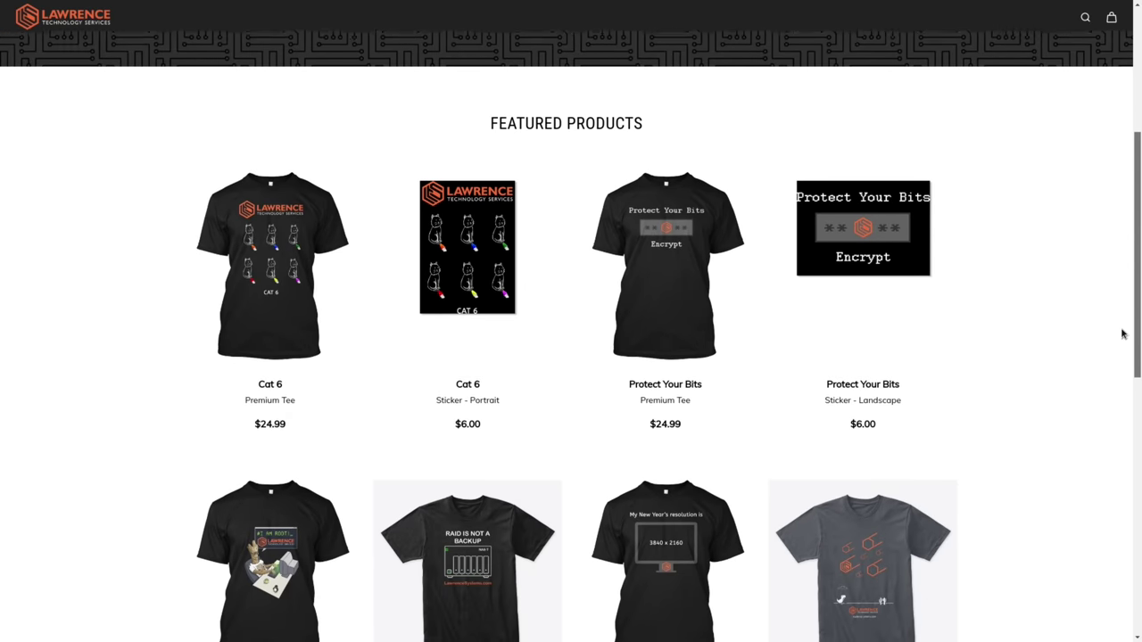
Search the forum for dns and read the replies in the DNS Malware Filtering Compared topic.
{"action": "left_click", "coordinate": [282, 188]}
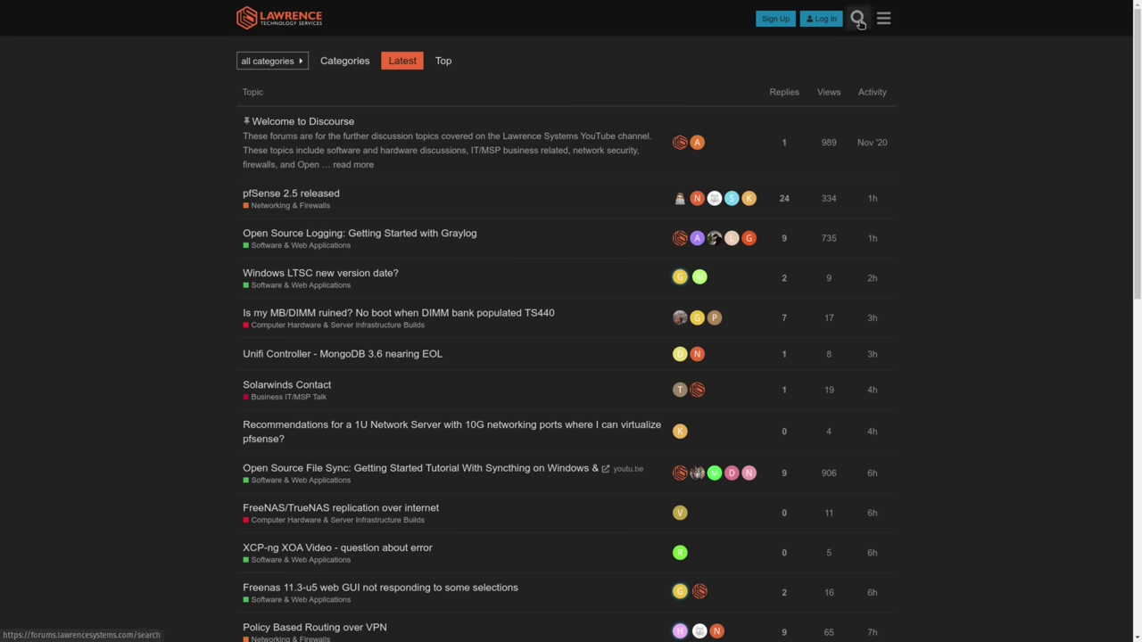
{"action": "left_click", "coordinate": [857, 18]}
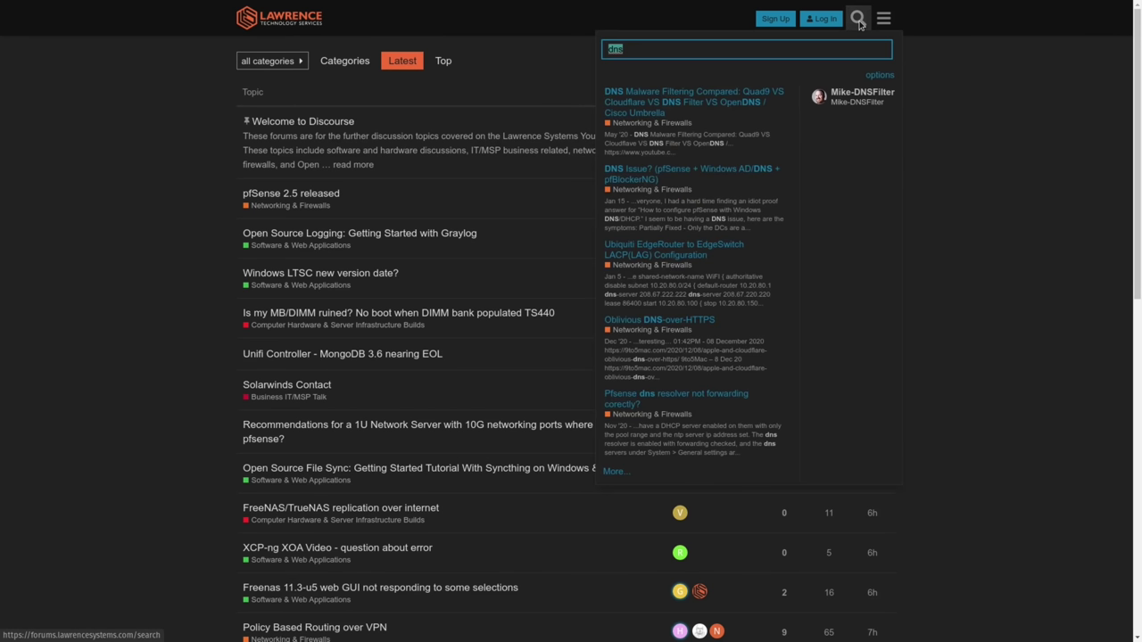
{"action": "left_click", "coordinate": [721, 96]}
{"action": "scroll", "coordinate": [731, 222], "scroll_direction": "down", "scroll_amount": 7}
{"action": "scroll", "coordinate": [754, 216], "scroll_direction": "down", "scroll_amount": 6}
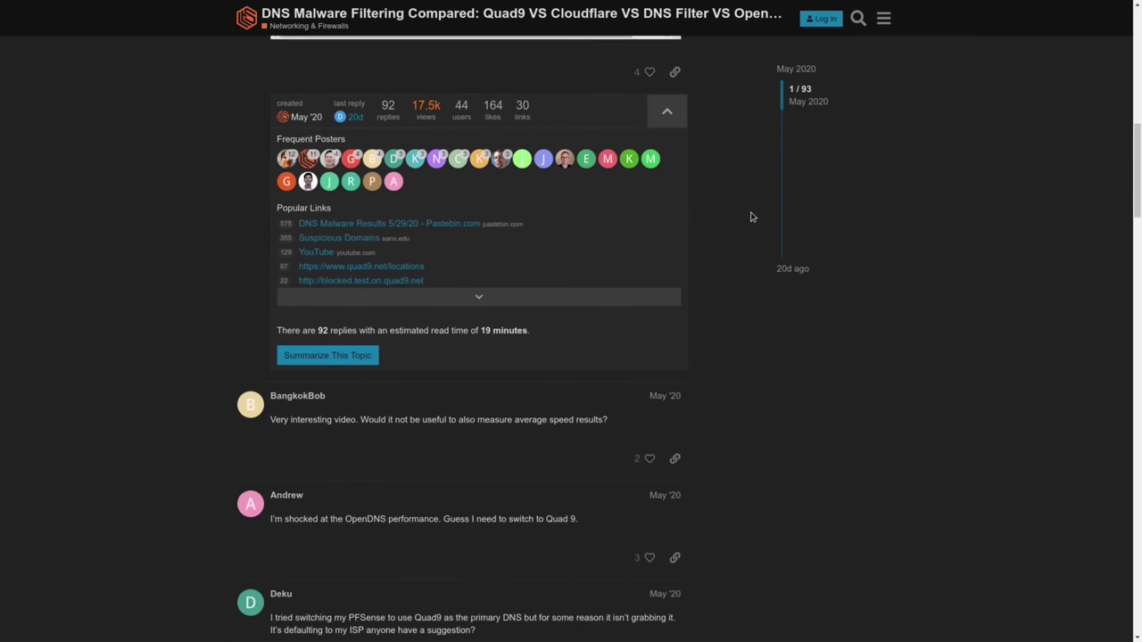